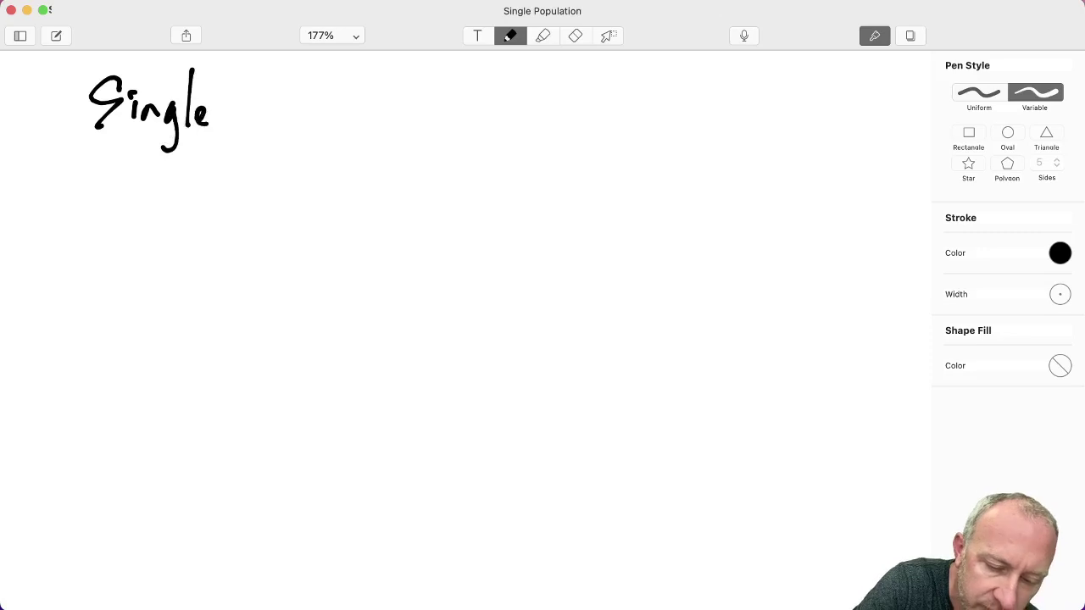
- Handwrite the title 'Single Population Mean' at the top of the note
mouse_move(263, 74)
mouse_down()
mouse_move(303, 102)
mouse_move(315, 151)
mouse_up()
drag(315, 94, 358, 110)
mouse_move(375, 73)
mouse_down()
mouse_move(370, 112)
mouse_move(399, 124)
mouse_up()
mouse_move(417, 72)
mouse_down()
mouse_move(421, 122)
mouse_move(448, 124)
mouse_up()
mouse_move(458, 110)
mouse_down()
mouse_move(484, 109)
mouse_move(481, 124)
mouse_move(575, 71)
mouse_move(584, 120)
mouse_up()
drag(589, 112, 643, 122)
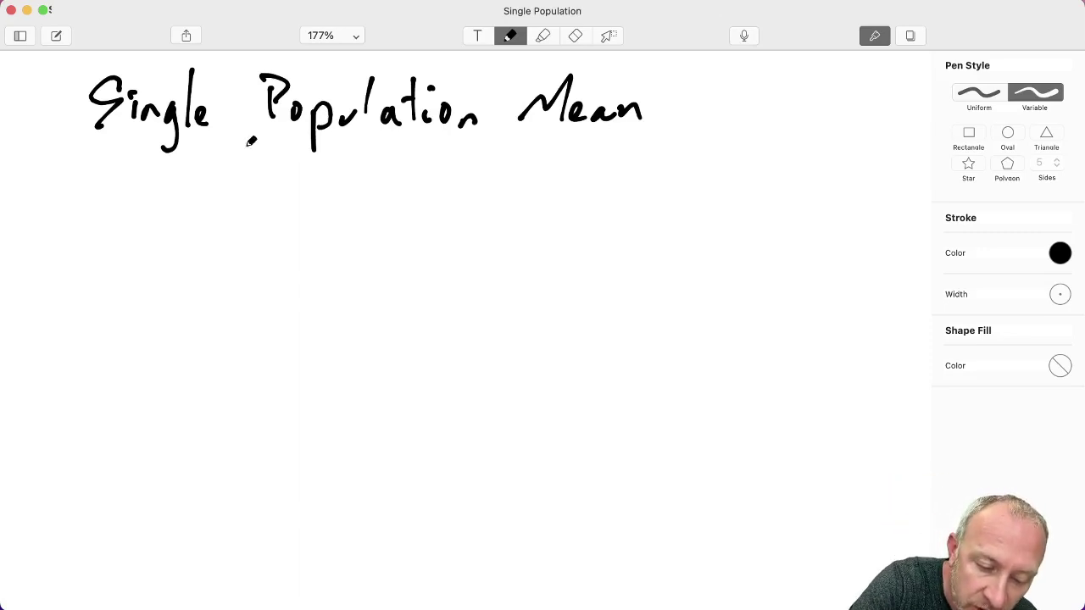
- Draw two branch arrows under the title, labelled z-test and t-test
drag(247, 145, 283, 222)
mouse_move(335, 192)
mouse_down()
mouse_move(342, 208)
mouse_move(397, 170)
mouse_move(432, 217)
mouse_move(458, 195)
mouse_up()
mouse_move(246, 207)
mouse_down()
mouse_move(236, 222)
mouse_move(273, 270)
mouse_up()
mouse_move(283, 265)
mouse_down()
mouse_move(295, 258)
mouse_move(273, 285)
mouse_up()
drag(331, 246, 319, 299)
mouse_move(332, 268)
mouse_down()
mouse_move(343, 263)
mouse_move(382, 293)
mouse_move(438, 268)
mouse_up()
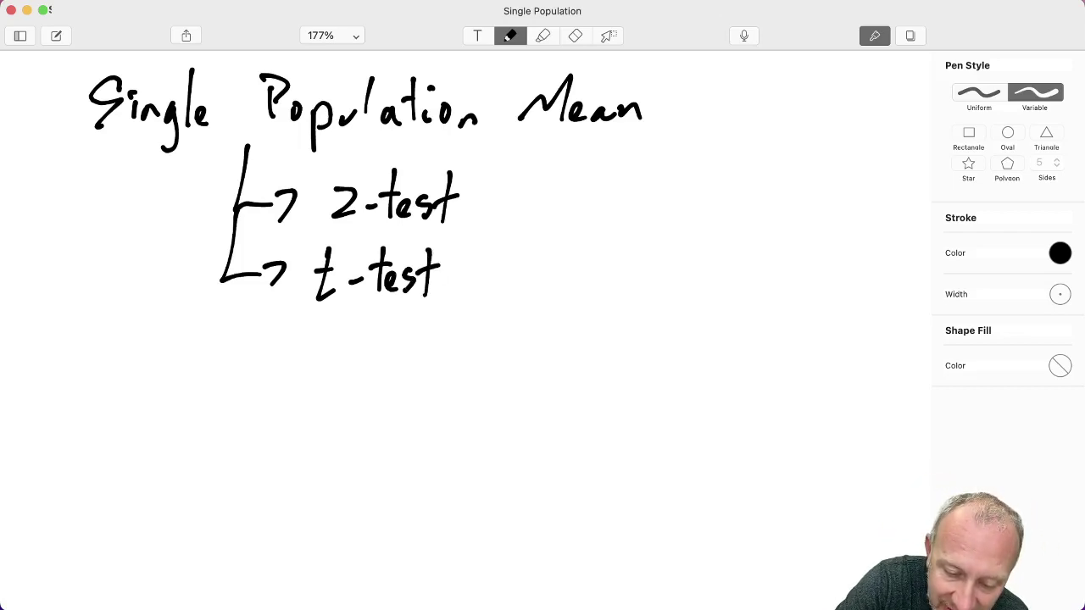
- Add arrows noting 'σ is known' after z-test and 'σ is unknown' after t-test
mouse_move(480, 204)
mouse_down()
mouse_move(525, 211)
mouse_move(559, 185)
mouse_move(593, 189)
mouse_move(624, 215)
mouse_up()
mouse_move(656, 195)
mouse_down()
mouse_move(640, 215)
mouse_move(728, 215)
mouse_up()
mouse_move(734, 199)
mouse_down()
mouse_move(788, 200)
mouse_move(804, 215)
mouse_up()
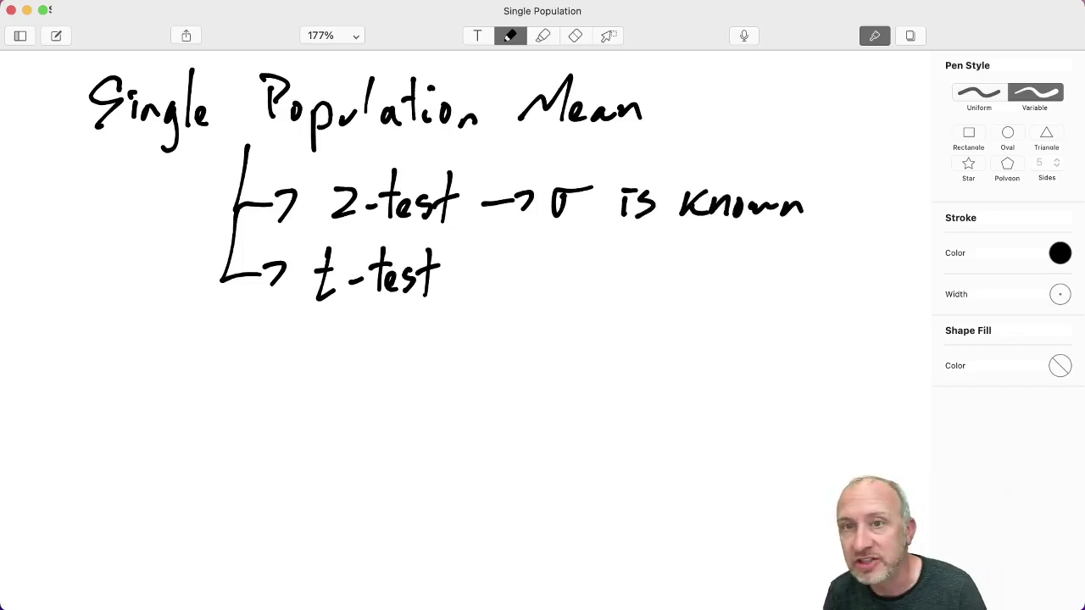
mouse_move(471, 279)
mouse_down()
mouse_move(546, 270)
mouse_move(538, 296)
mouse_move(600, 261)
mouse_move(629, 296)
mouse_up()
mouse_move(657, 273)
mouse_down()
mouse_move(641, 296)
mouse_move(848, 280)
mouse_up()
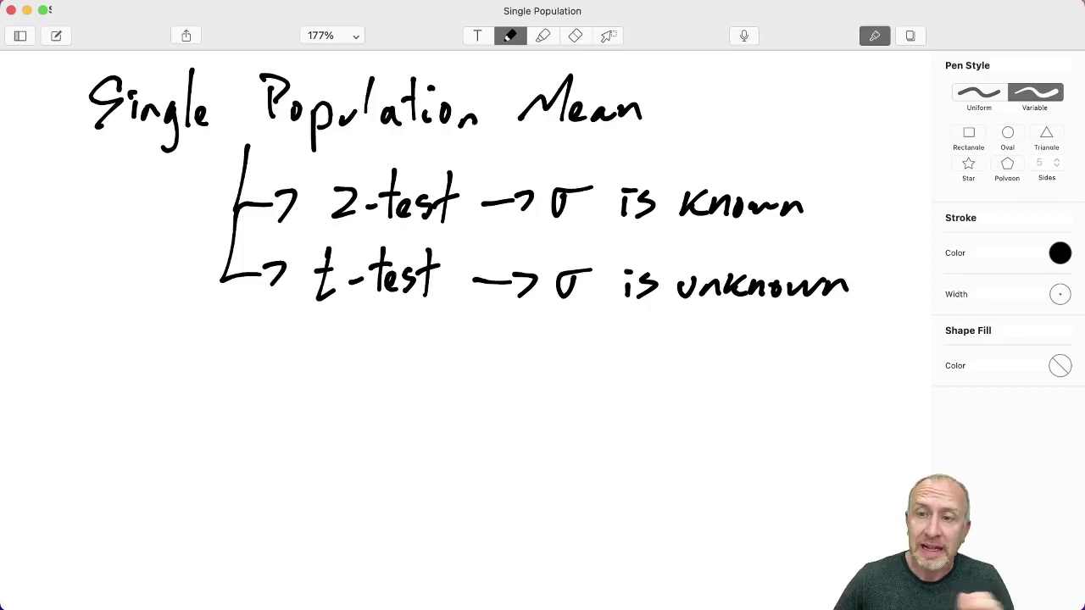
key(ctrl+Up)
- Bring up the Excel workbook, look over the column A–E data, and select cell B31
click(860, 149)
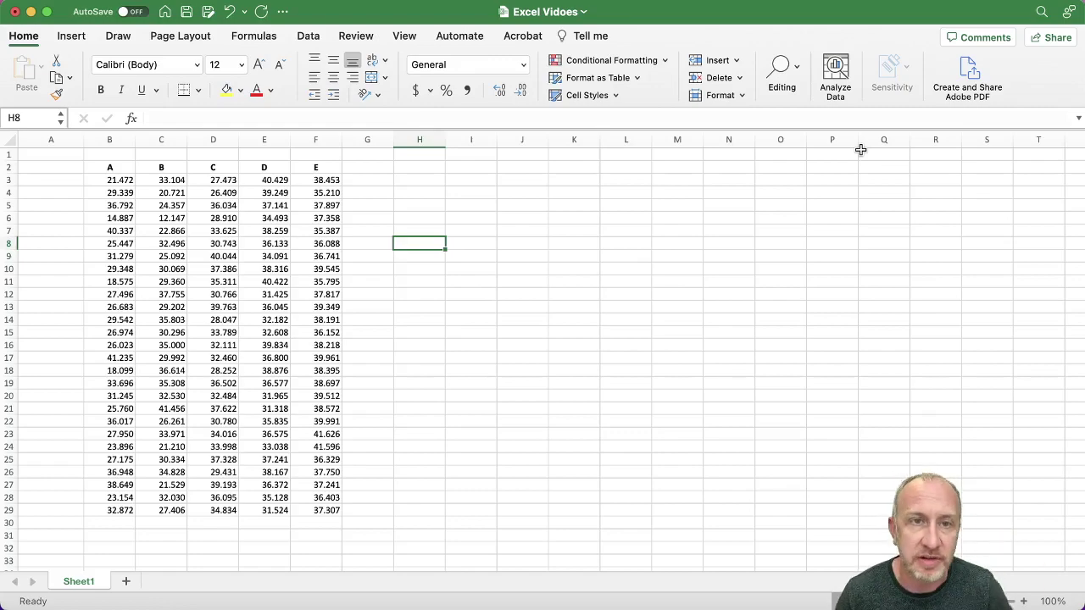
scroll(769, 266, right, 2)
scroll(769, 266, down, 3)
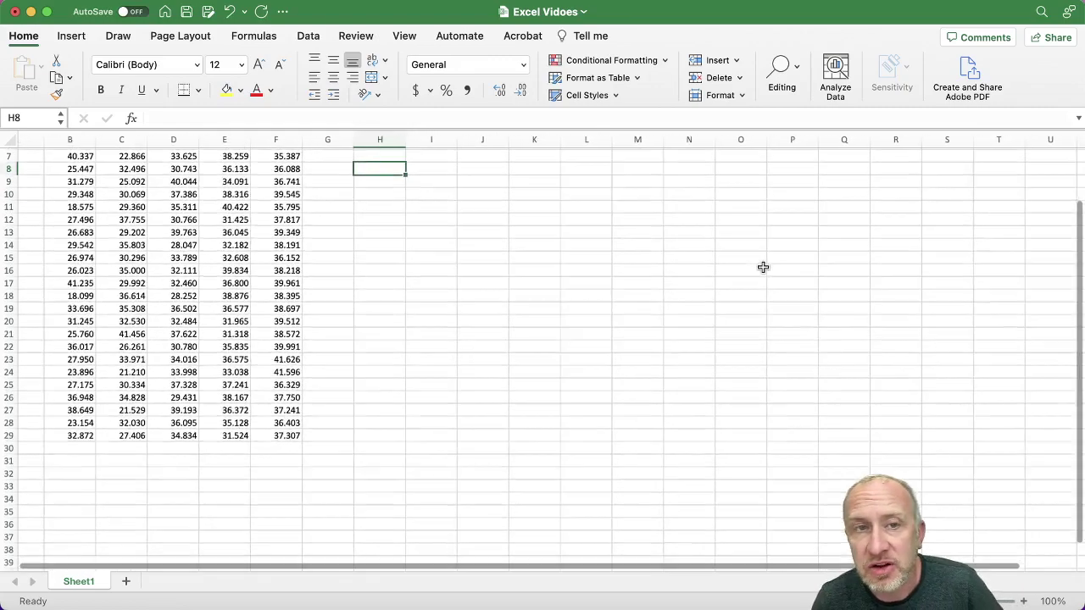
scroll(769, 266, up, 3)
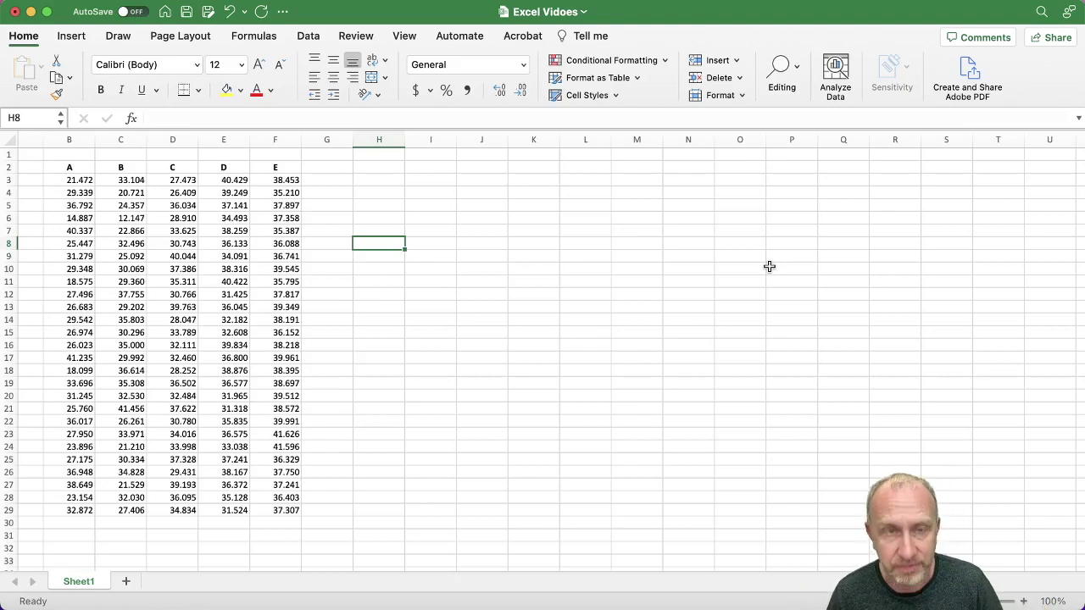
scroll(730, 235, left, 2)
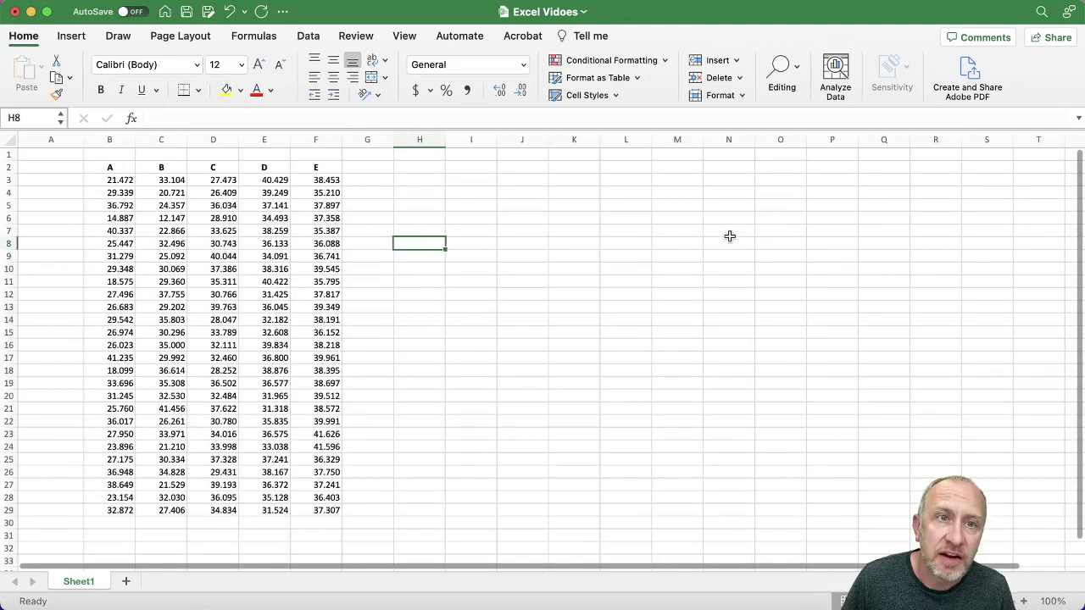
scroll(356, 214, down, 1)
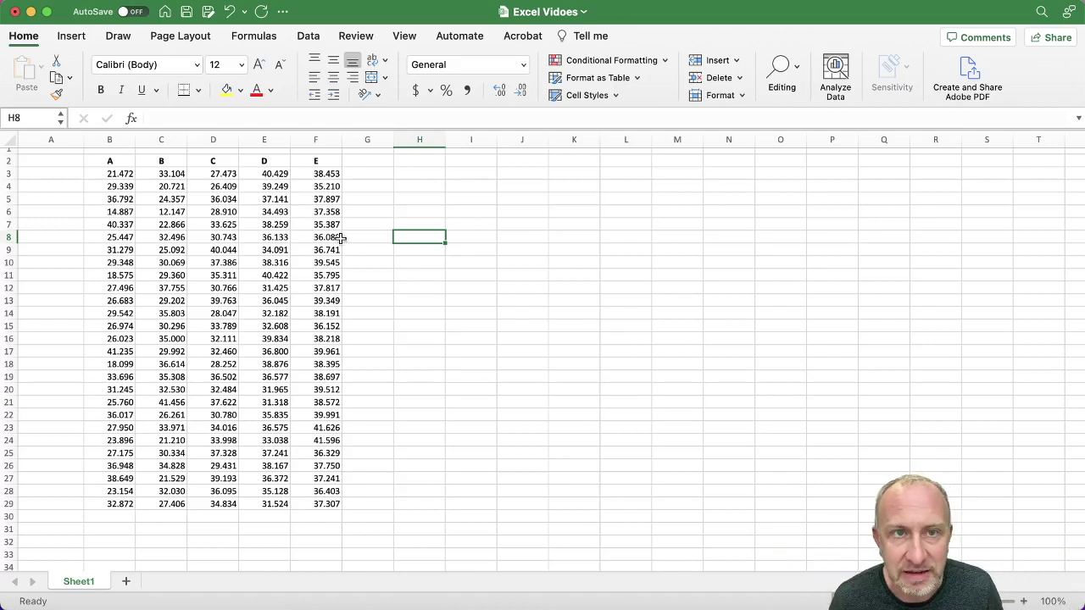
scroll(336, 251, up, 1)
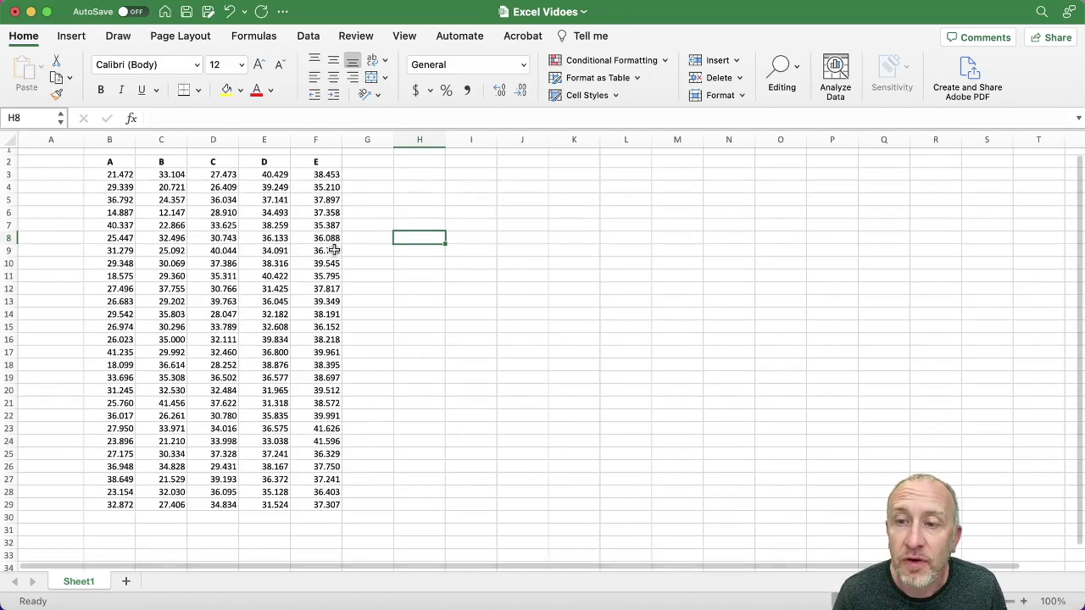
click(108, 529)
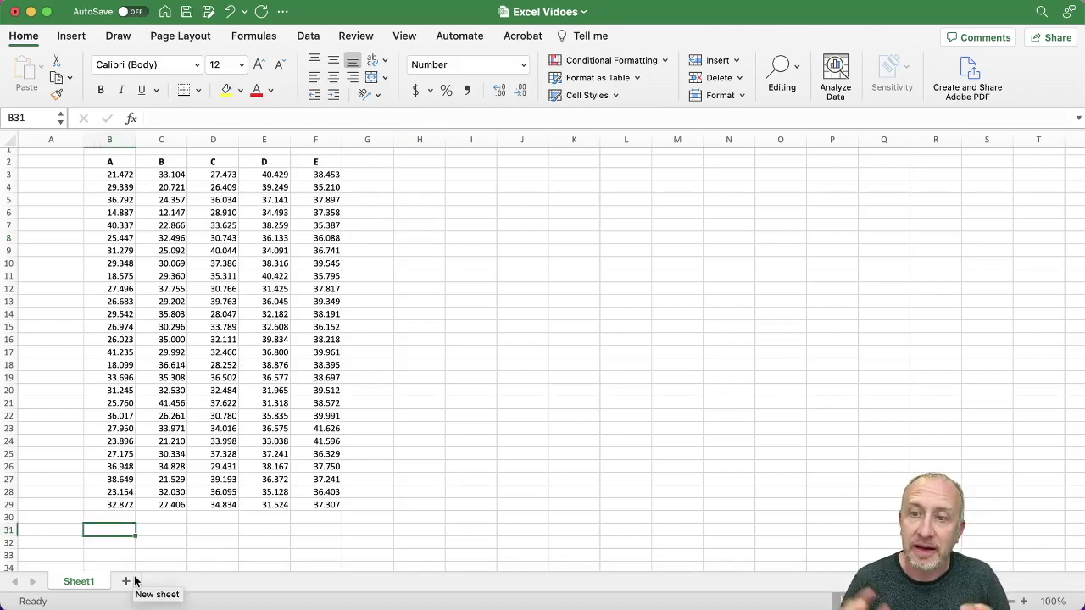
- Begin a Z.TEST formula in B31, settling on =z.test( after briefly trying the ZTEST name
text(=)
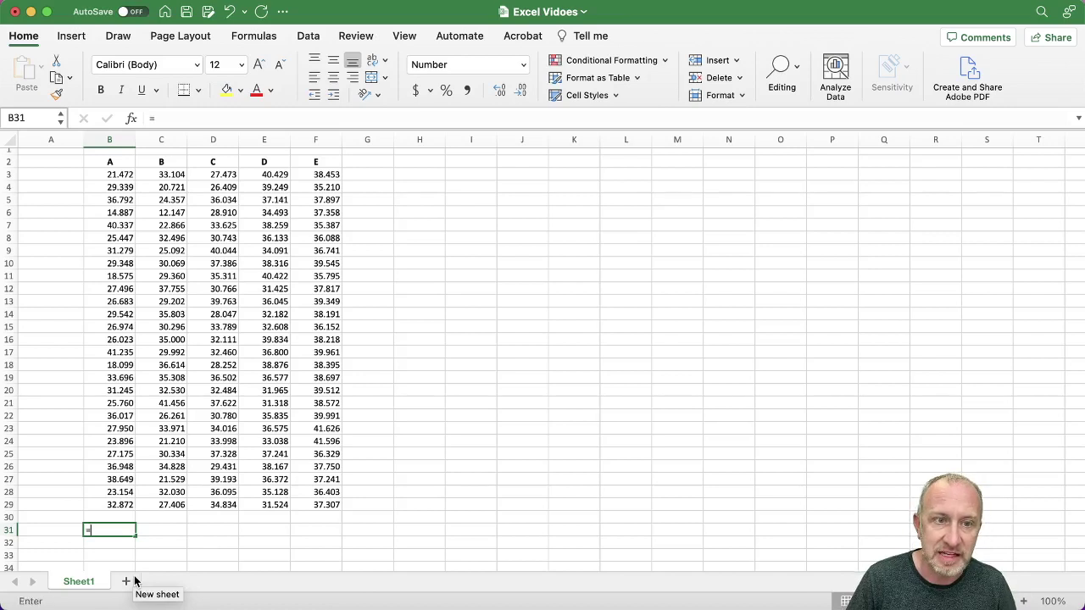
text(z)
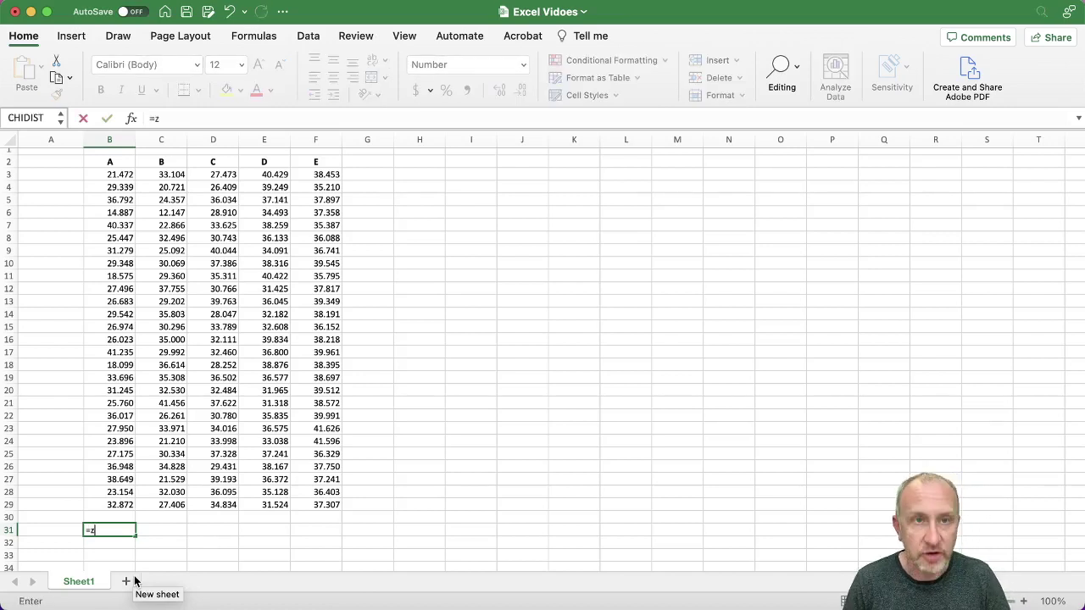
text(.test)
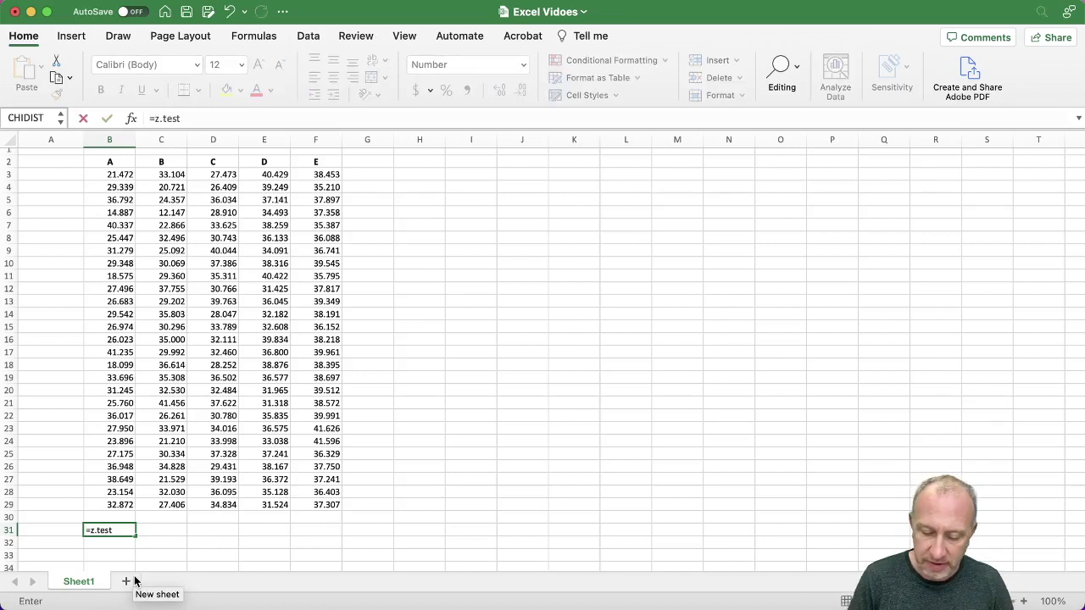
text(()
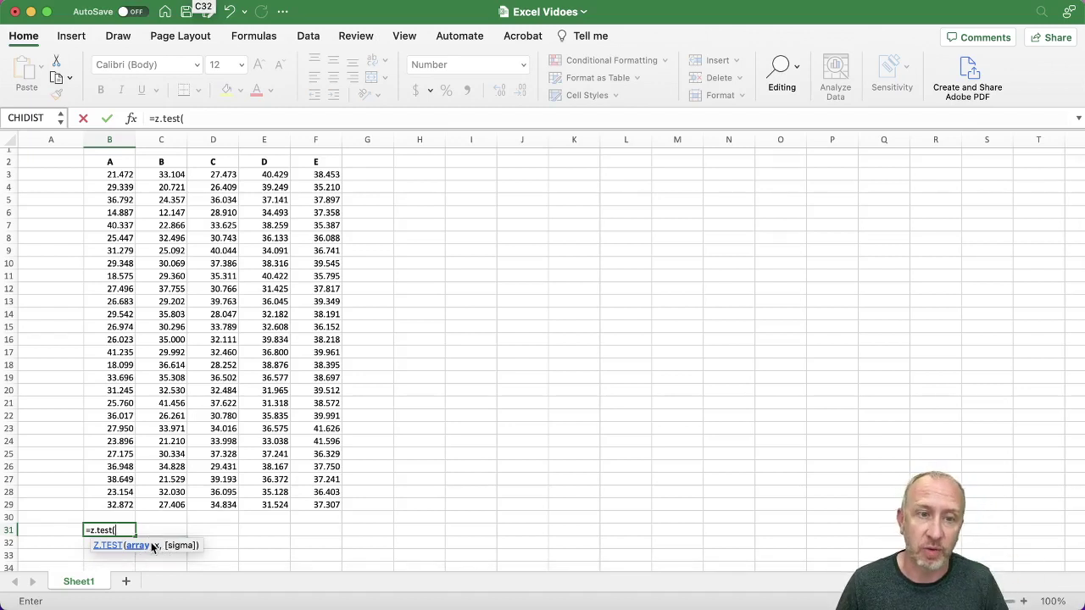
key(BackSpace)
key(BackSpace)
key(BackSpace)
key(BackSpace)
key(BackSpace)
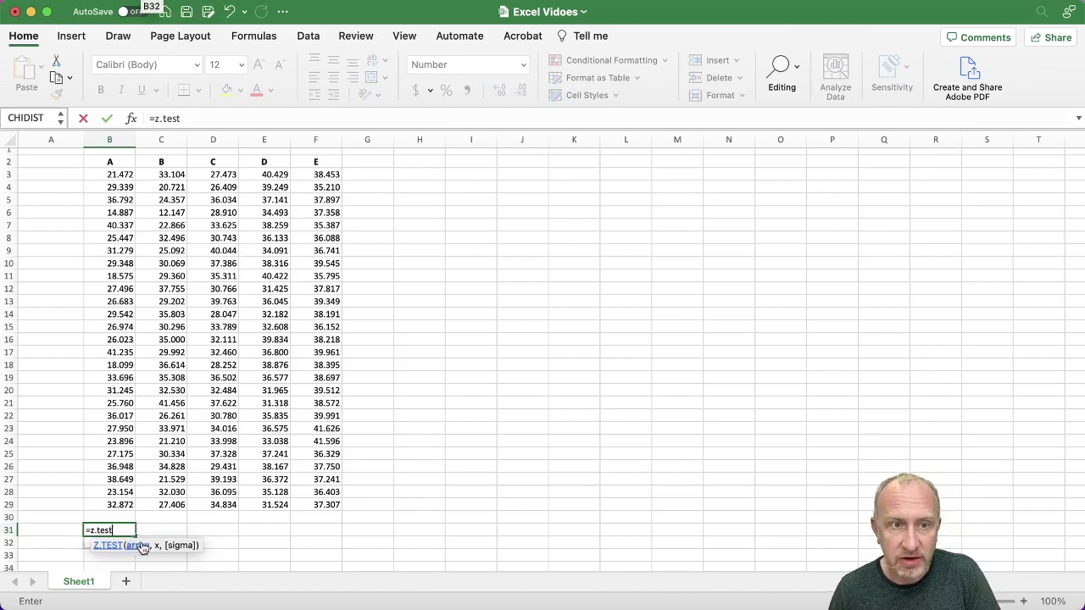
key(BackSpace)
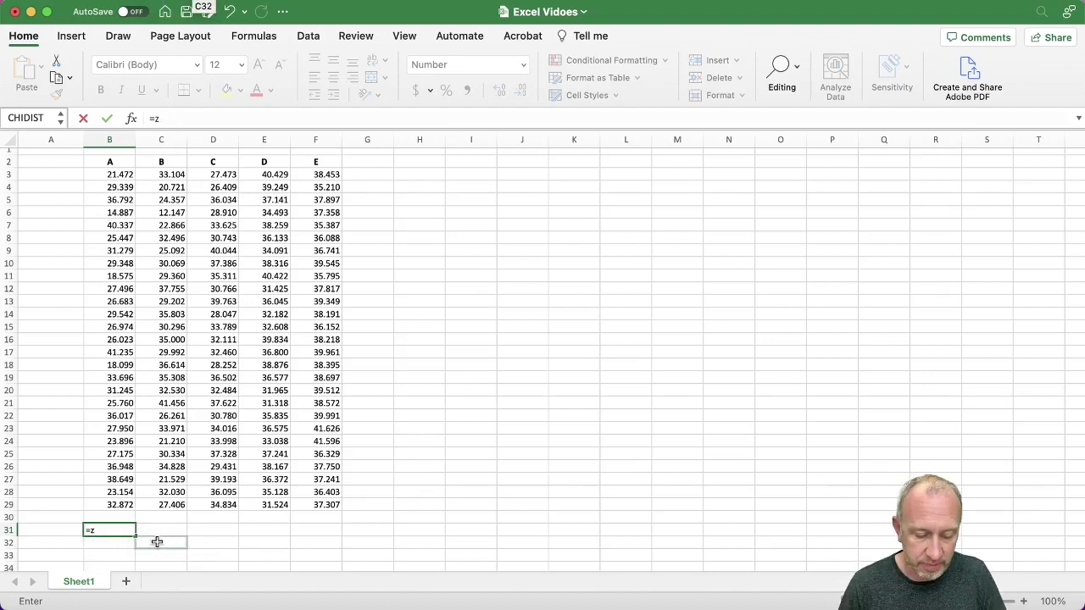
text(test)
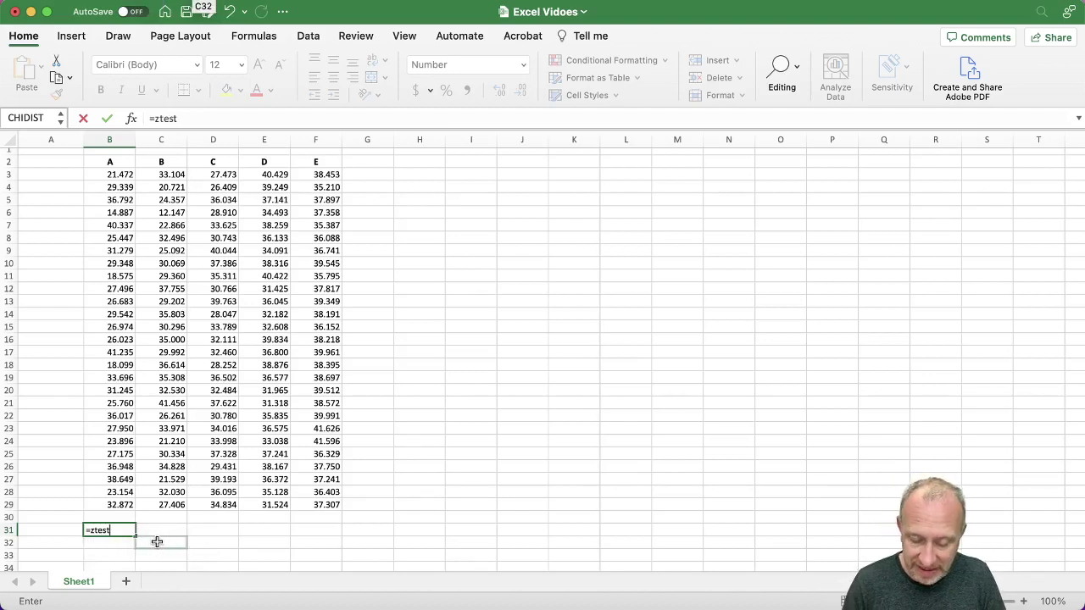
text(()
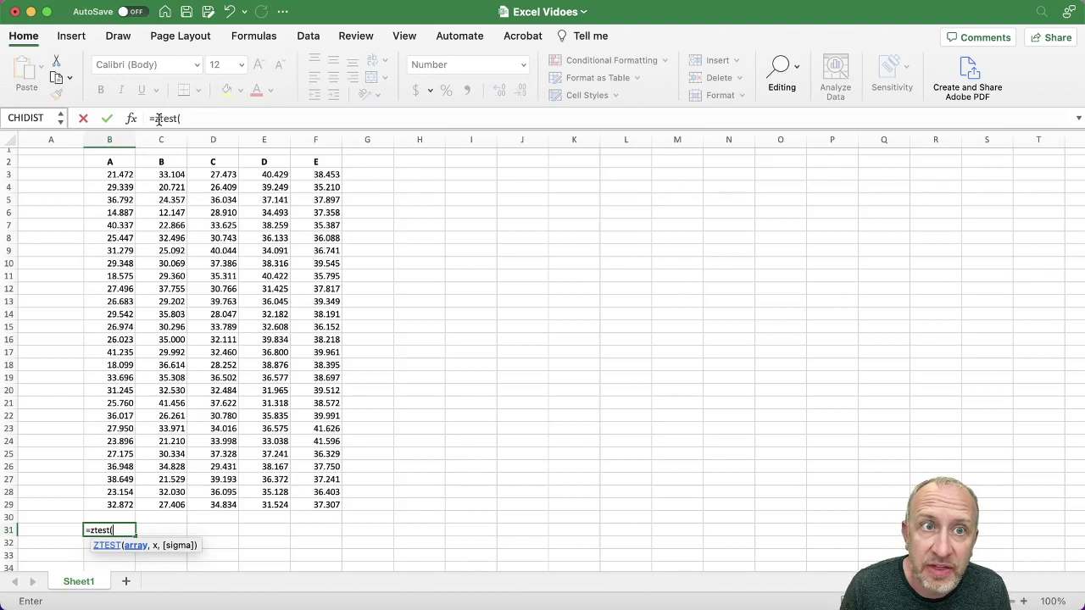
click(196, 119)
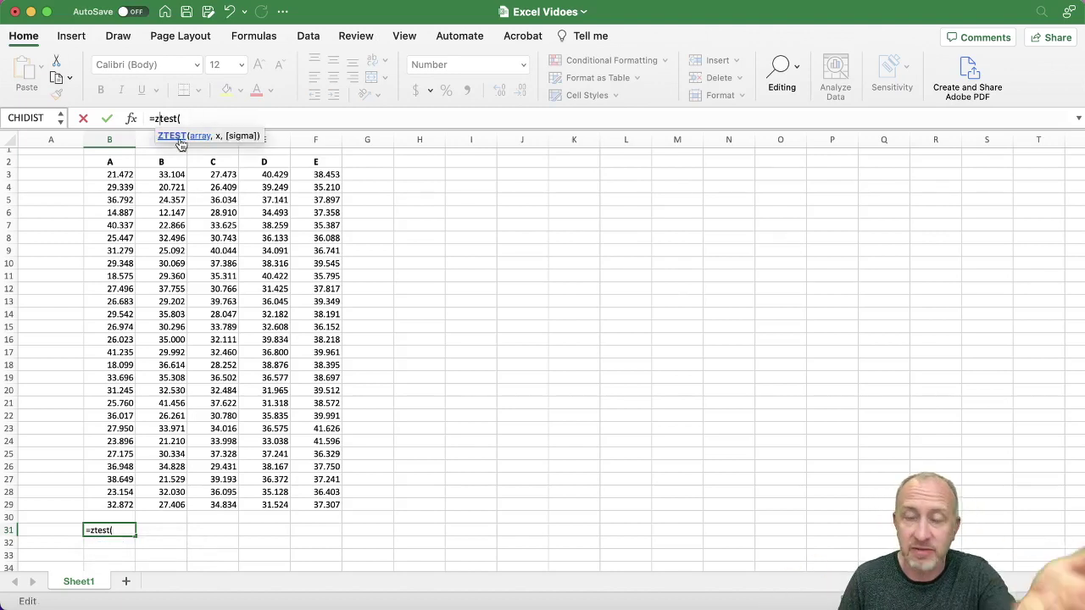
text(.)
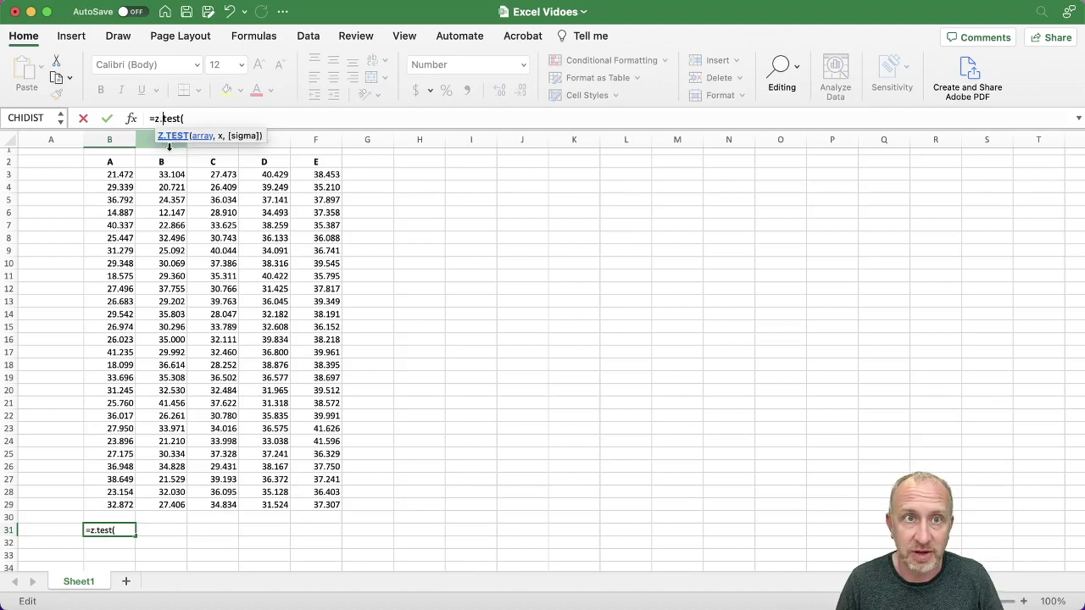
click(160, 166)
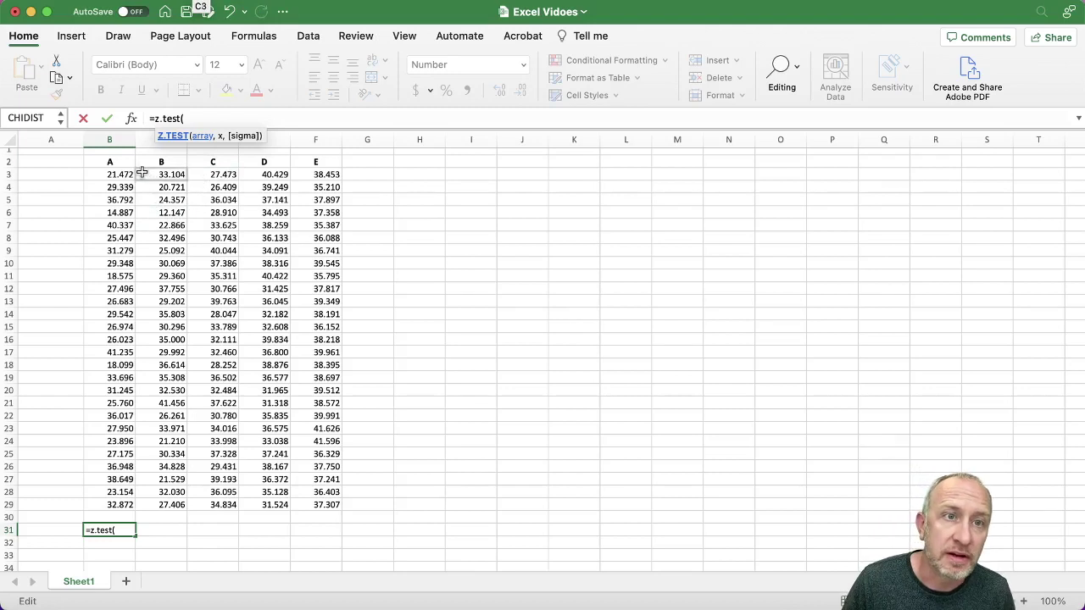
- Enter B3:B29 as the Z.TEST array argument, followed by a comma
drag(121, 174, 113, 505)
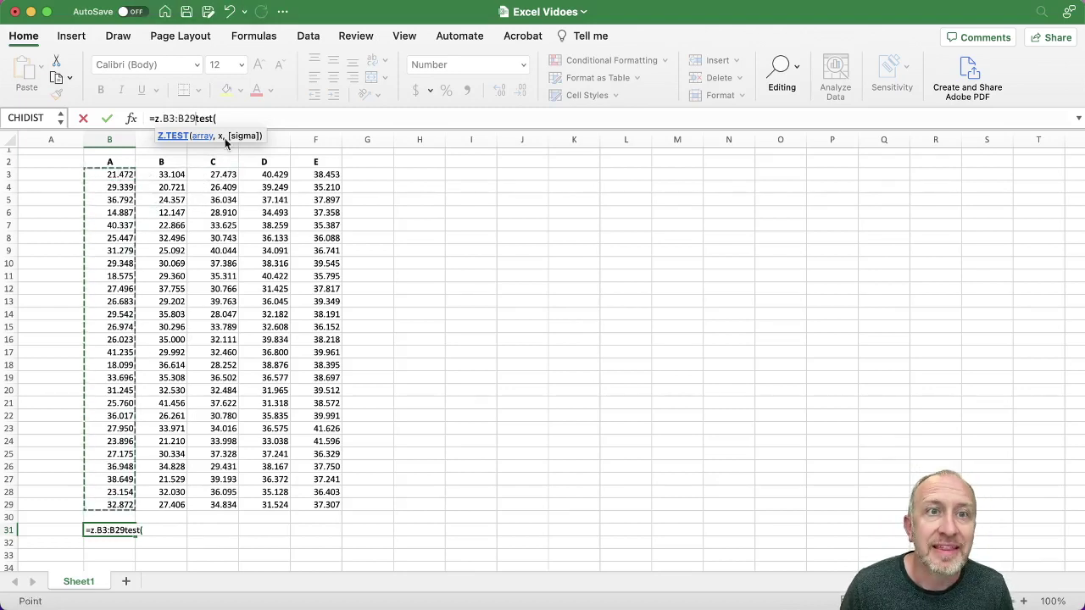
key(BackSpace)
key(BackSpace)
key(BackSpace)
key(BackSpace)
key(BackSpace)
key(BackSpace)
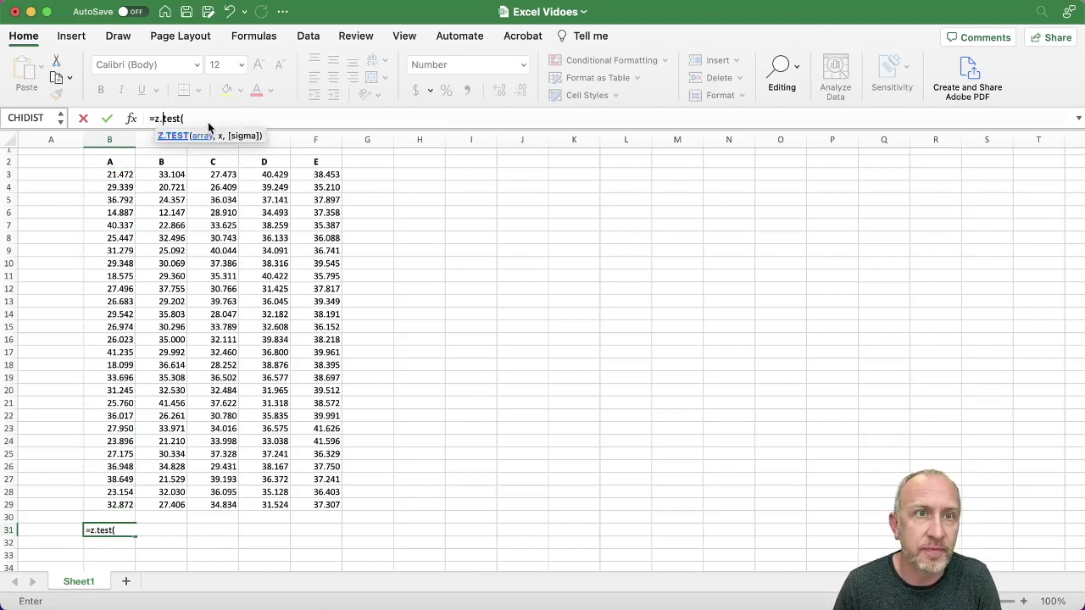
drag(122, 173, 113, 506)
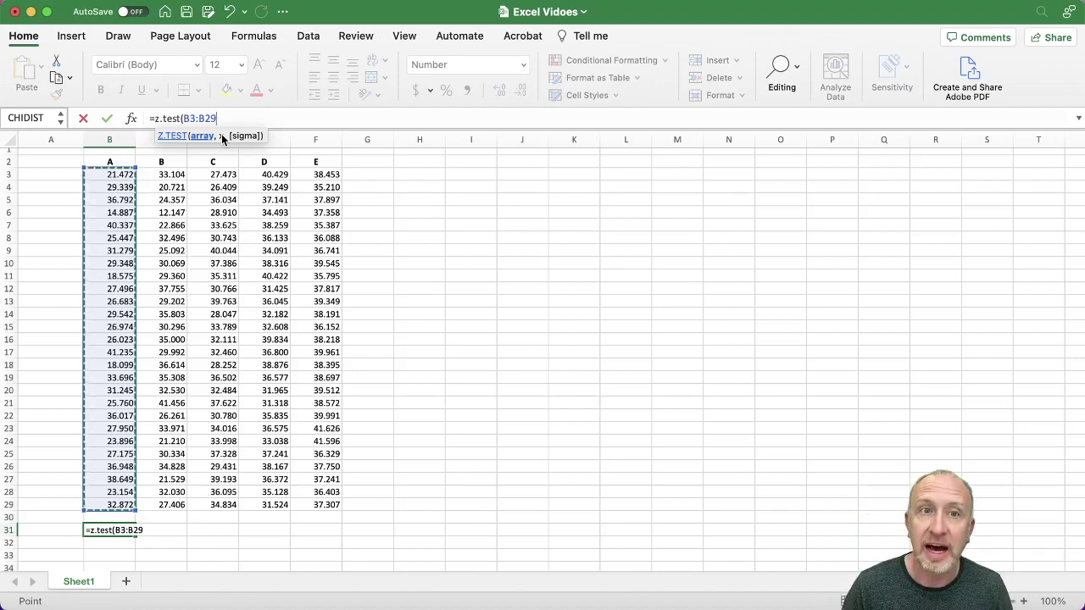
text(,)
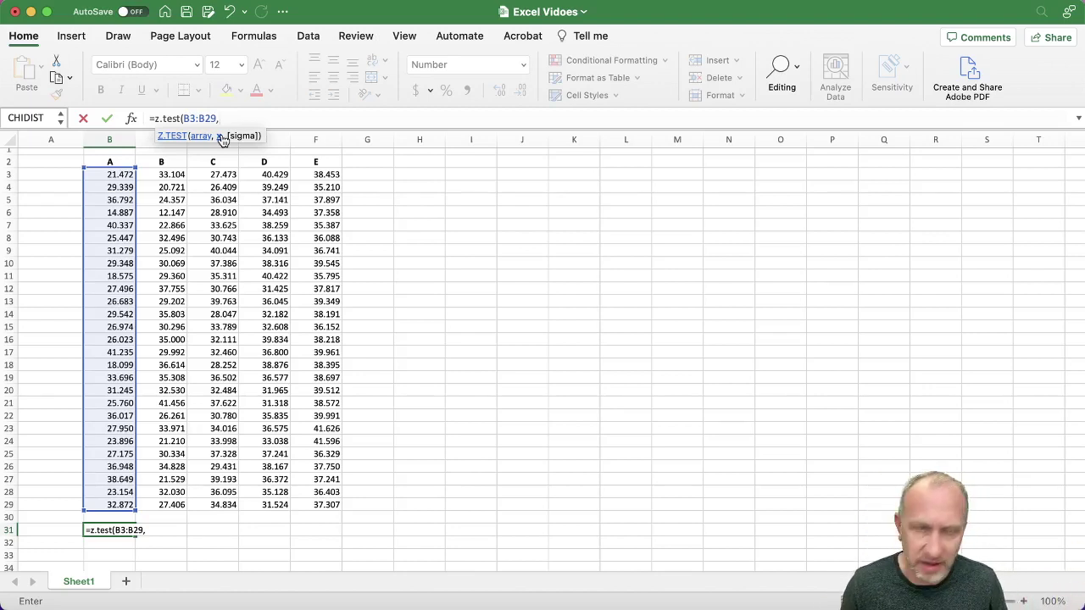
- Enter 30 as the hypothesised mean, leaving the formula open for sigma
text(30)
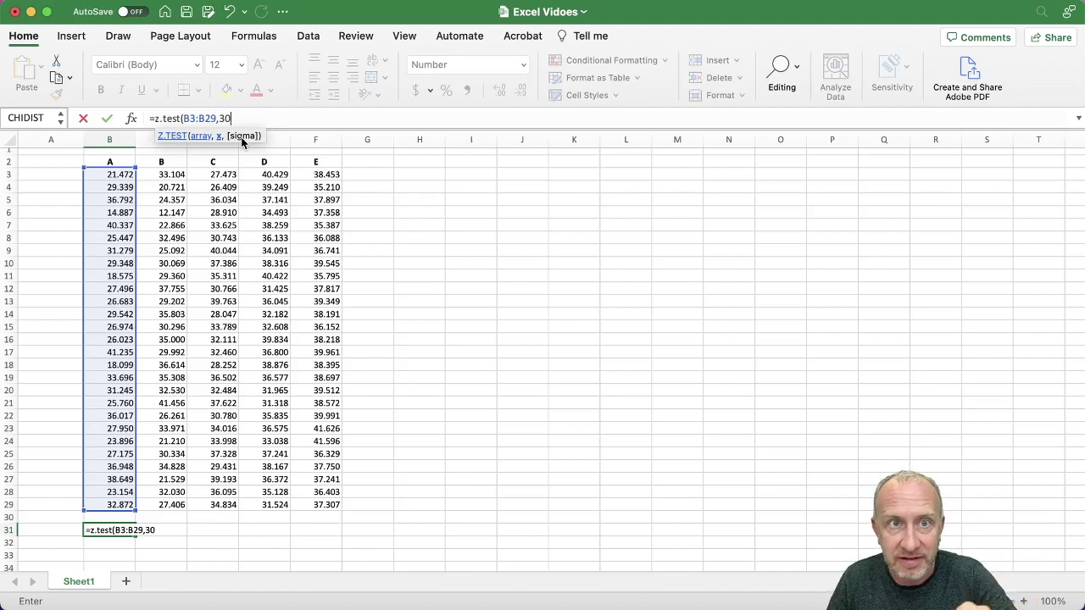
text())
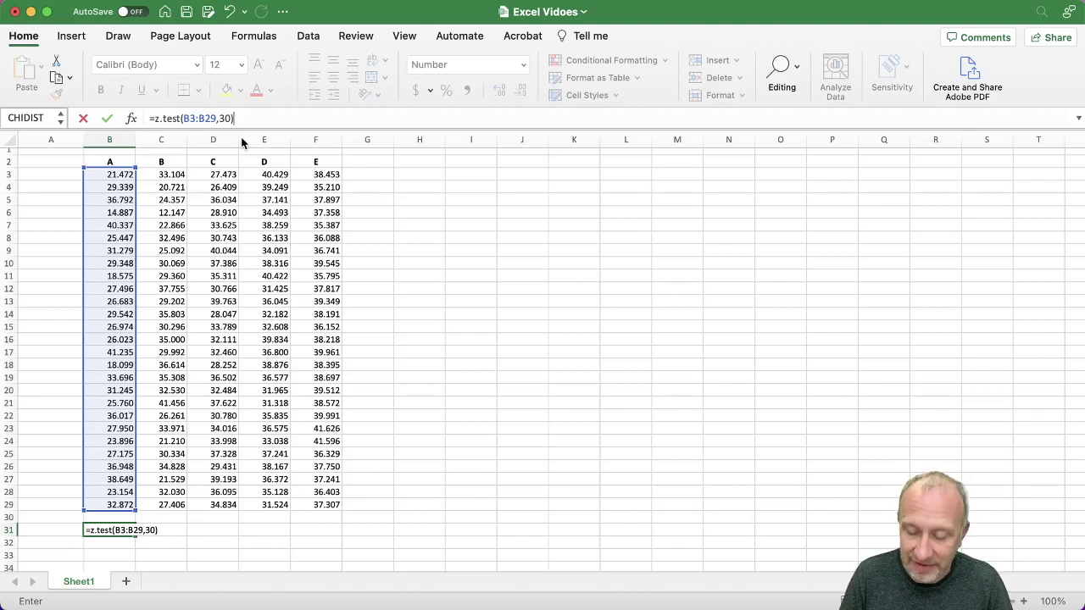
key(BackSpace)
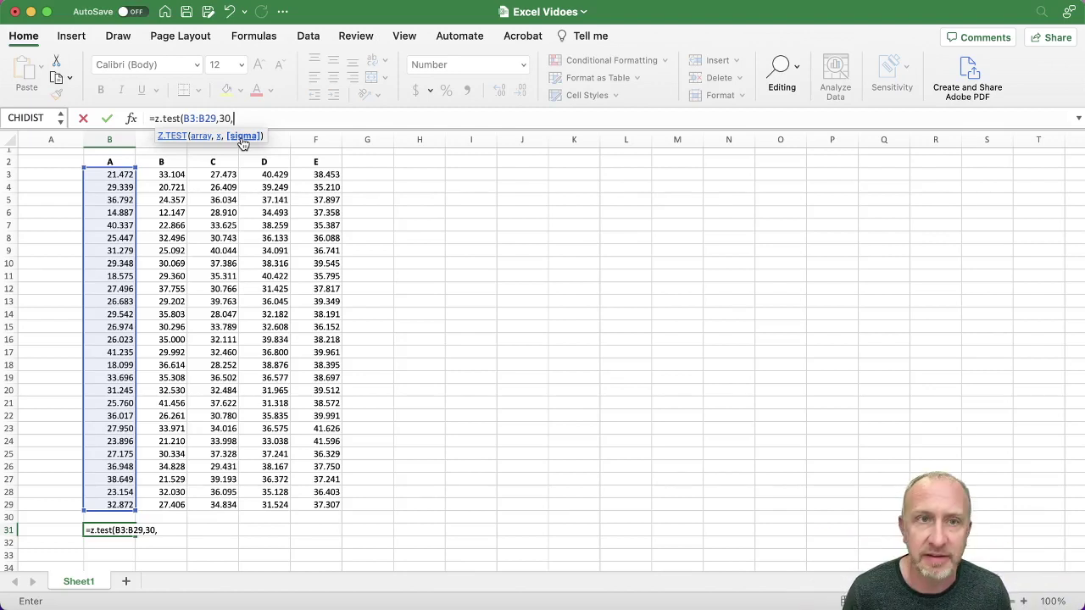
- Finish the formula as =Z.TEST(B3:B29,30,8), giving the p-value 0.76 in B31
text(8)
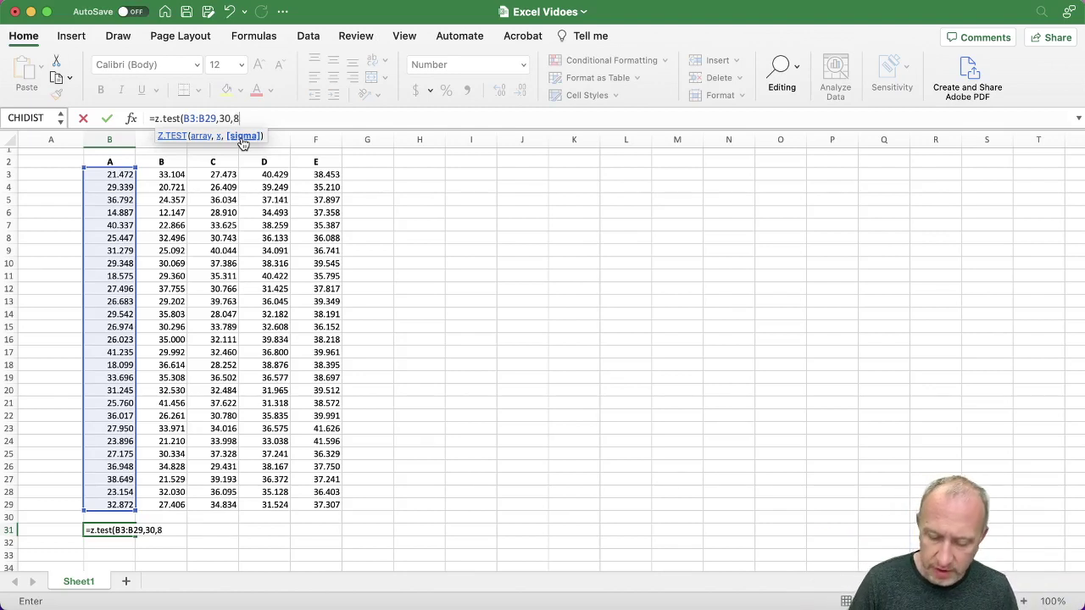
text())
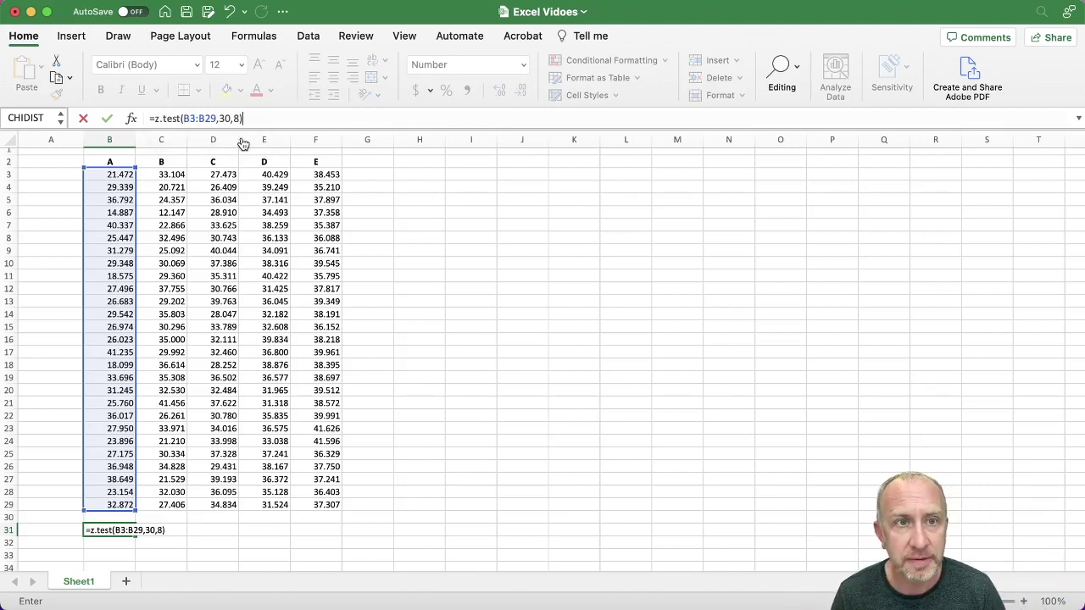
key(Return)
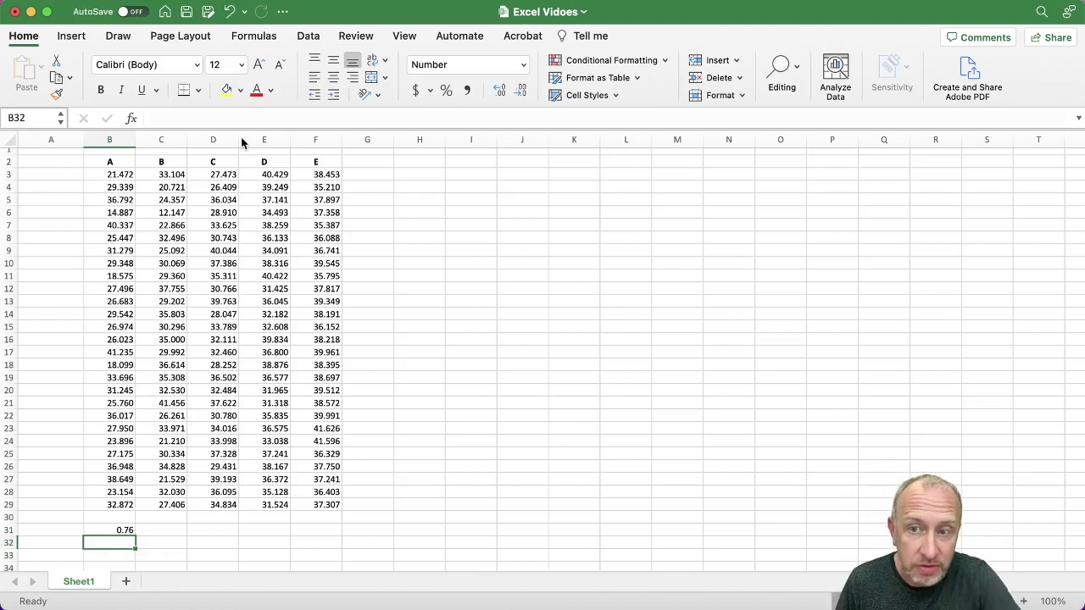
- Back in the Single Population notes, handwrite 'Ho:' below the branches
key(ctrl+super+f)
key(ctrl+Up)
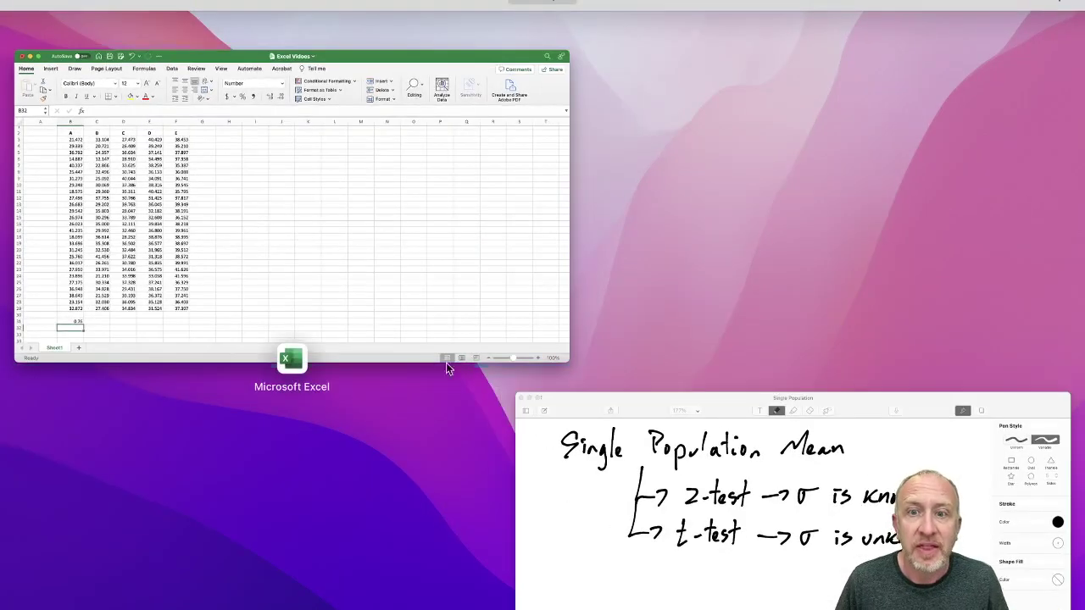
click(574, 482)
scroll(598, 442, down, 5)
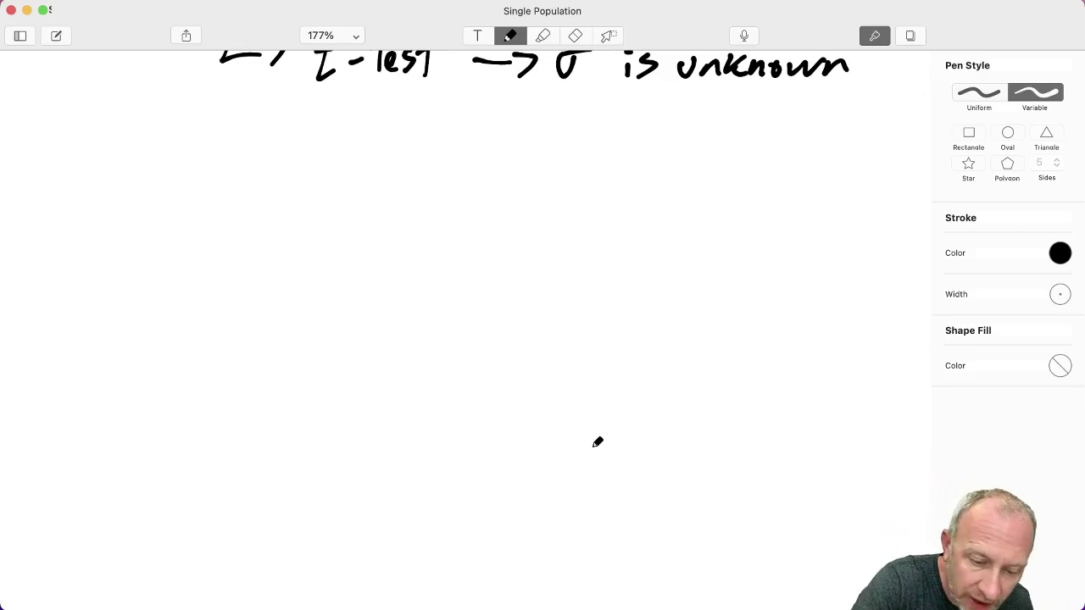
drag(81, 185, 84, 239)
mouse_move(100, 179)
mouse_down()
mouse_move(97, 236)
mouse_move(99, 210)
mouse_up()
drag(113, 196, 110, 200)
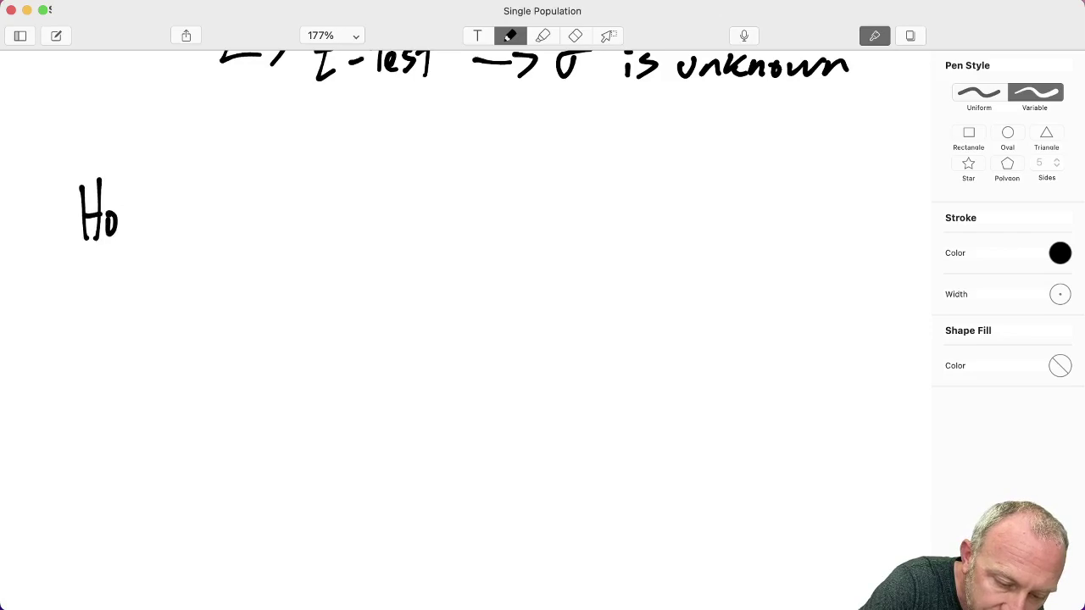
click(127, 204)
click(128, 227)
- Write Ha: μ > μ0, with an arrow marking 30 as μ0
mouse_move(87, 258)
mouse_down()
mouse_move(88, 307)
mouse_move(106, 283)
mouse_up()
drag(106, 255, 107, 304)
mouse_move(127, 289)
mouse_down()
mouse_move(156, 320)
mouse_move(139, 371)
mouse_up()
click(144, 289)
click(144, 302)
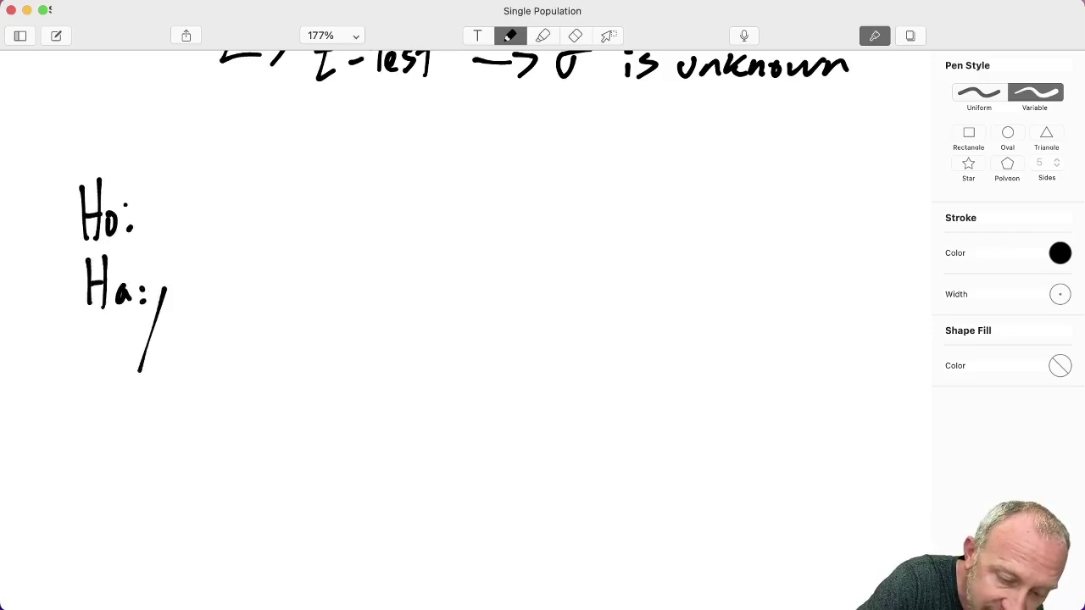
mouse_move(164, 290)
mouse_down()
mouse_move(185, 312)
mouse_move(222, 289)
mouse_move(210, 314)
mouse_move(226, 360)
mouse_up()
drag(246, 290, 275, 321)
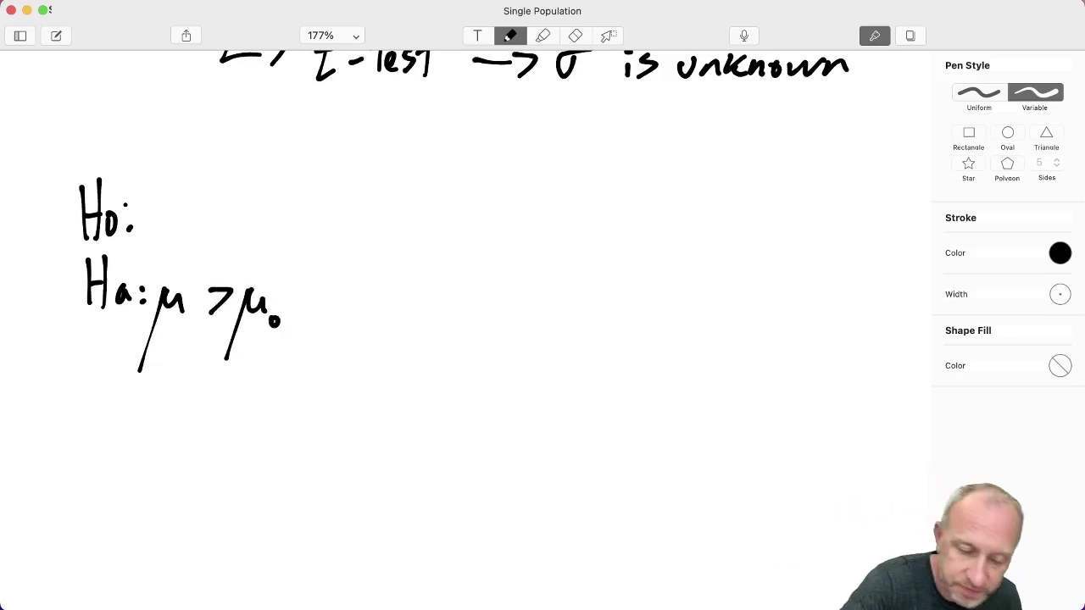
mouse_move(264, 157)
mouse_down()
mouse_move(255, 269)
mouse_move(269, 251)
mouse_up()
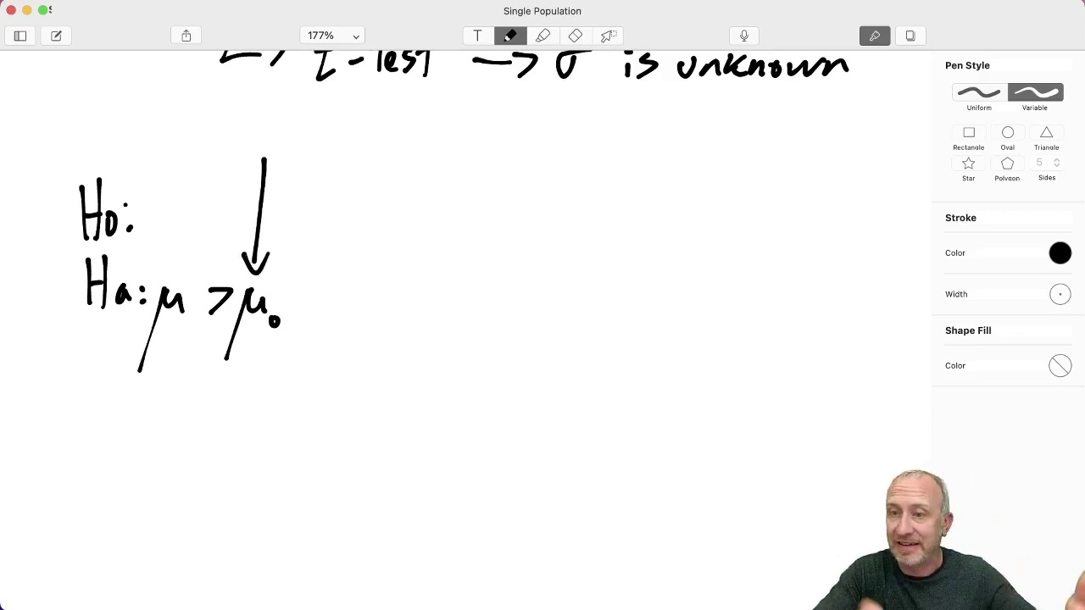
mouse_move(230, 114)
mouse_down()
mouse_move(244, 121)
mouse_move(230, 147)
mouse_move(259, 126)
mouse_up()
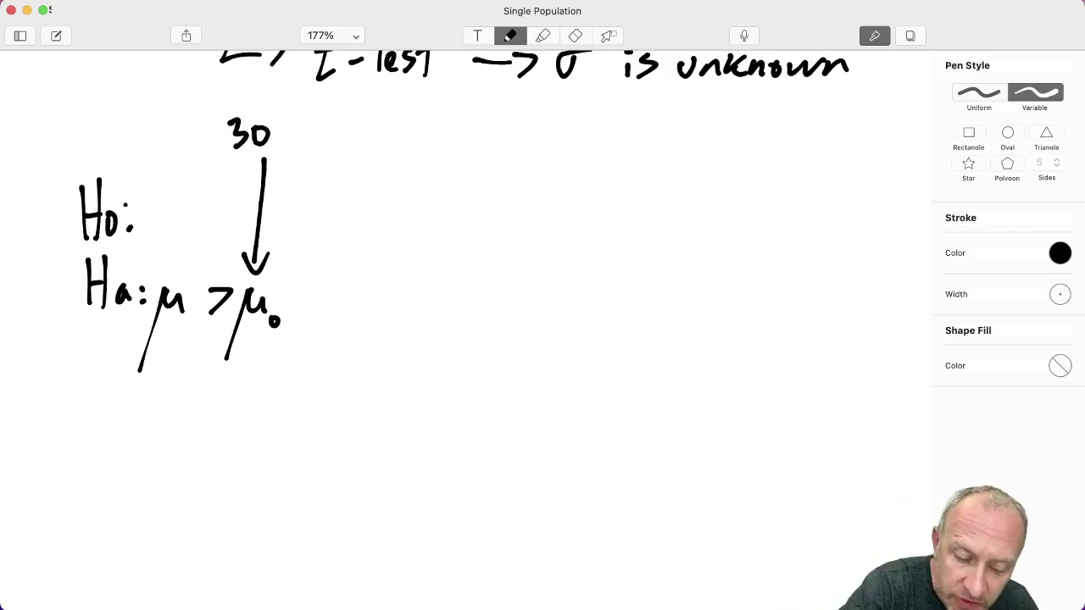
- Write the second alternative Ha: μ ≠ μ0 to the right
mouse_move(385, 257)
mouse_down()
mouse_move(387, 312)
mouse_move(407, 314)
mouse_up()
mouse_move(387, 290)
mouse_down()
mouse_move(406, 288)
mouse_move(429, 310)
mouse_move(431, 292)
mouse_up()
drag(431, 310, 439, 351)
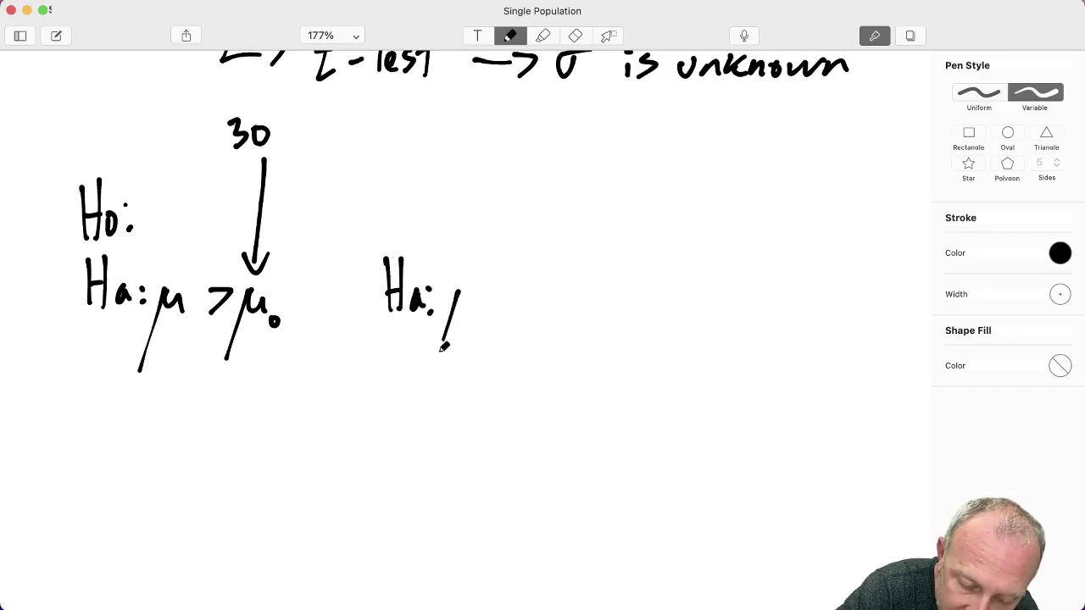
mouse_move(458, 290)
mouse_down()
mouse_move(480, 315)
mouse_move(521, 297)
mouse_up()
mouse_move(504, 310)
mouse_down()
mouse_move(521, 308)
mouse_move(500, 332)
mouse_up()
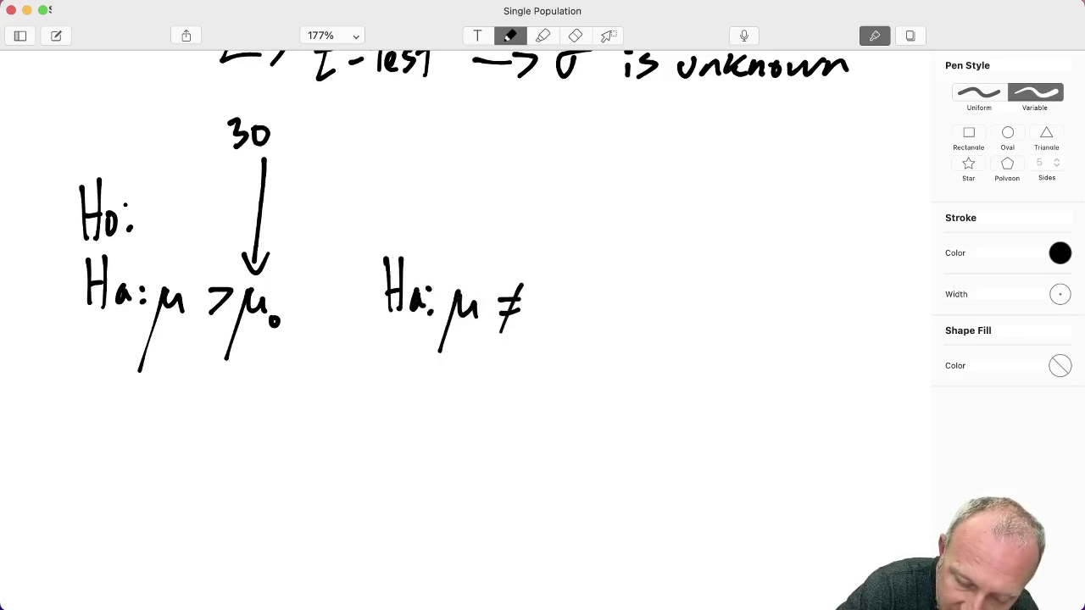
drag(551, 293, 528, 351)
mouse_move(548, 293)
mouse_down()
mouse_move(556, 289)
mouse_move(567, 316)
mouse_up()
drag(573, 317, 573, 329)
- Write the third alternative Ha: μ < μ0 at the far right
mouse_move(689, 265)
mouse_down()
mouse_move(685, 314)
mouse_move(701, 314)
mouse_up()
mouse_move(689, 295)
mouse_down()
mouse_move(704, 290)
mouse_move(731, 313)
mouse_up()
click(734, 288)
click(734, 314)
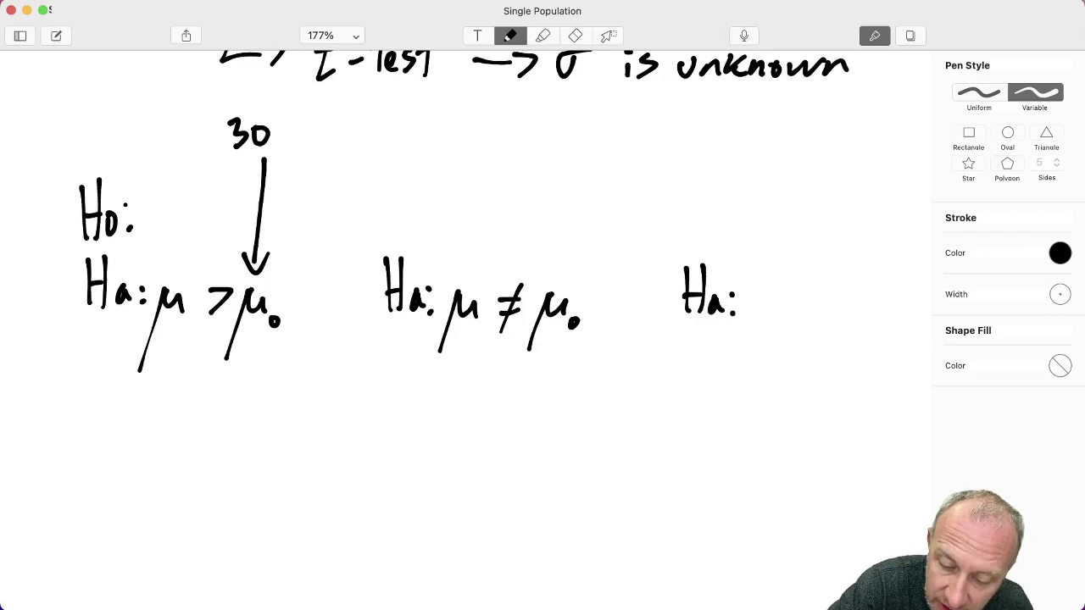
mouse_move(768, 283)
mouse_down()
mouse_move(743, 350)
mouse_move(780, 311)
mouse_up()
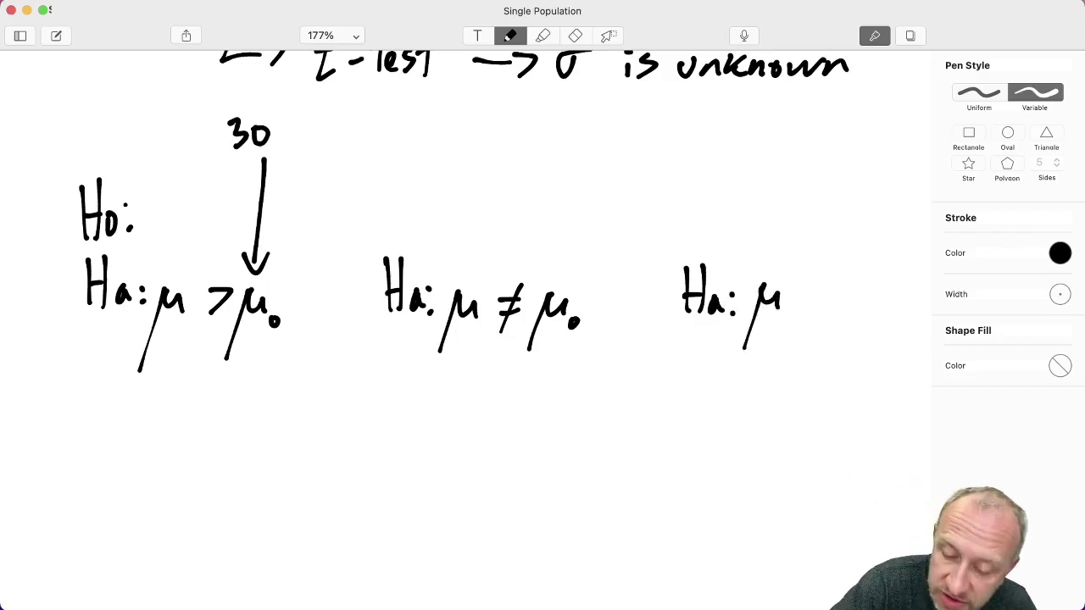
mouse_move(823, 286)
mouse_down()
mouse_move(805, 295)
mouse_move(840, 307)
mouse_move(827, 335)
mouse_up()
drag(846, 293, 863, 312)
mouse_move(870, 309)
mouse_down()
mouse_move(865, 319)
mouse_move(872, 311)
mouse_up()
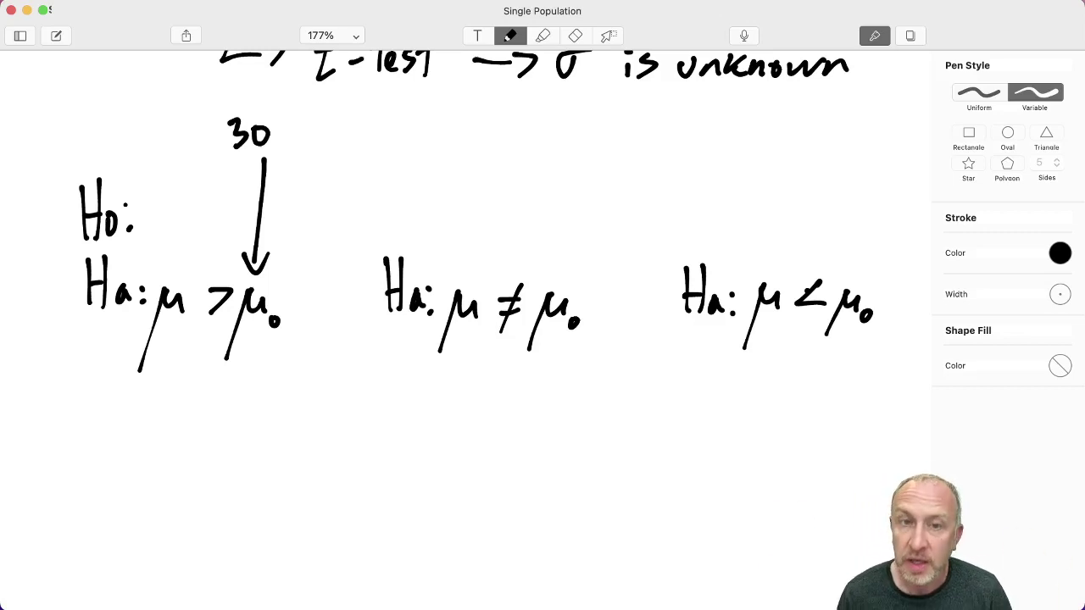
key(ctrl+Up)
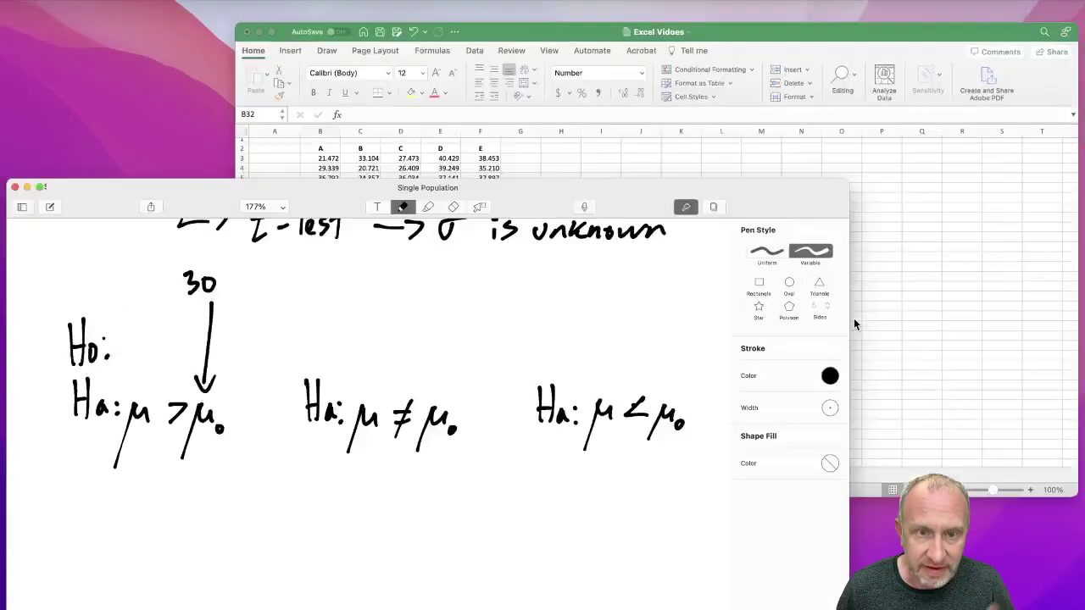
- In Excel, show B31's Z.TEST arguments (B3:B29, 30, 8) returning 0.758122212
click(748, 247)
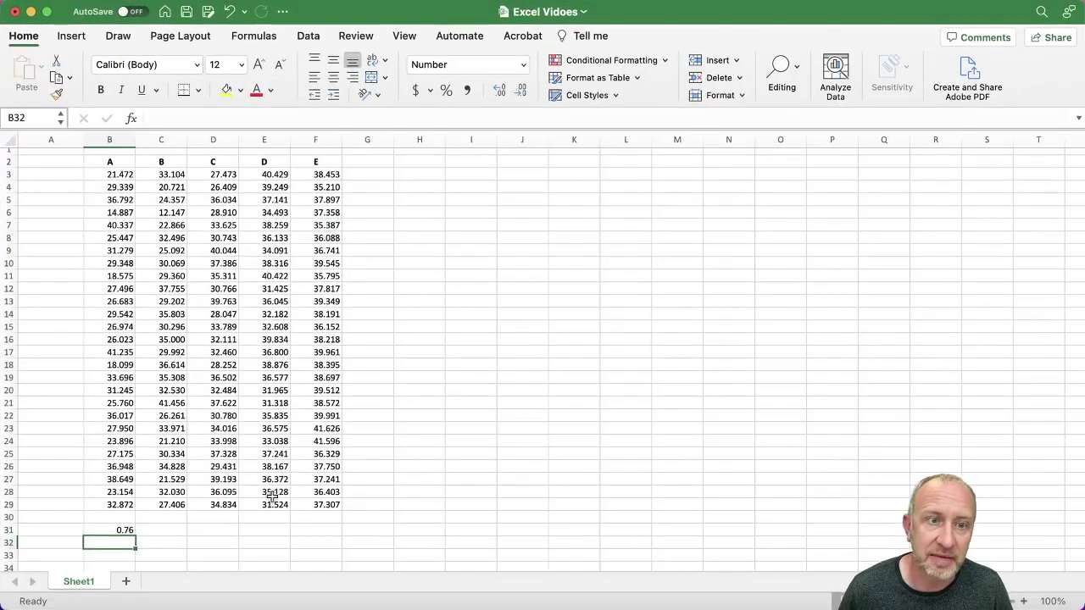
click(127, 530)
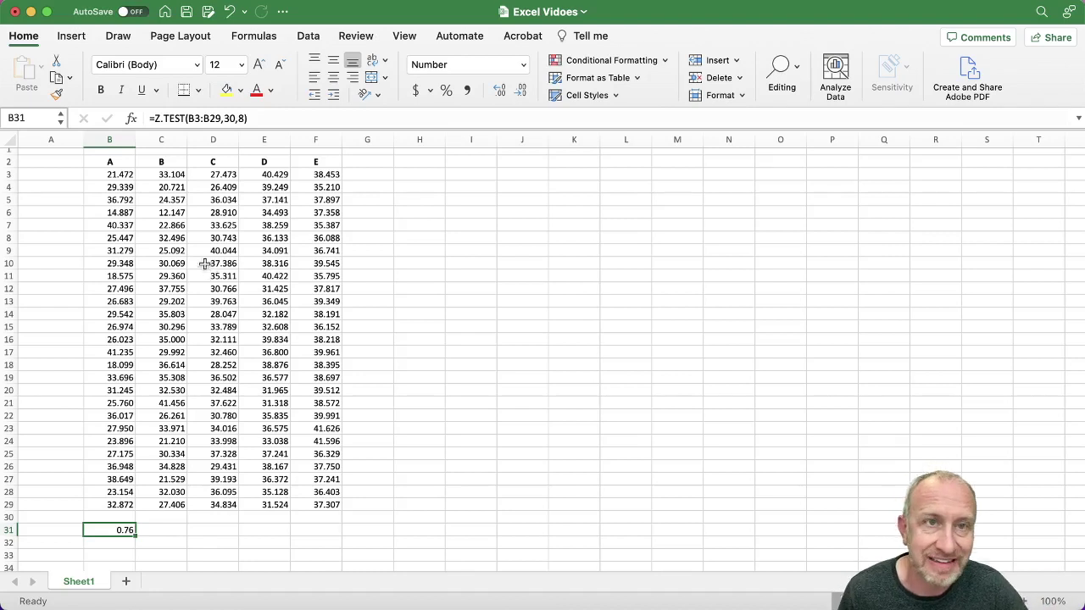
click(133, 121)
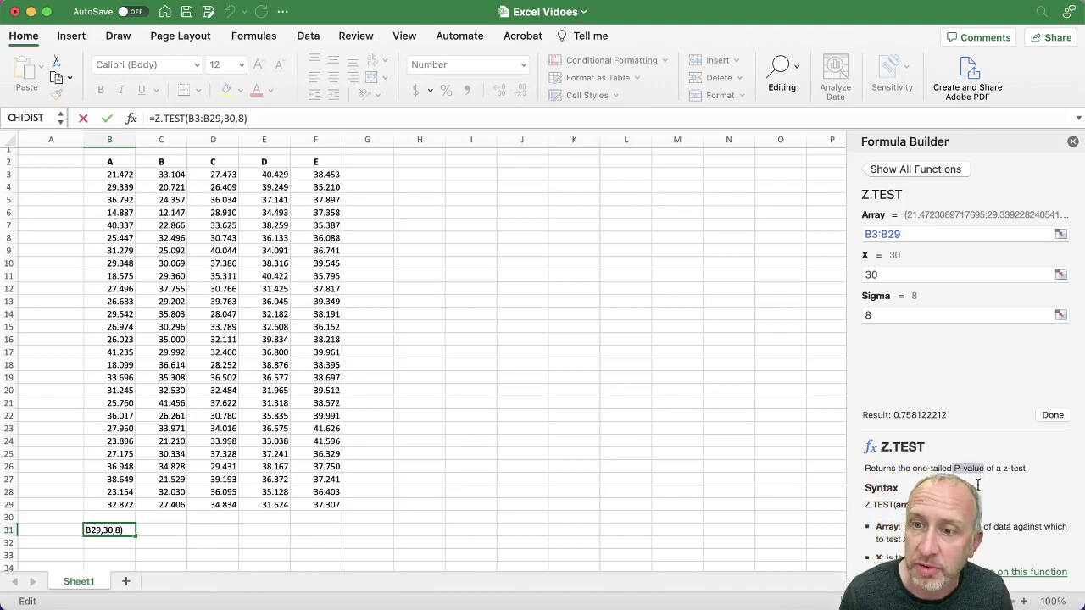
click(1002, 573)
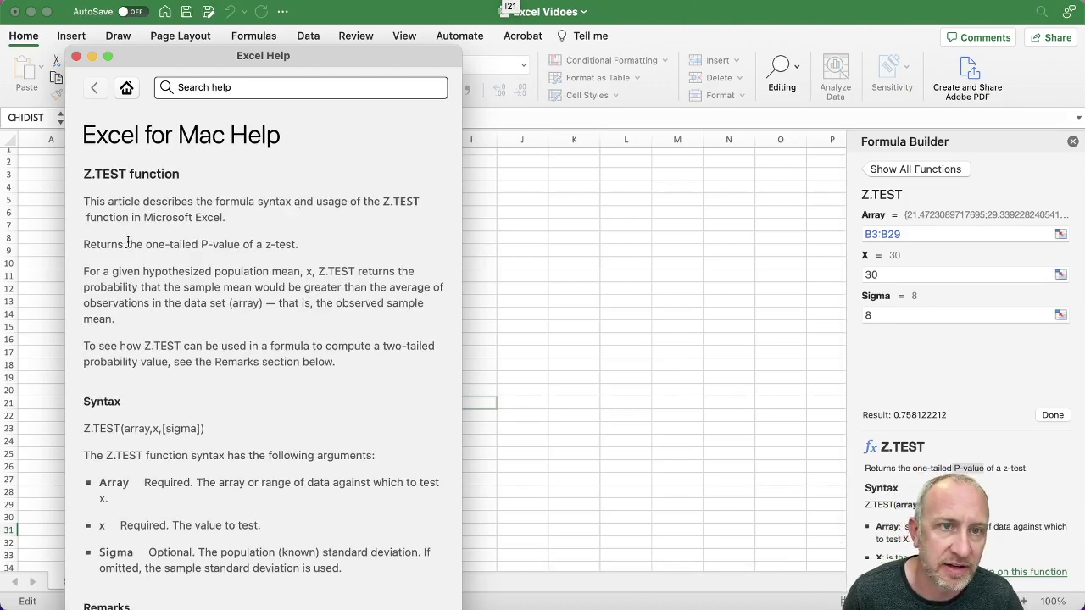
drag(127, 244, 264, 244)
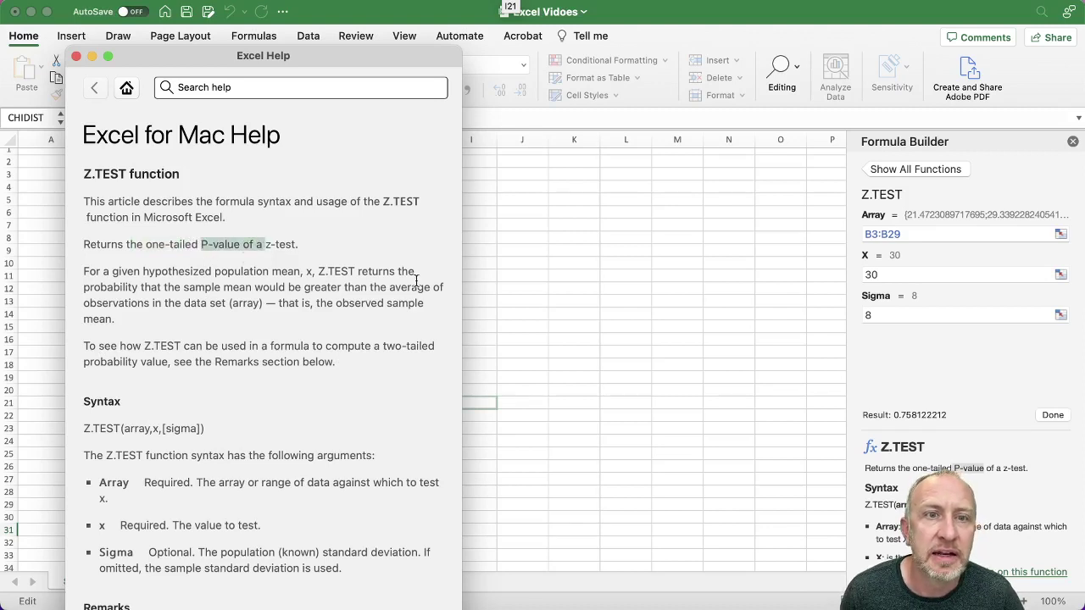
drag(329, 271, 379, 272)
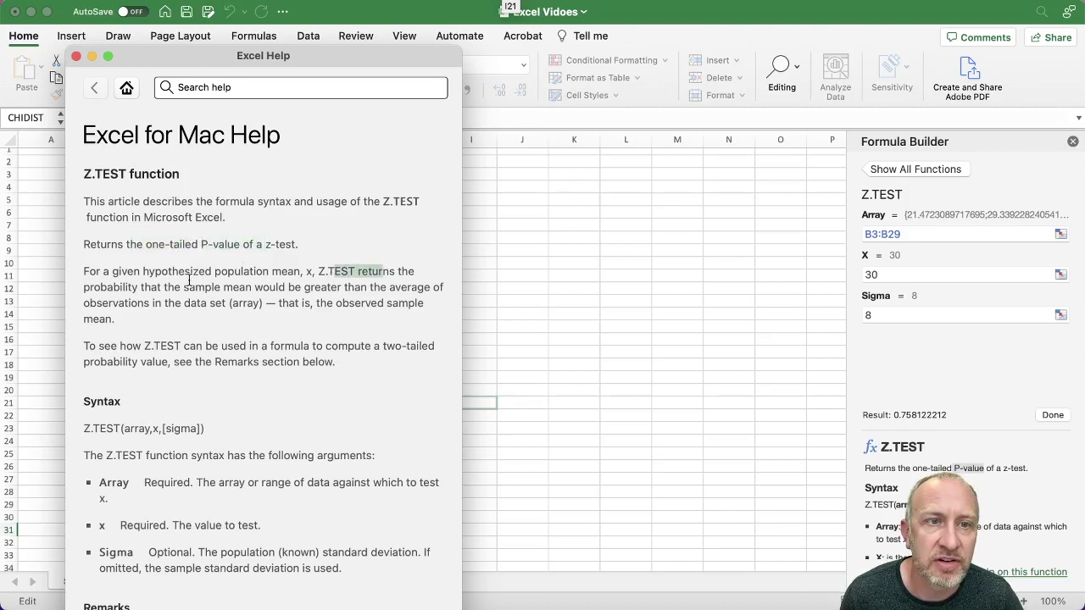
drag(185, 288, 225, 304)
click(299, 289)
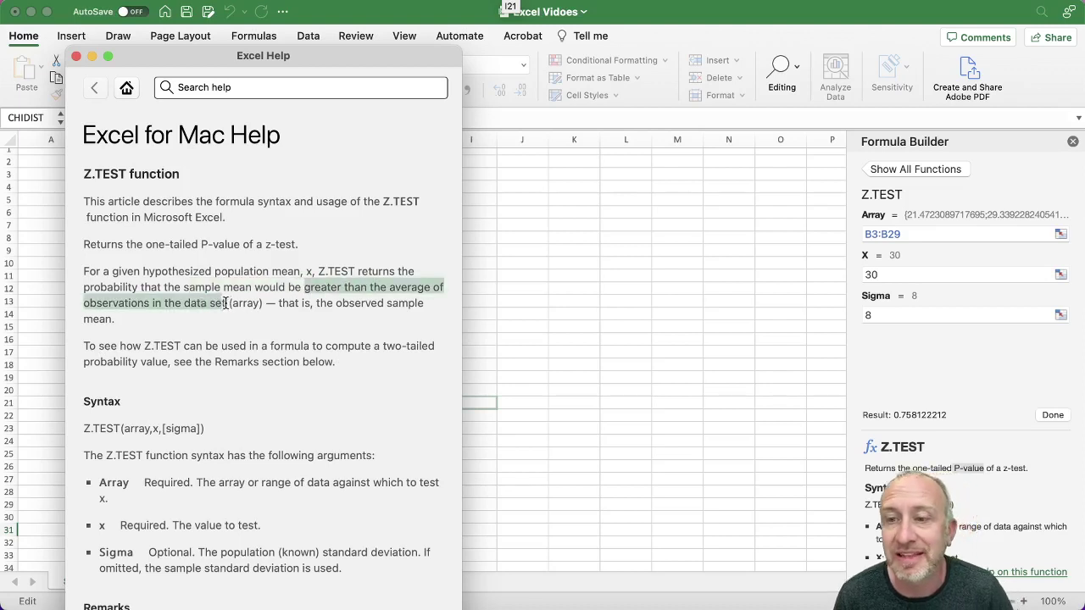
click(74, 58)
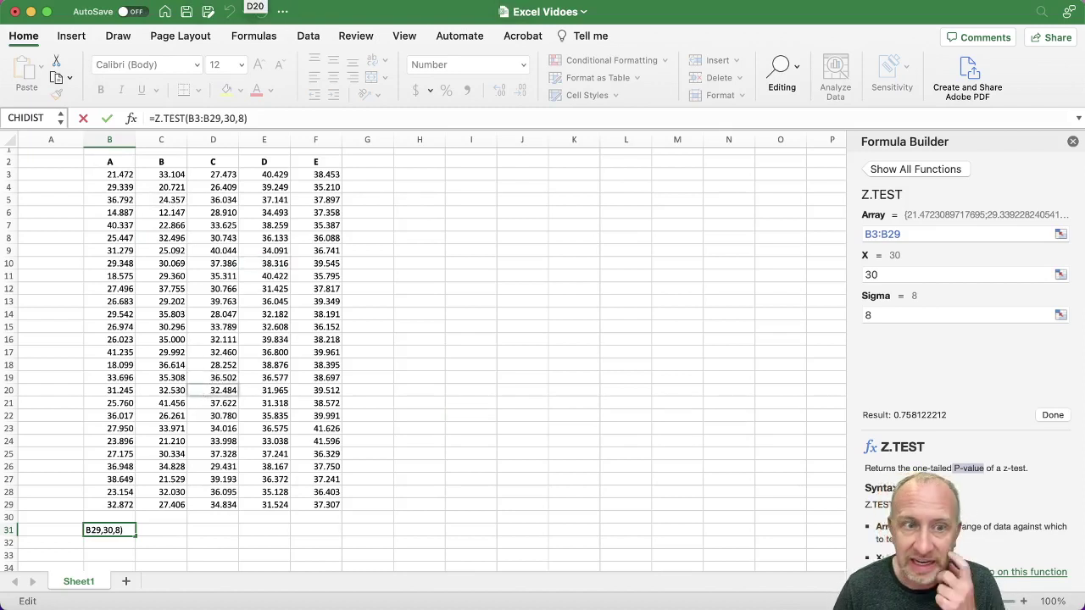
key(Return)
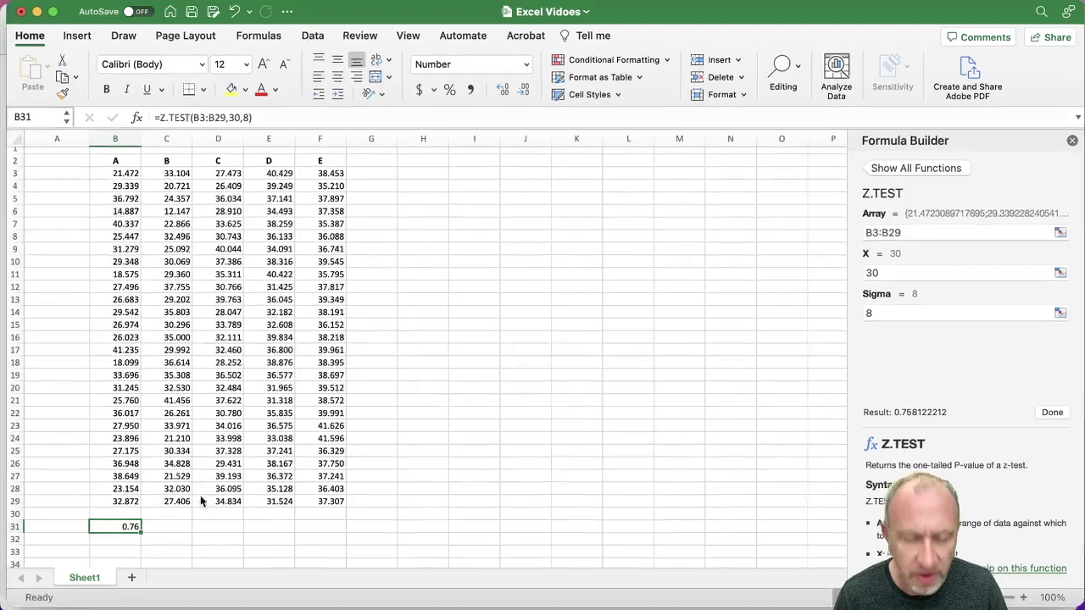
- Draw a vertical centre line and a horizontal axis under Ha: μ > μ0
key(ctrl+Up)
click(235, 513)
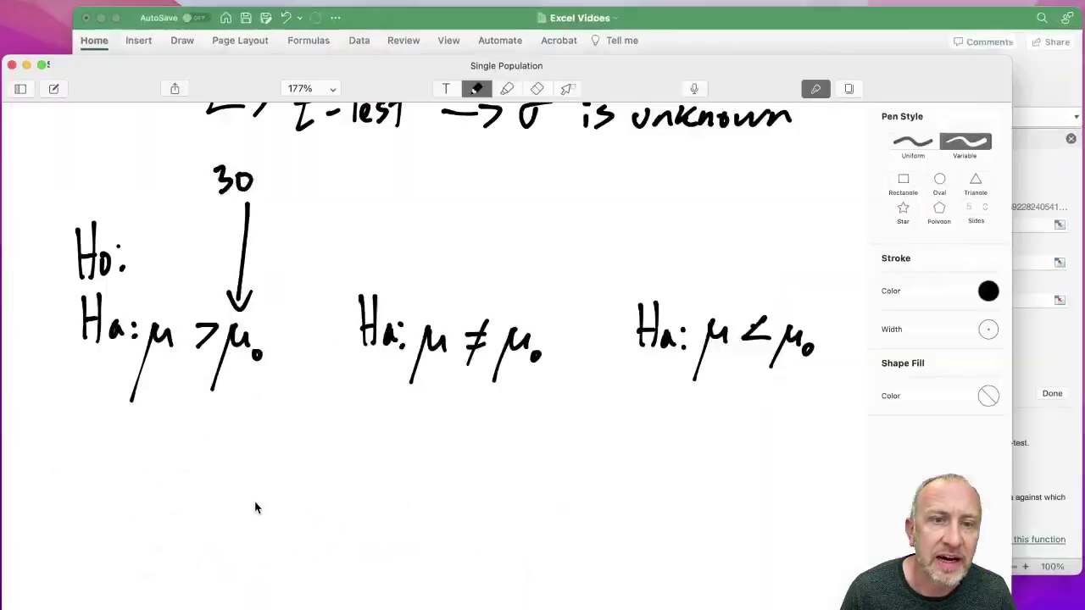
scroll(256, 507, down, 5)
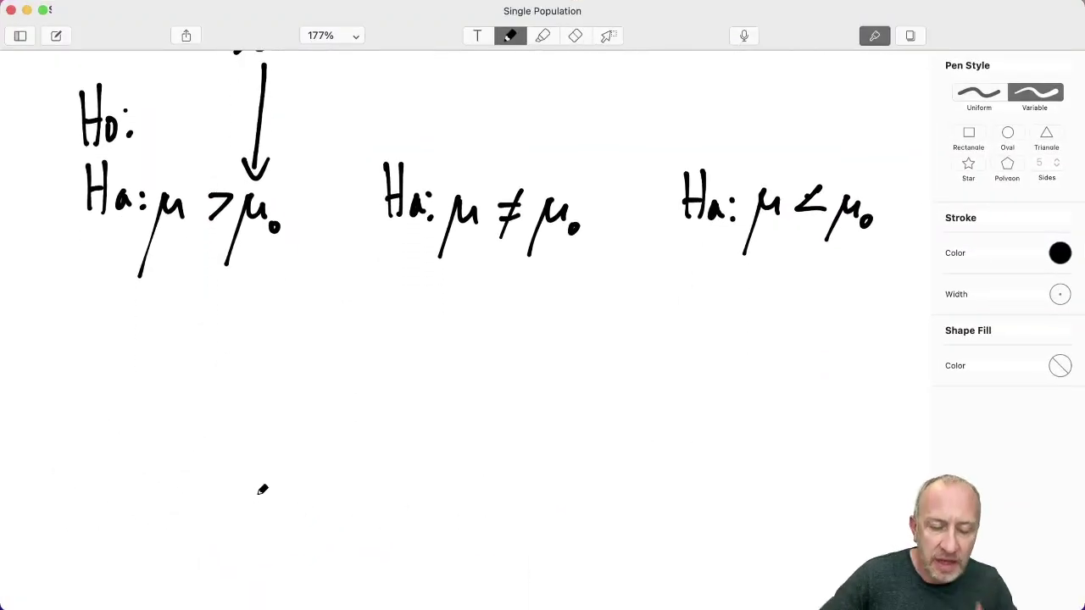
drag(226, 294, 218, 501)
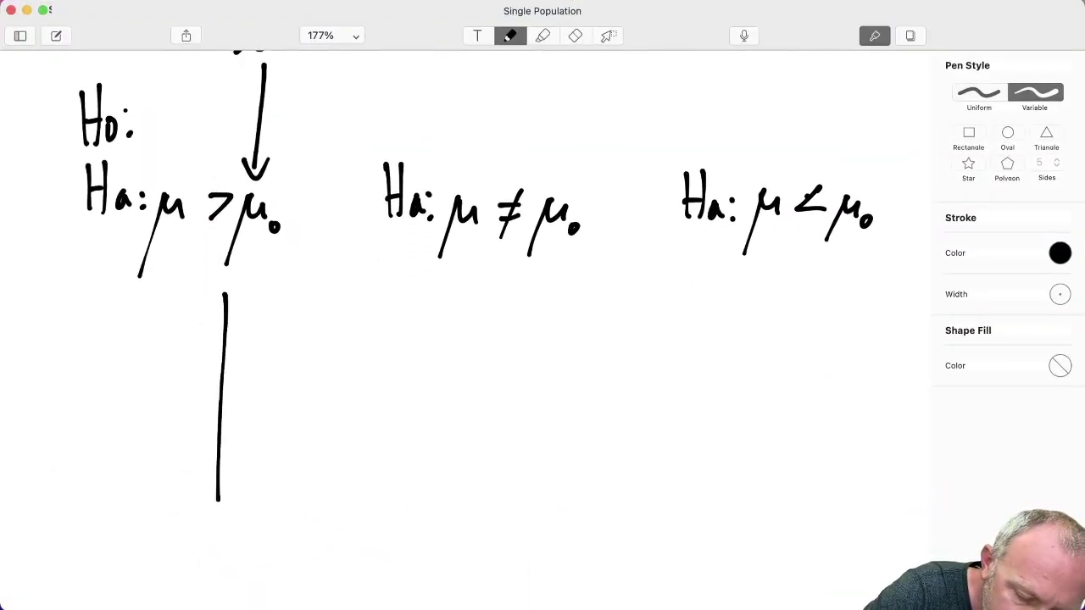
drag(31, 497, 393, 510)
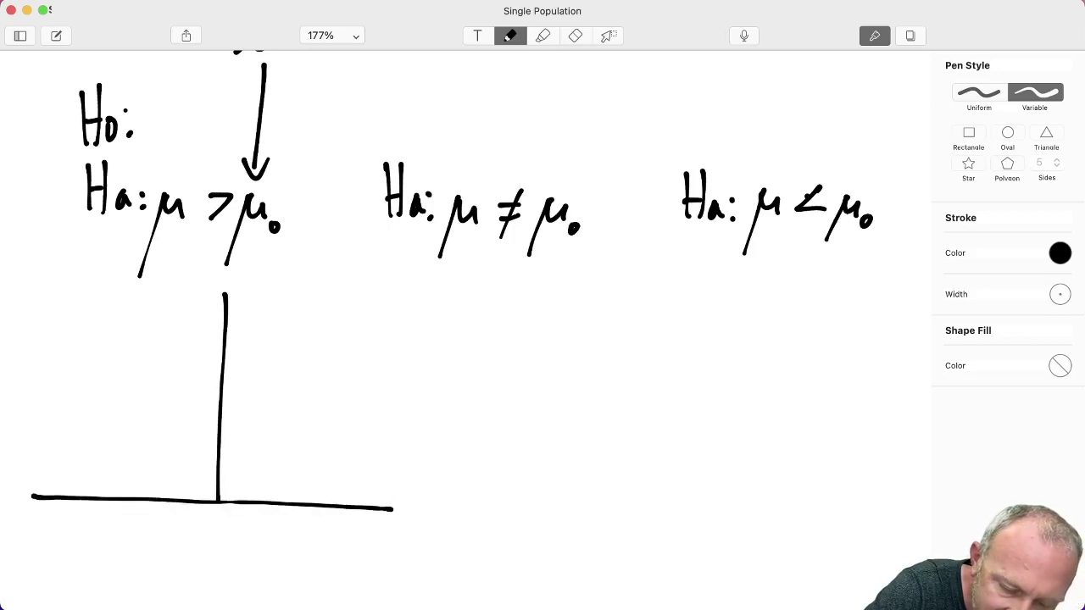
- Sketch both halves of the bell curve and shade the area right of centre
mouse_move(231, 292)
mouse_down()
mouse_move(140, 407)
mouse_move(44, 493)
mouse_up()
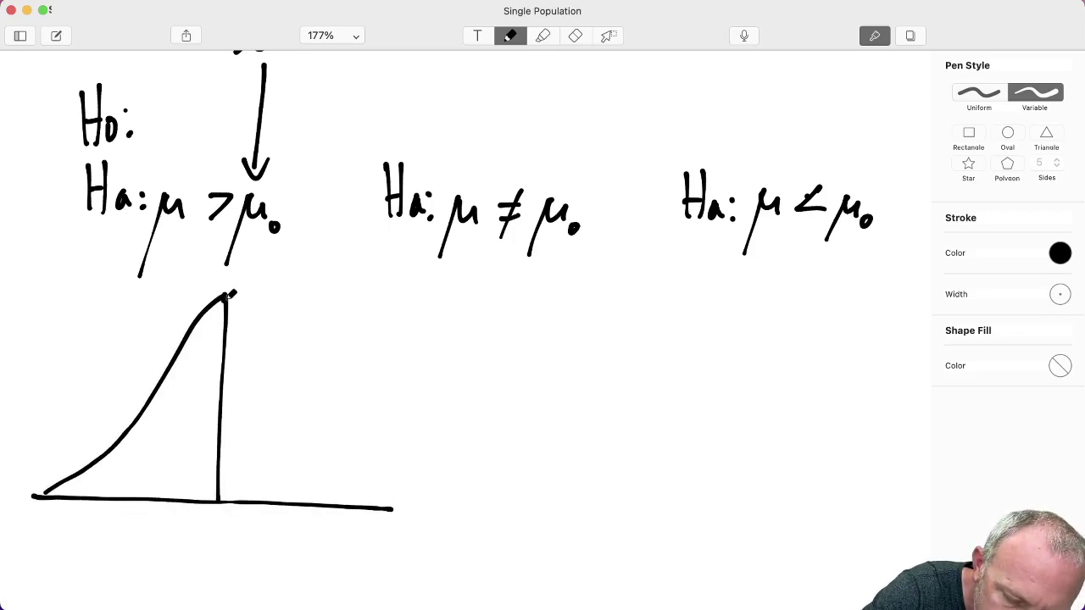
drag(227, 295, 392, 509)
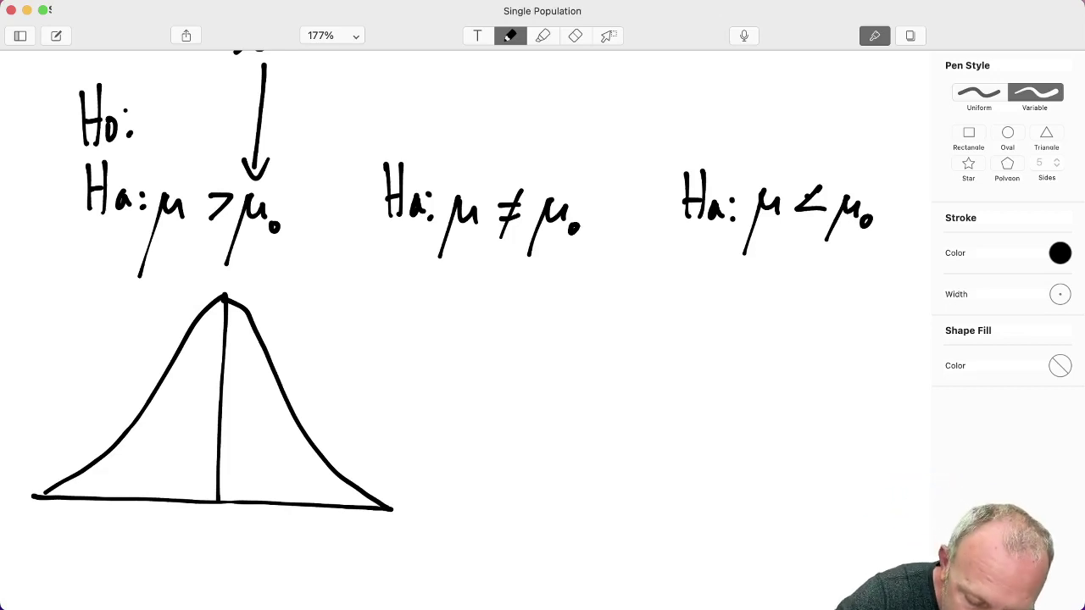
mouse_move(381, 504)
mouse_down()
mouse_move(320, 458)
mouse_move(243, 315)
mouse_move(223, 457)
mouse_move(230, 505)
mouse_up()
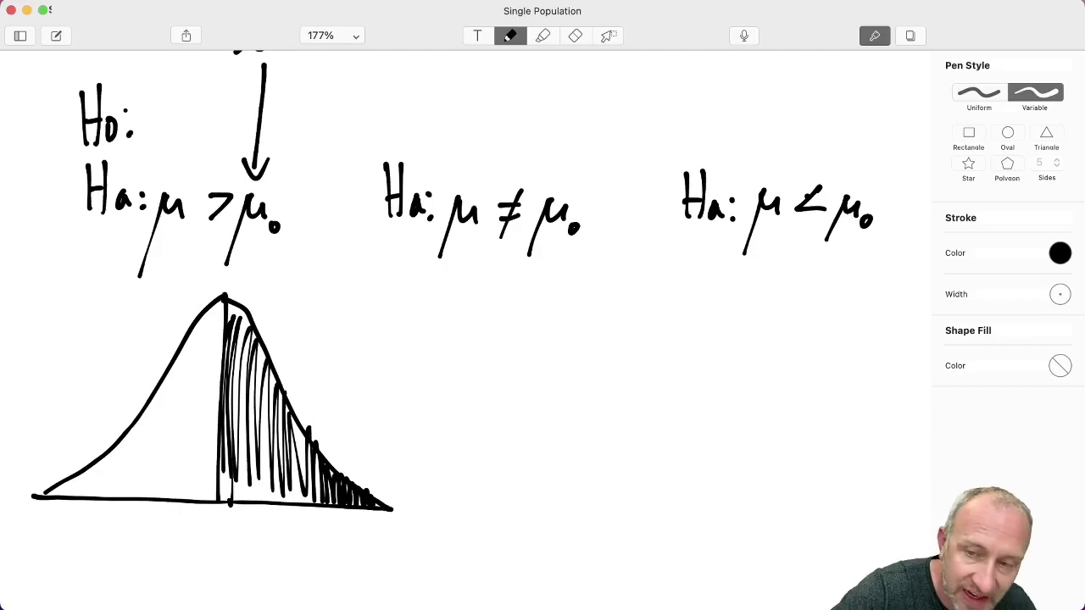
key(ctrl+Up)
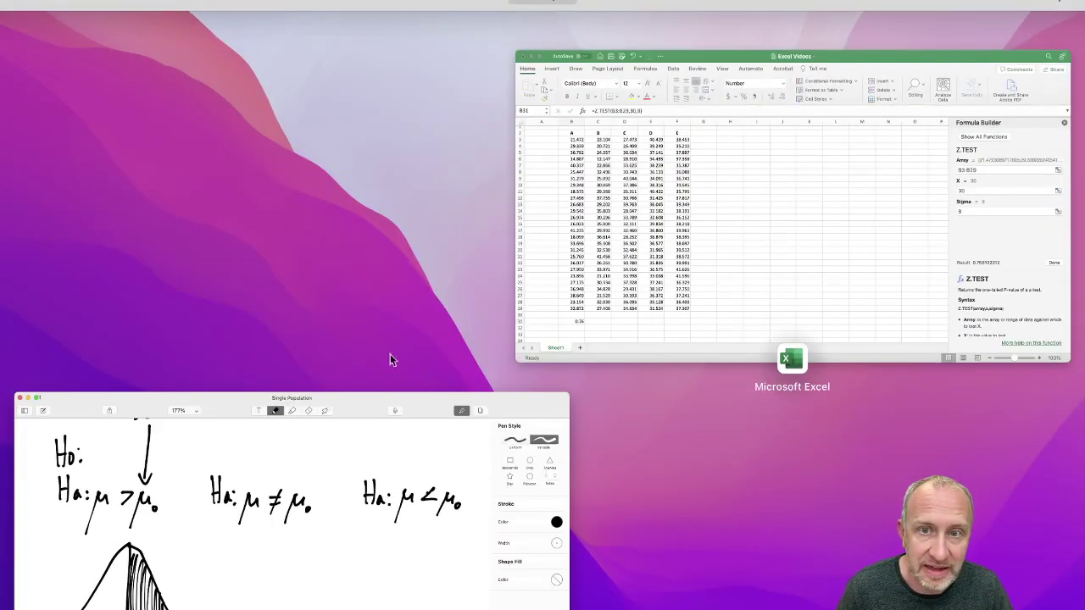
click(788, 246)
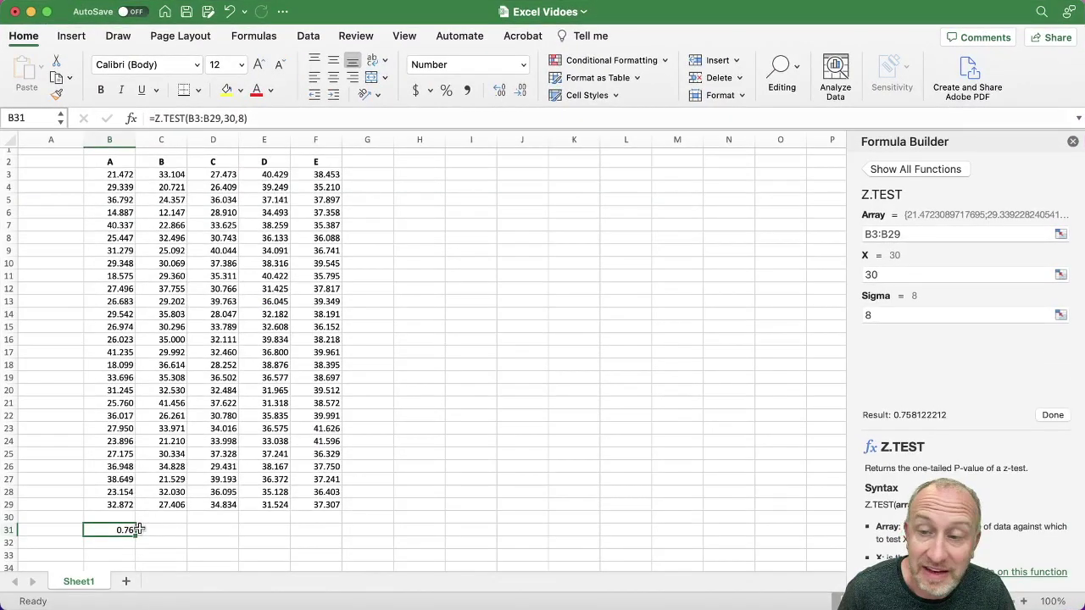
key(ctrl+Up)
click(173, 507)
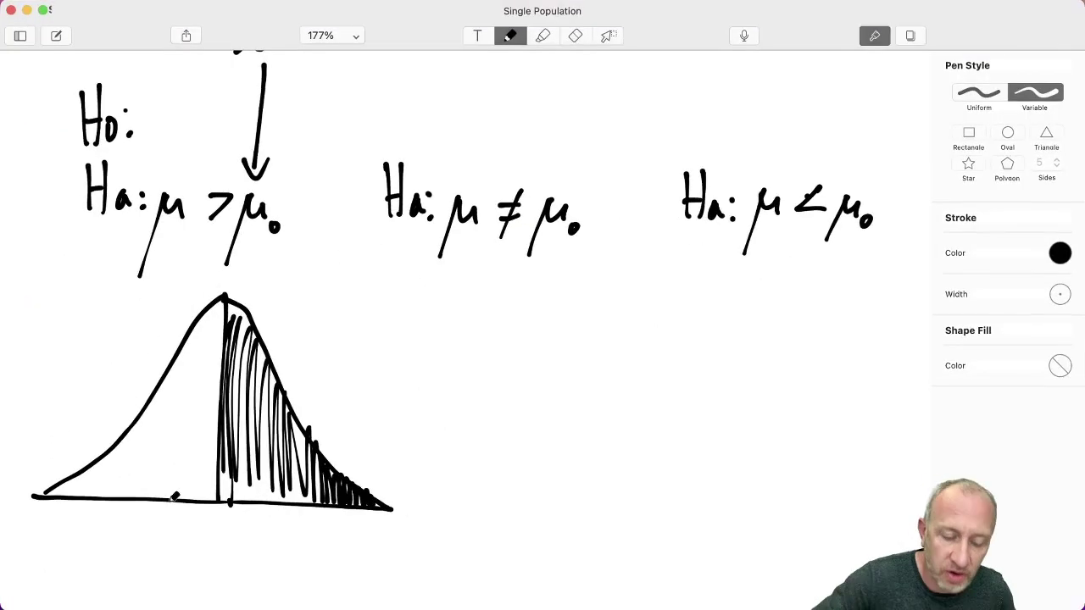
- Extend the shading left to a Z line and label the shaded area 0.76 with an arrow
mouse_move(247, 318)
mouse_down()
mouse_move(211, 462)
mouse_move(200, 322)
mouse_move(191, 470)
mouse_up()
mouse_move(176, 314)
mouse_down()
mouse_move(170, 533)
mouse_move(157, 561)
mouse_move(174, 561)
mouse_up()
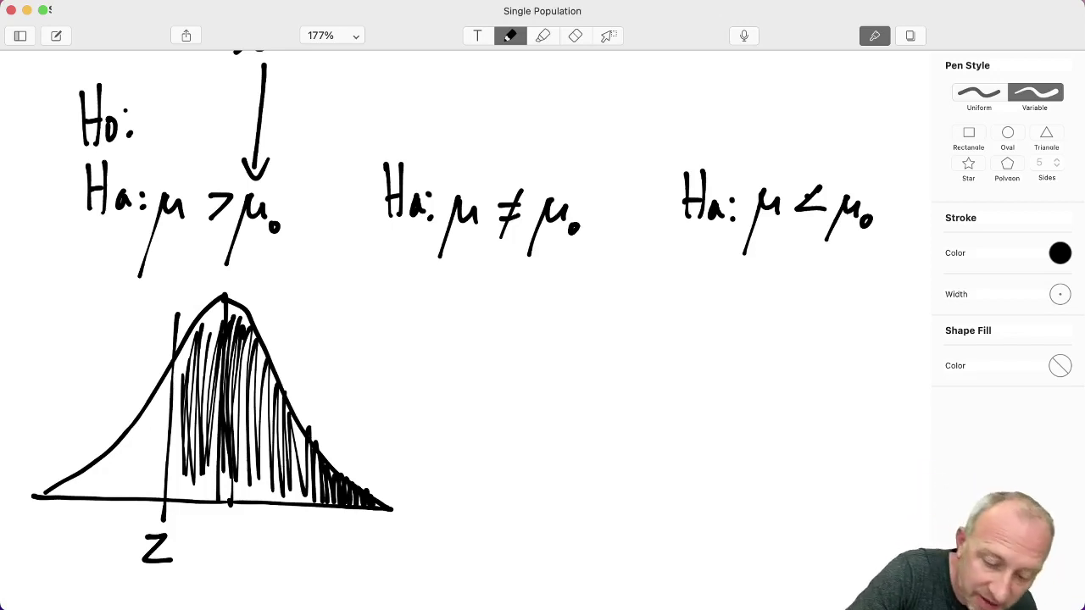
mouse_move(353, 319)
mouse_down()
mouse_move(301, 386)
mouse_move(321, 392)
mouse_up()
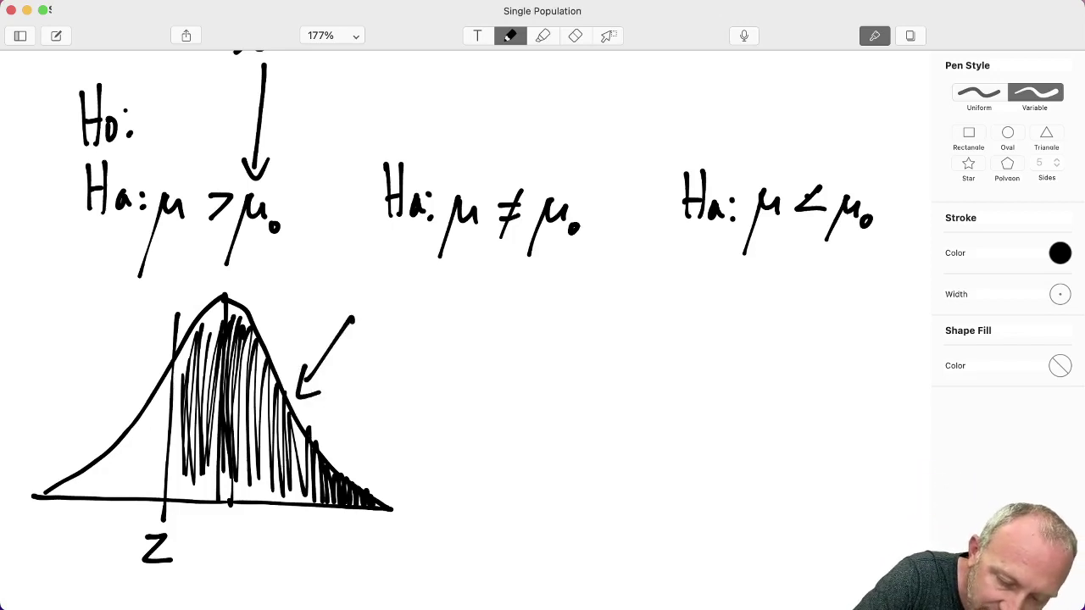
mouse_move(344, 290)
mouse_down()
mouse_move(367, 310)
mouse_move(383, 307)
mouse_up()
click(350, 303)
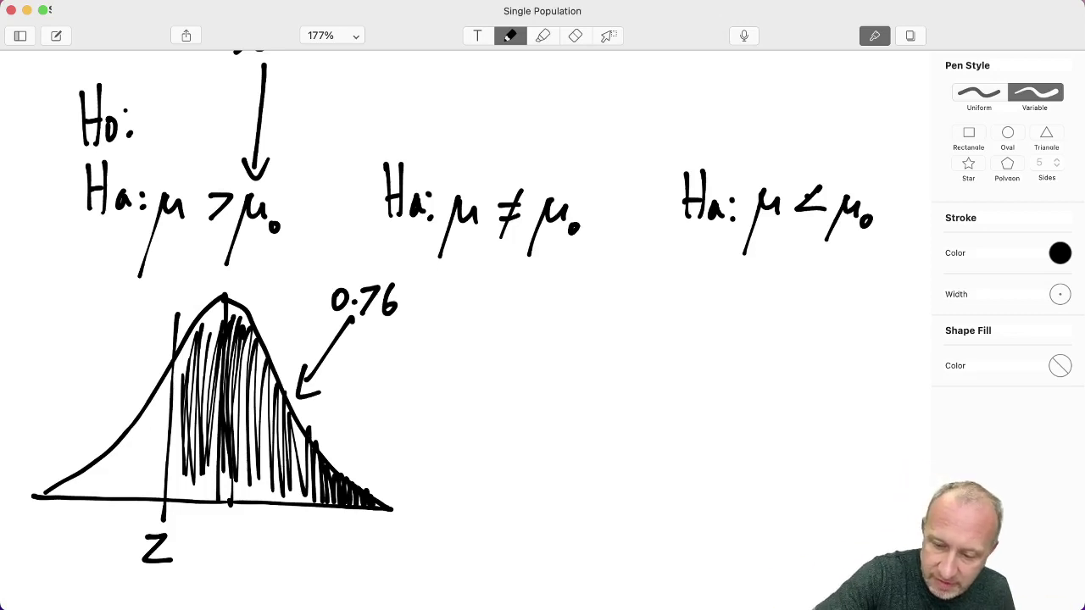
- Bracket the hypothesis Ha: μ < μ0 in red
click(1059, 253)
click(999, 303)
mouse_move(685, 223)
mouse_down()
mouse_move(696, 259)
mouse_move(879, 242)
mouse_up()
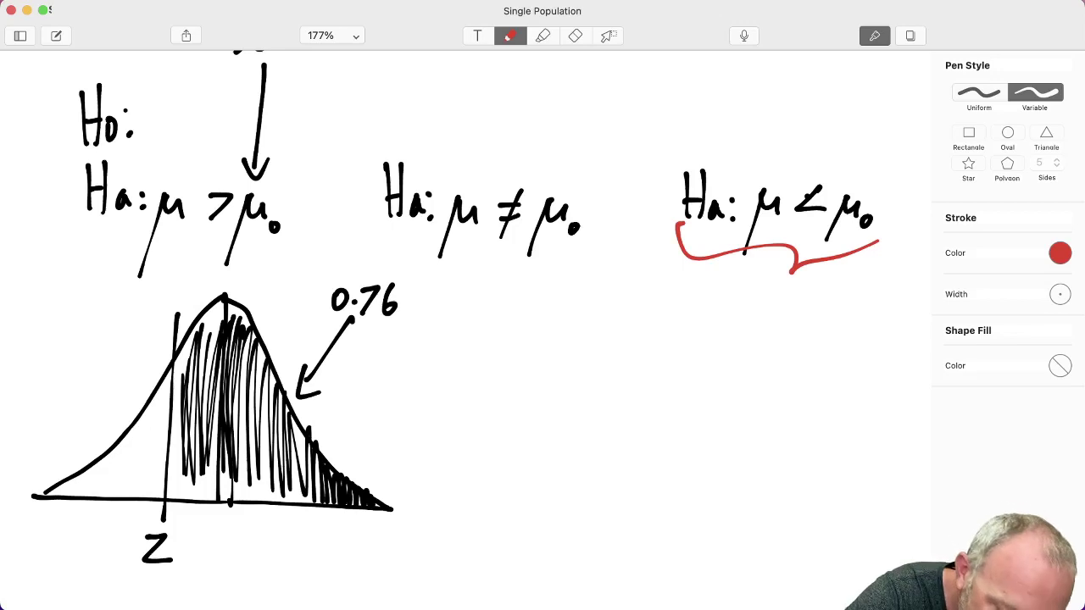
- In red, draw an arrow to the left tail, bracket Ha: μ ≠ μ0, and underline 0.76
mouse_move(67, 342)
mouse_down()
mouse_move(100, 431)
mouse_move(107, 414)
mouse_up()
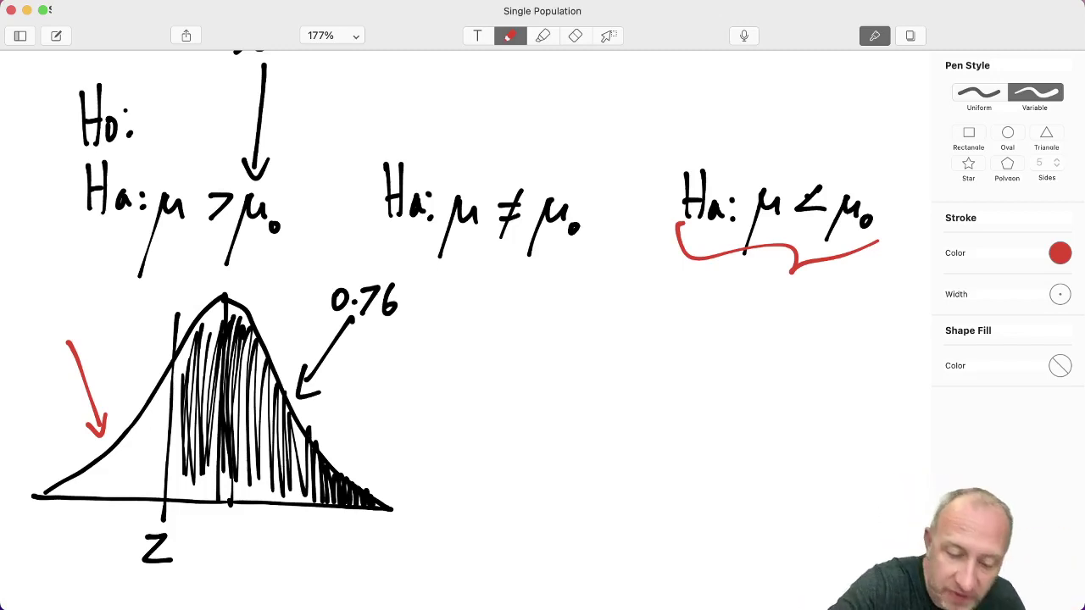
mouse_move(367, 170)
mouse_down()
mouse_move(492, 146)
mouse_move(581, 173)
mouse_up()
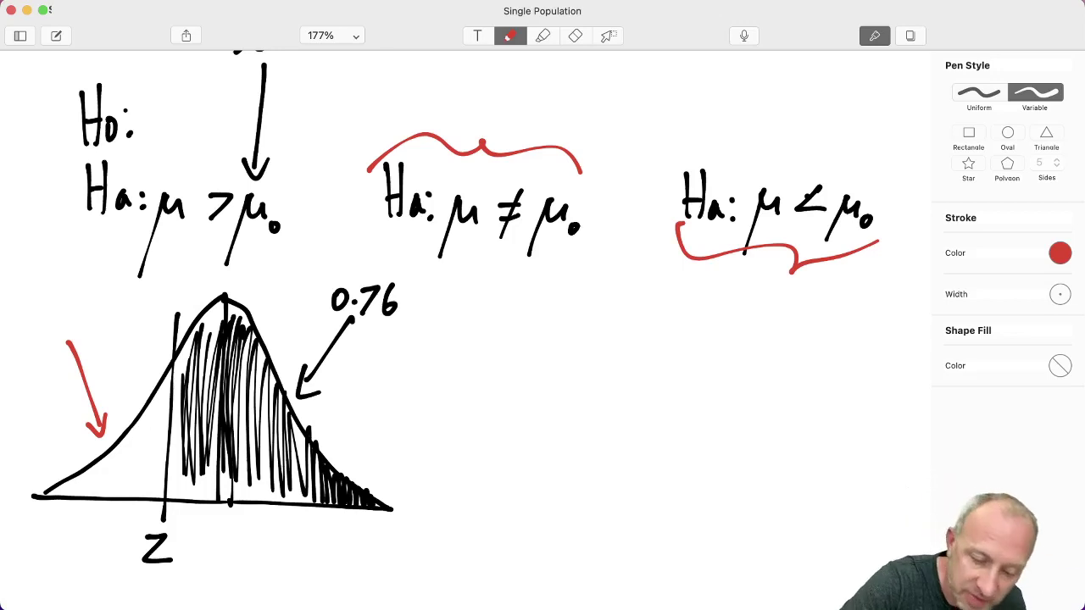
drag(329, 322, 396, 321)
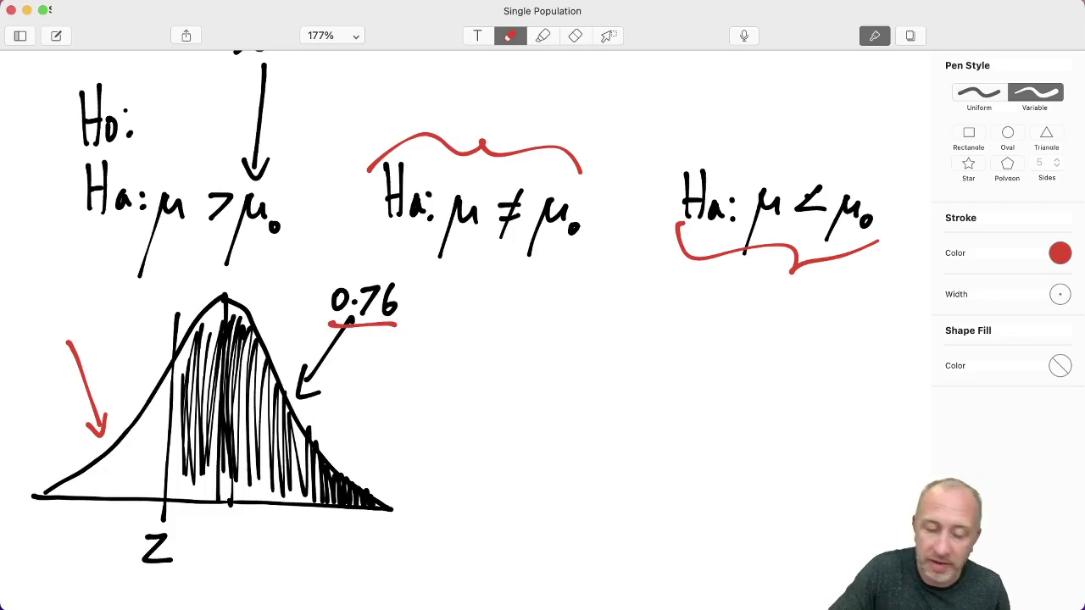
- Add a red line with a question mark at the left tail and an arrow under 0.76
drag(24, 369, 100, 313)
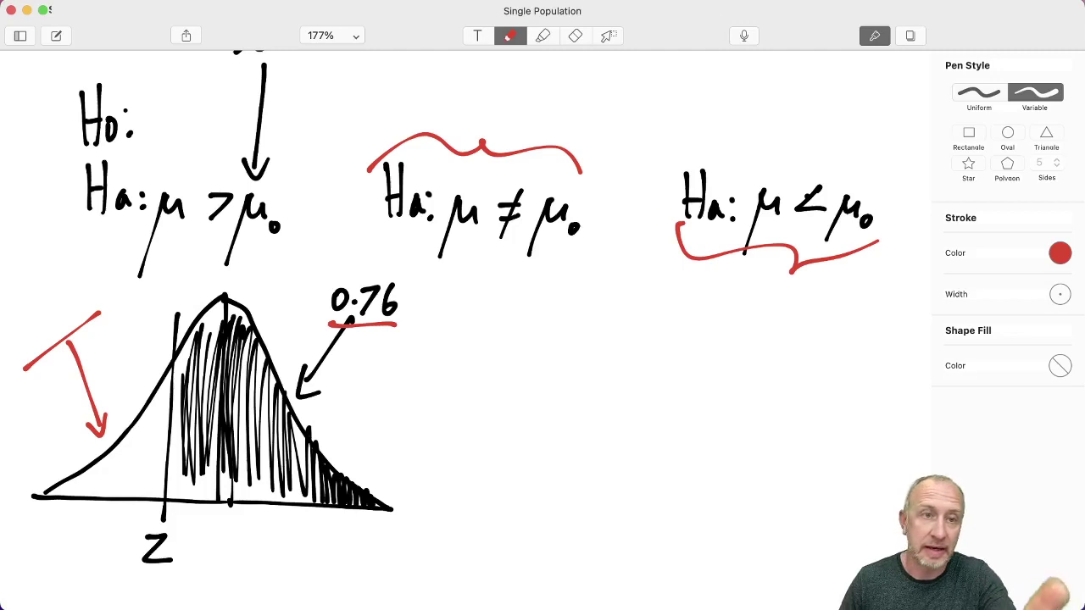
drag(41, 314, 51, 323)
click(57, 333)
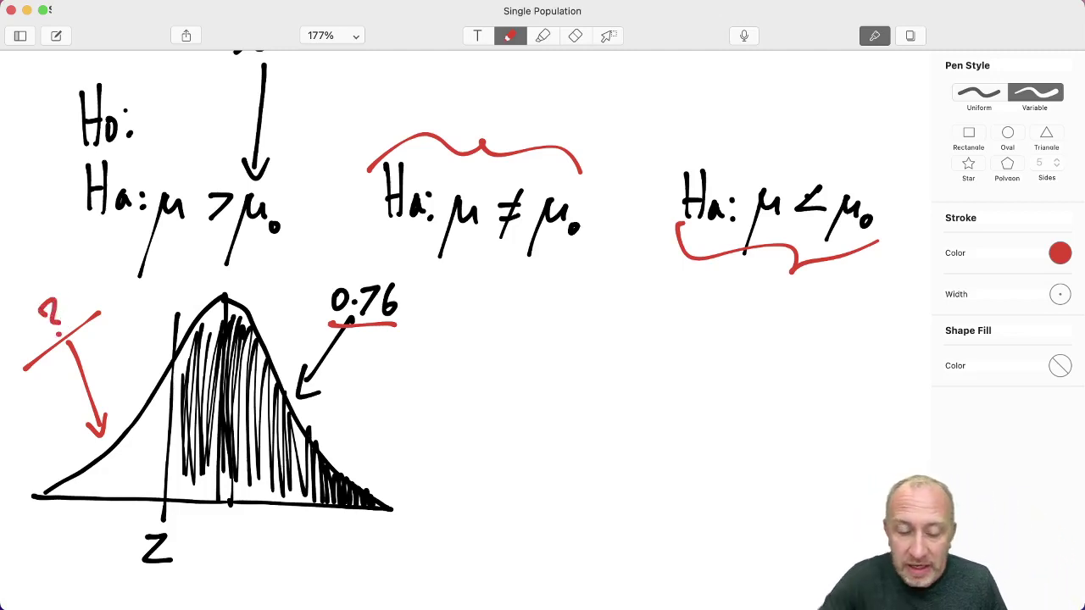
mouse_move(378, 333)
mouse_down()
mouse_move(387, 362)
mouse_move(394, 337)
mouse_up()
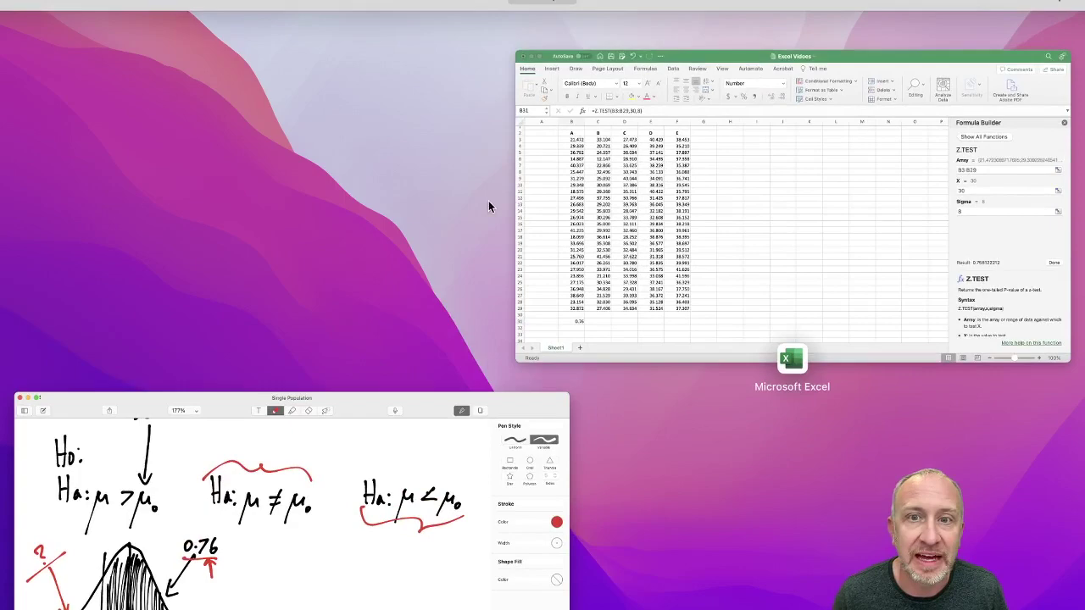
click(593, 210)
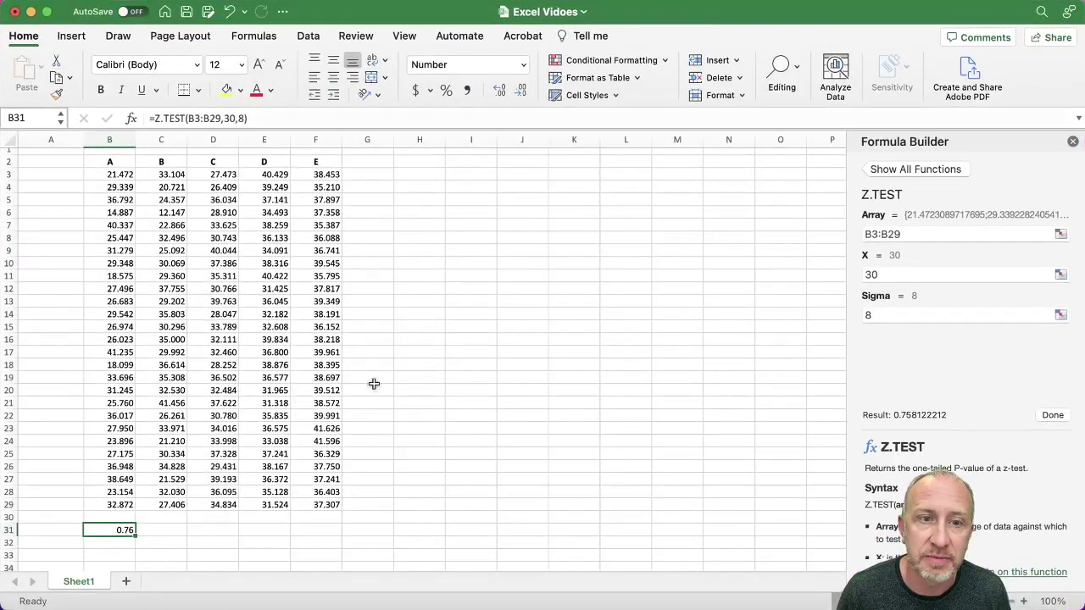
- Label A31 'Upper Tail' and A32 'Lower Tail'
click(53, 527)
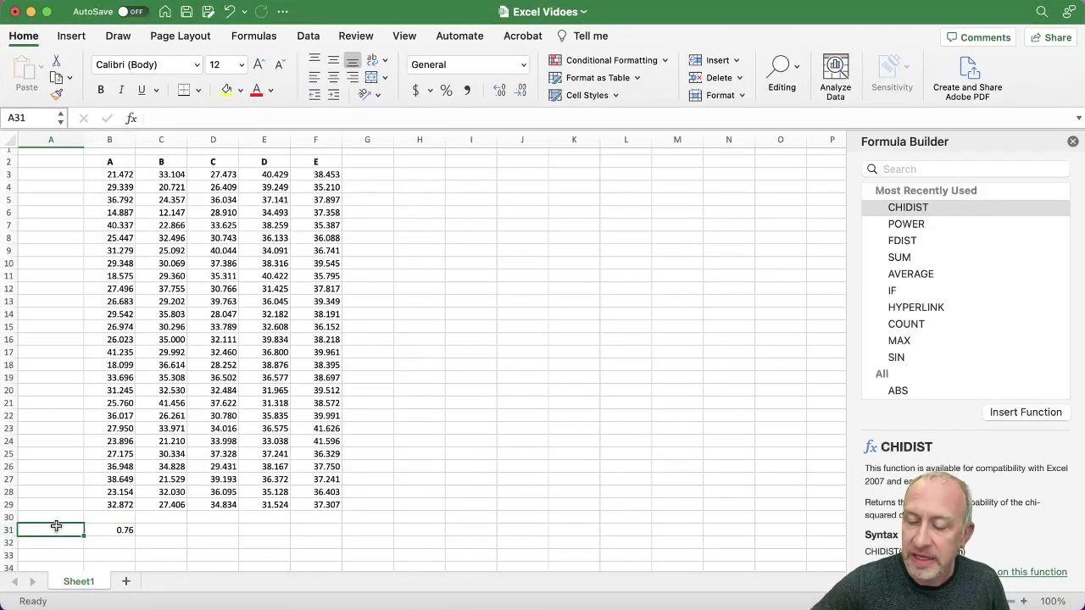
text(Uppe)
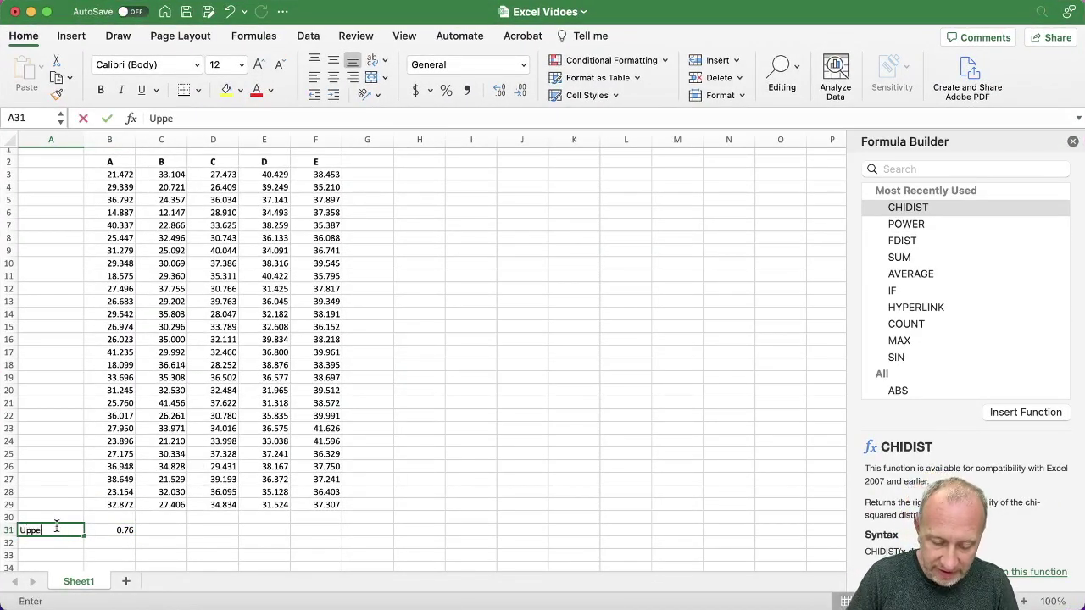
text(r Tail)
key(Return)
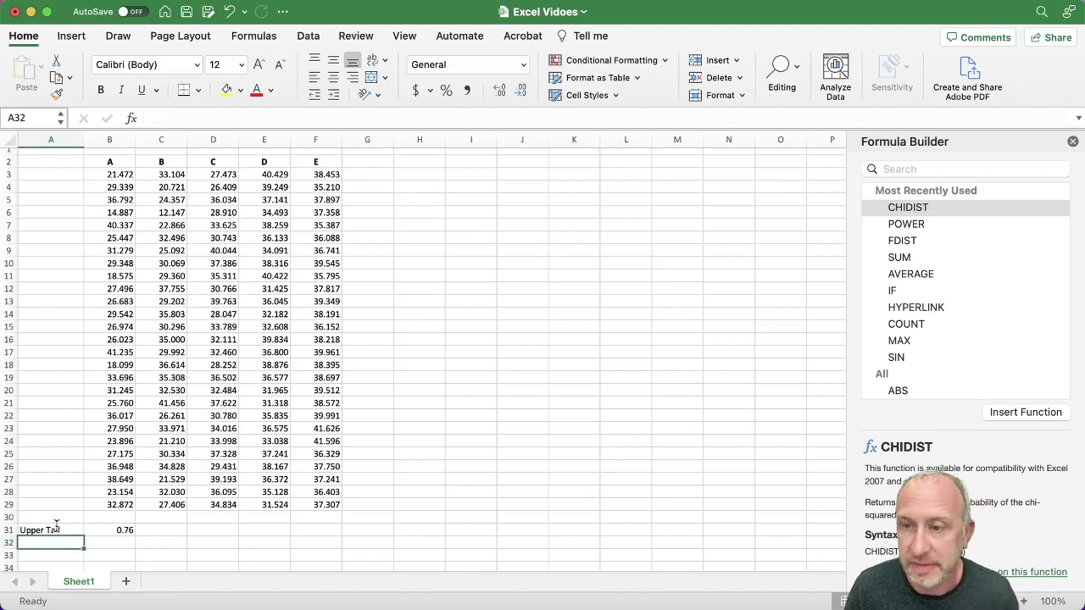
text(Lower )
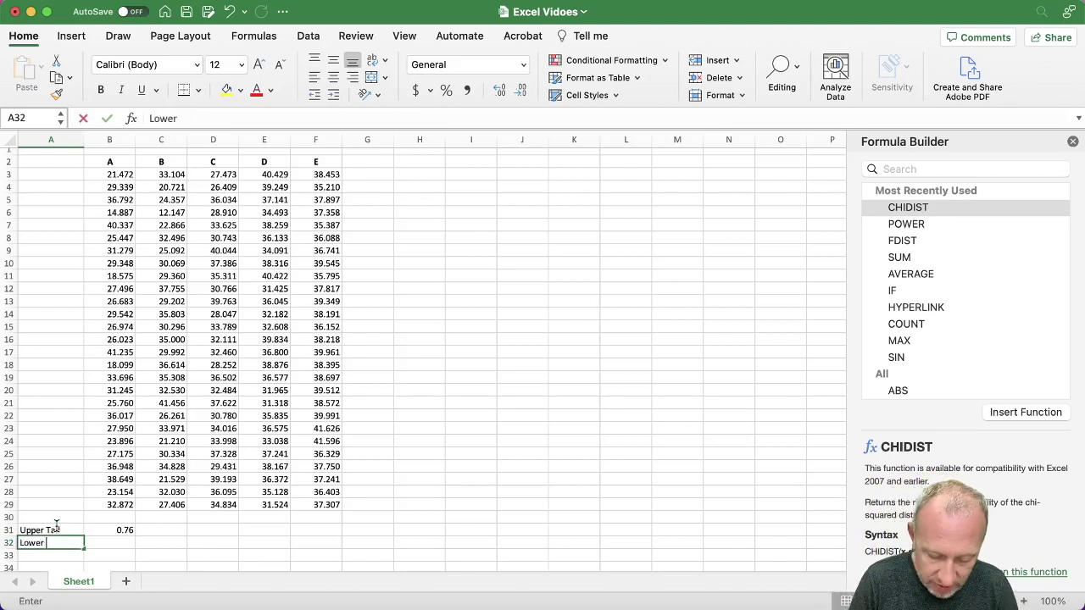
text(Tail)
key(Tab)
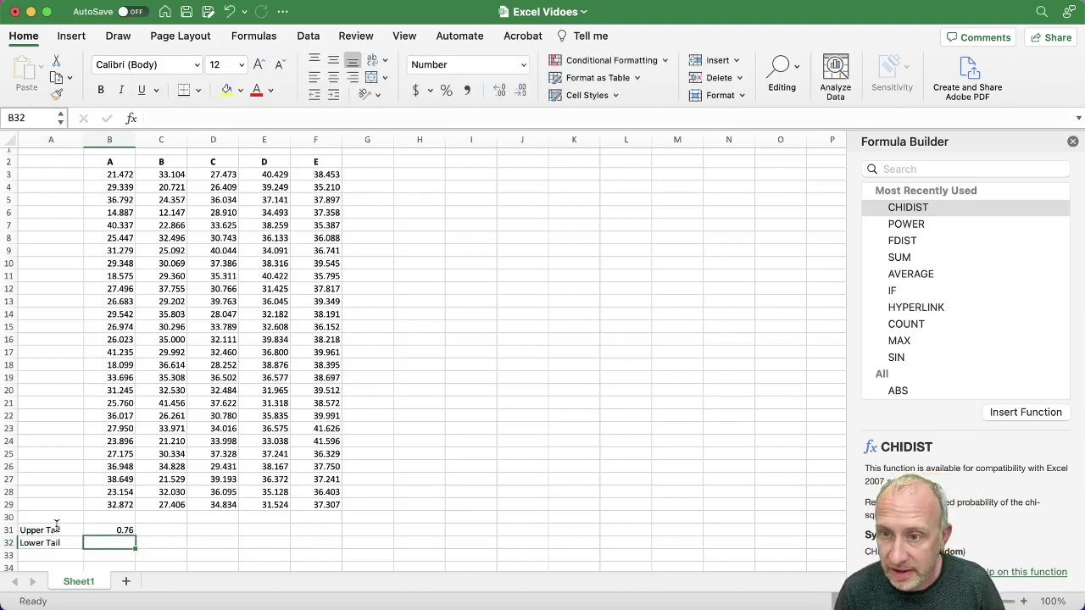
- Enter =1-B31 in B32 so the lower tail shows 0.24, then return to the notes
text(=)
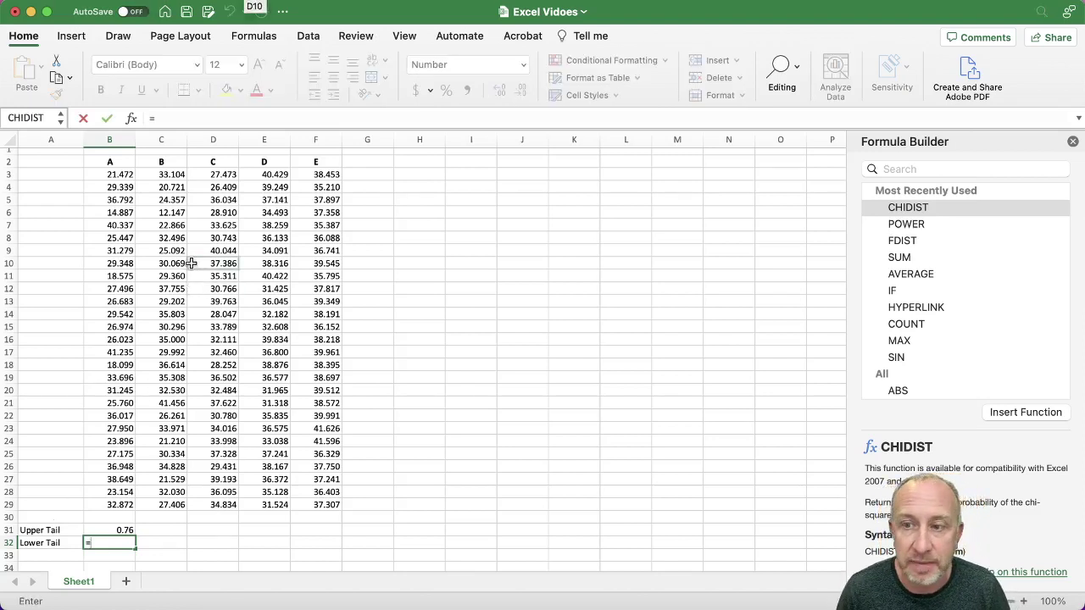
click(161, 118)
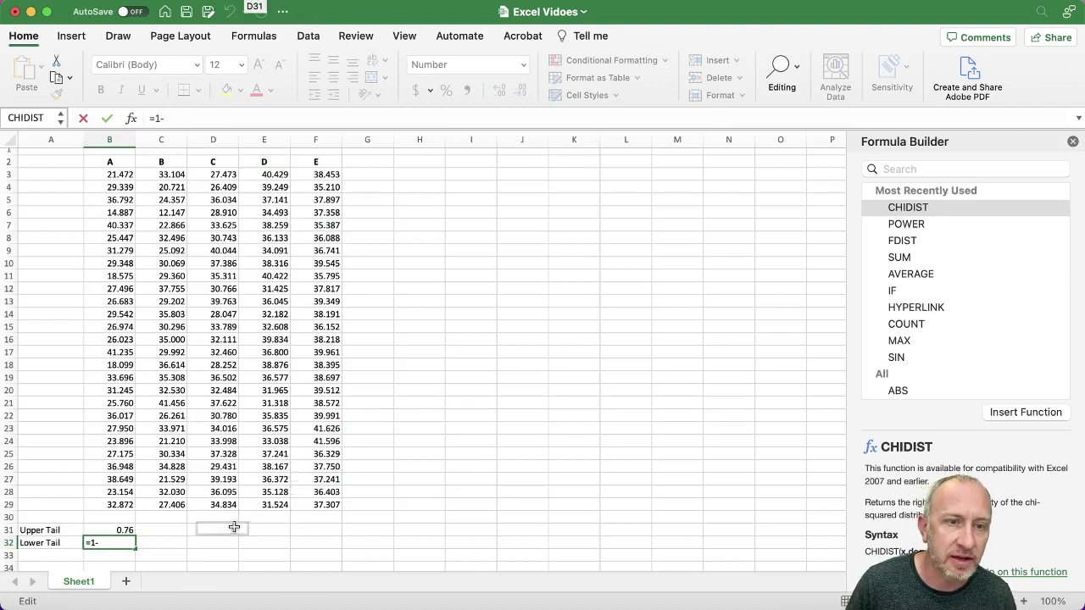
click(123, 530)
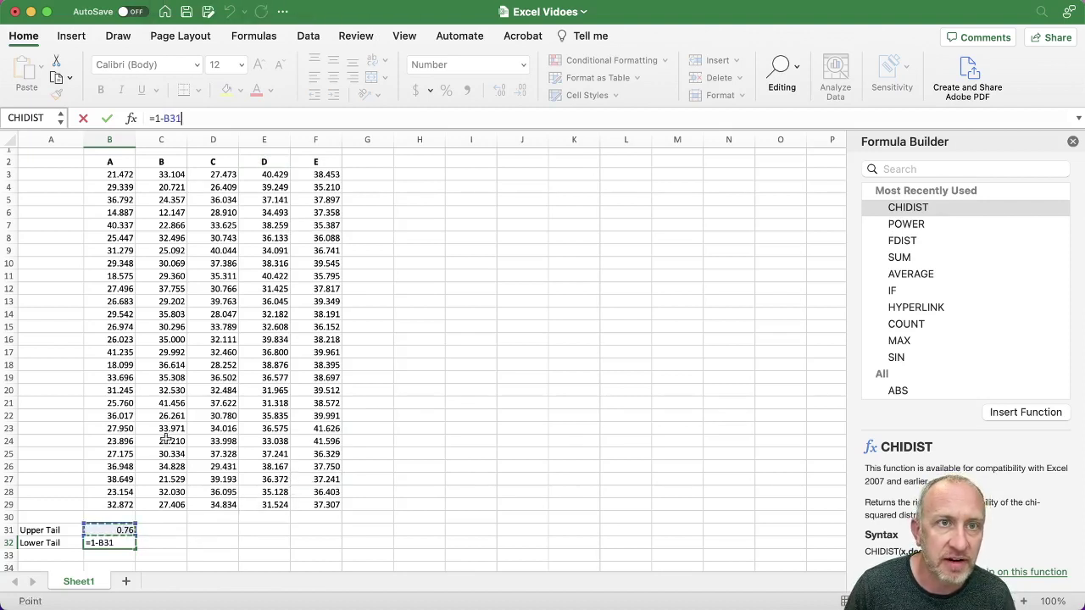
key(Return)
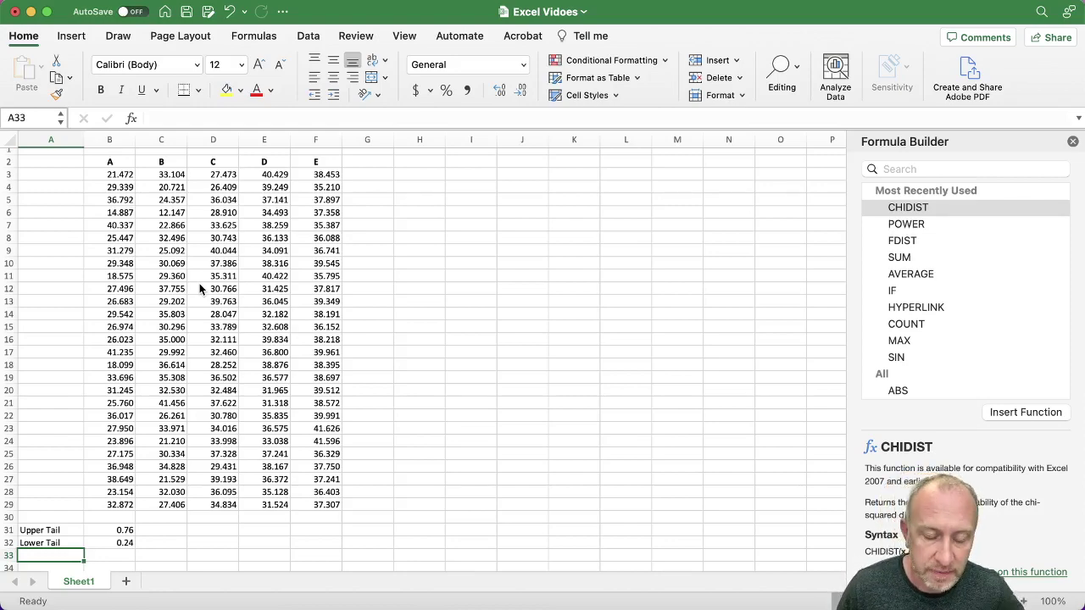
key(ctrl+Up)
click(260, 523)
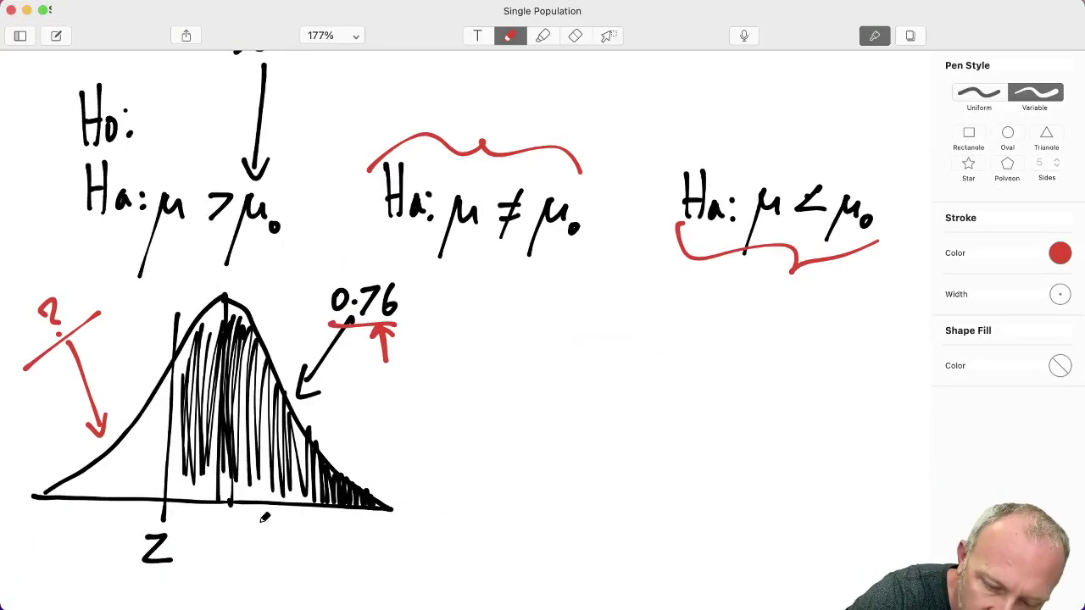
- Replace the red question mark on the left-tail line with the value 0.24
key(e)
mouse_move(51, 315)
mouse_down()
mouse_move(48, 294)
mouse_move(29, 343)
mouse_move(35, 327)
mouse_move(76, 333)
mouse_up()
click(510, 38)
click(45, 338)
drag(83, 288, 92, 309)
drag(93, 279, 91, 315)
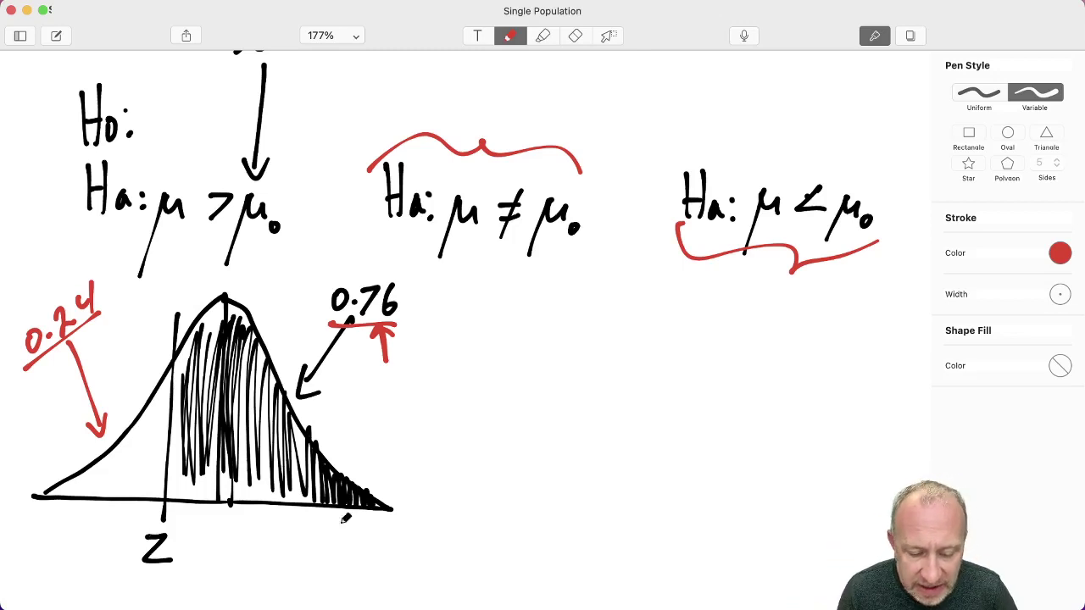
key(ctrl+Up)
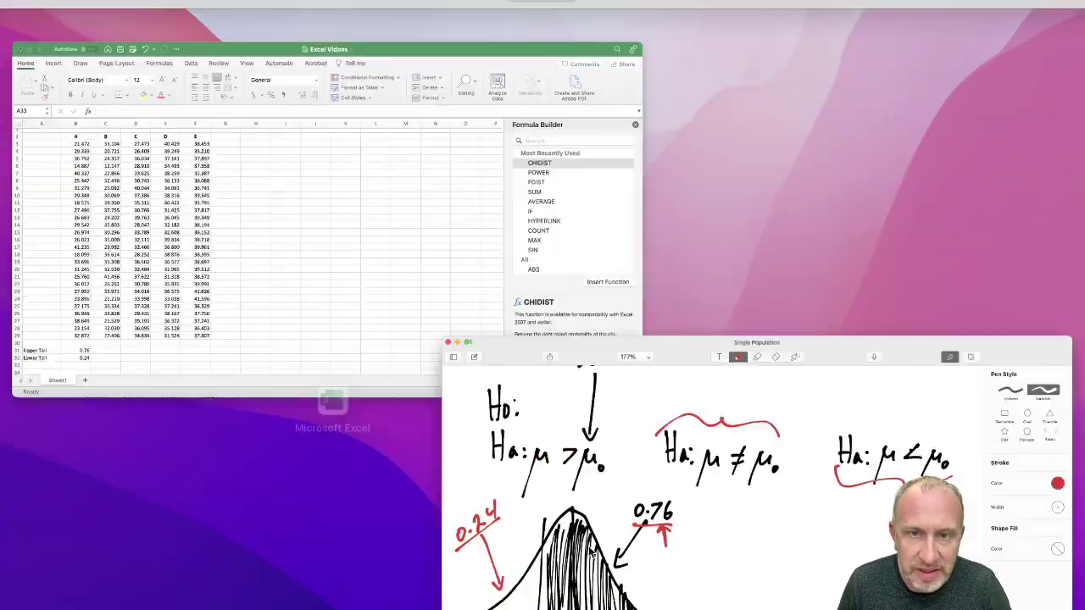
- Label A33 'two tail' and enter =2*B32 in B33
click(339, 198)
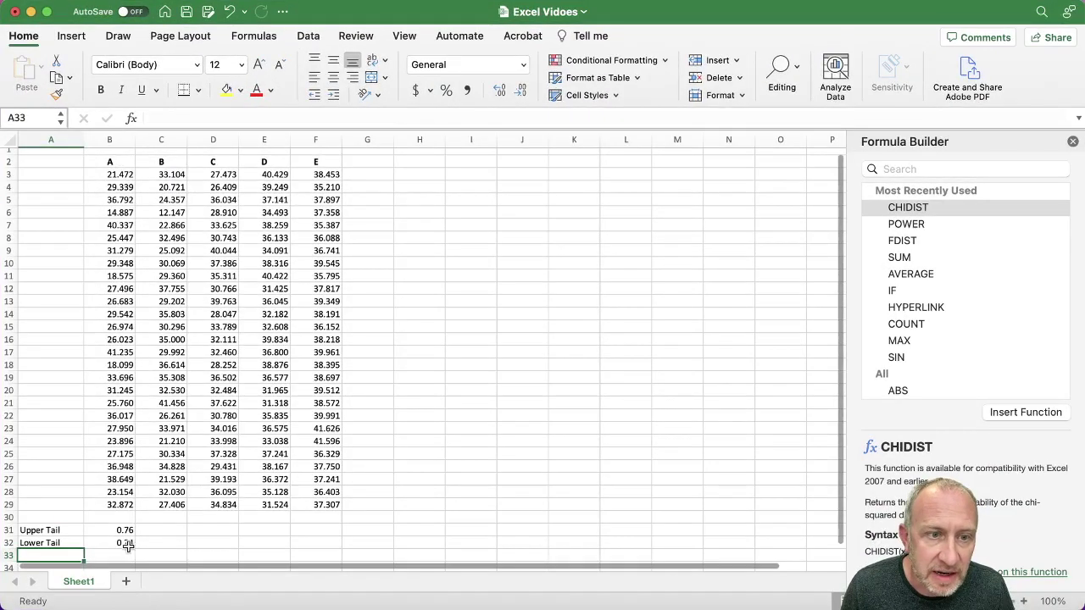
text(two tail)
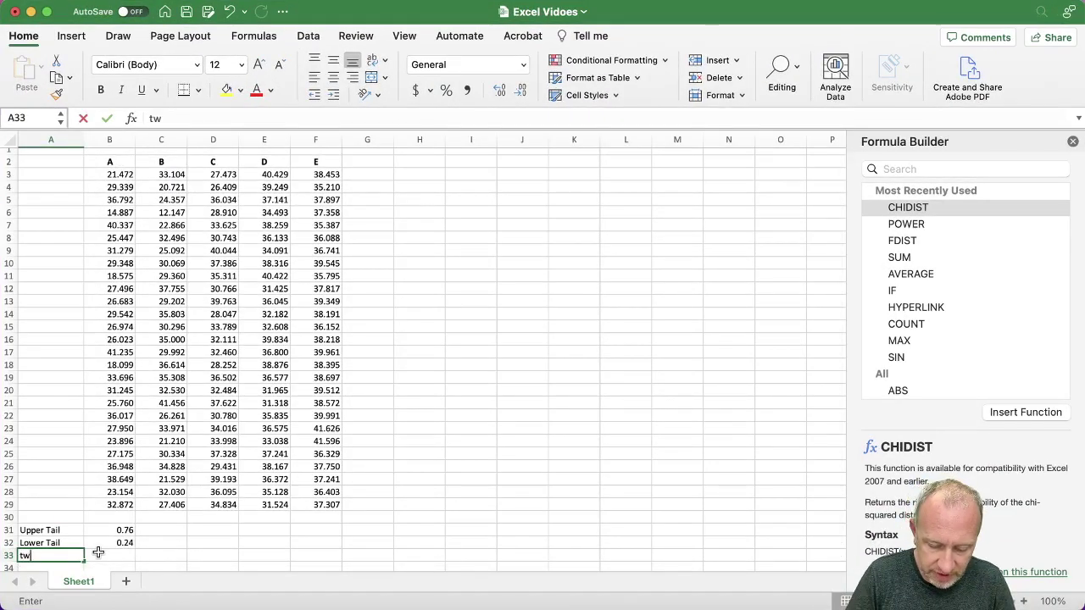
key(Tab)
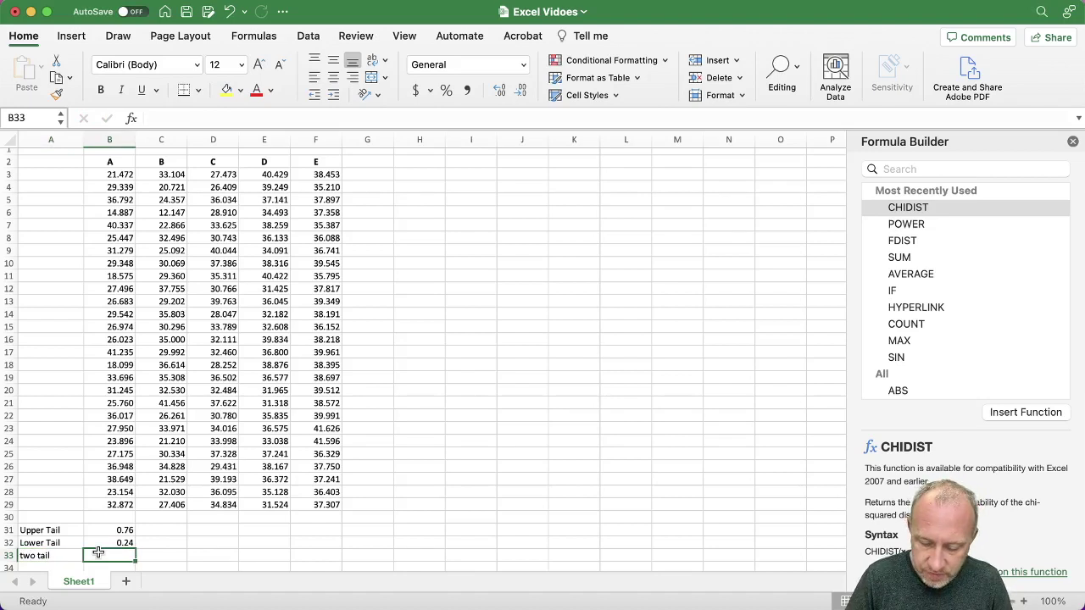
text(=)
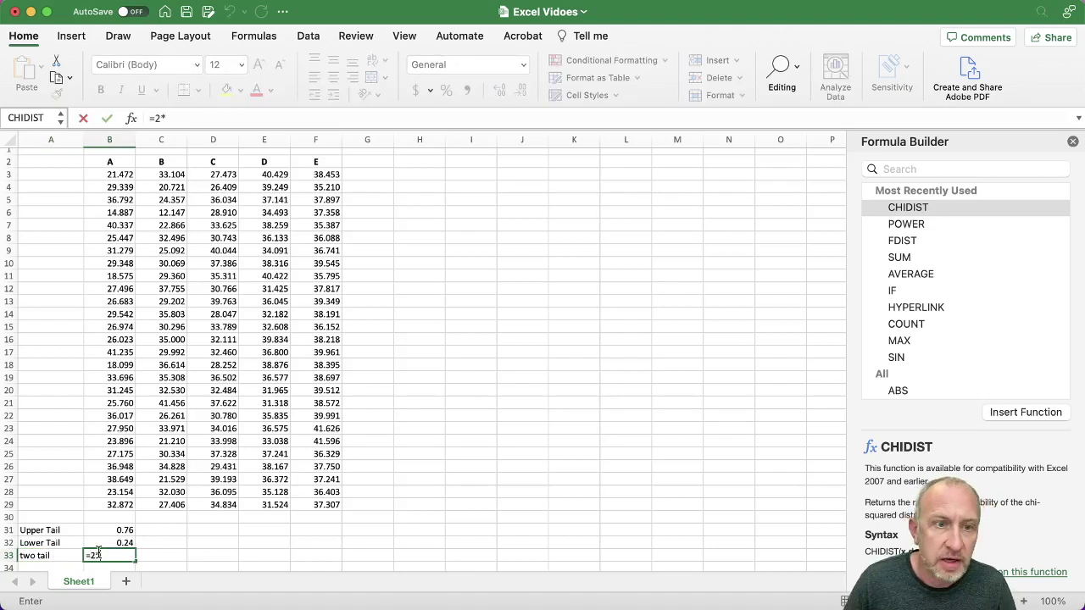
text(2*)
click(119, 542)
key(Return)
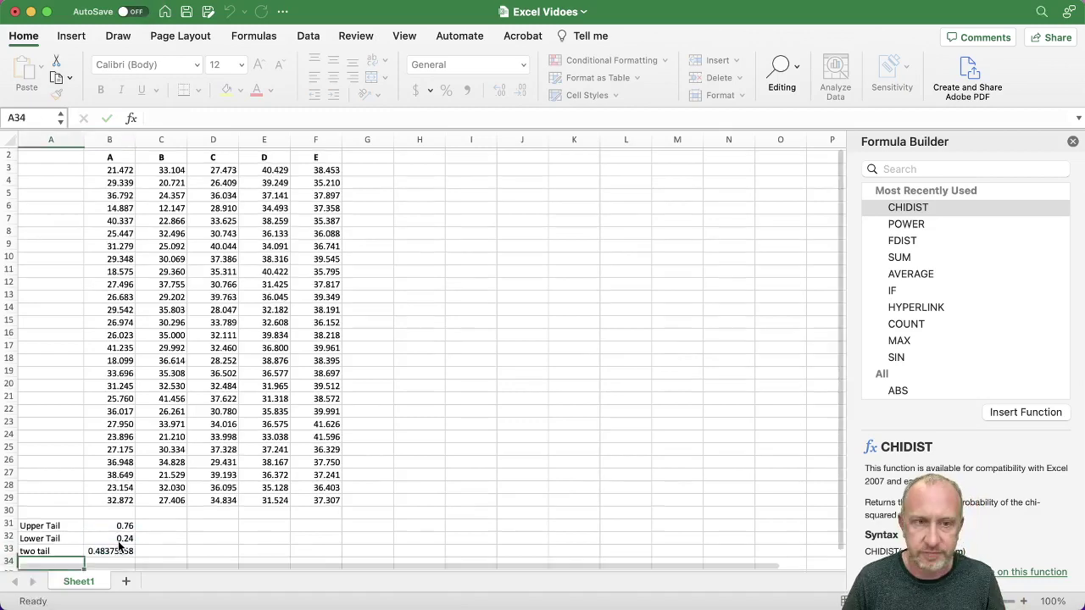
- Reduce B33's displayed decimals so it shows 0.48
click(108, 550)
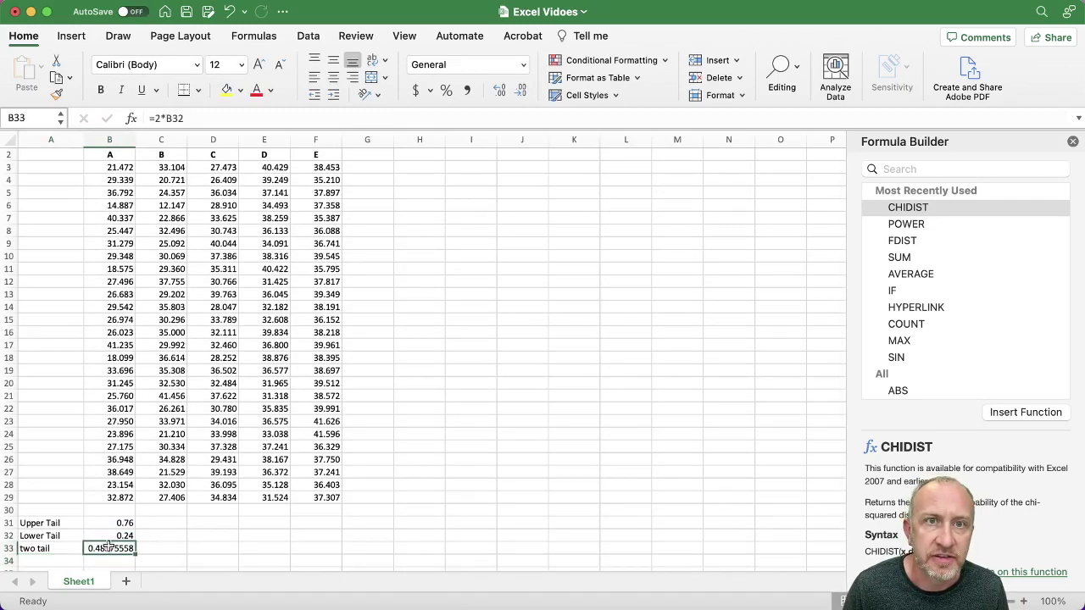
click(522, 91)
click(522, 91)
click(521, 91)
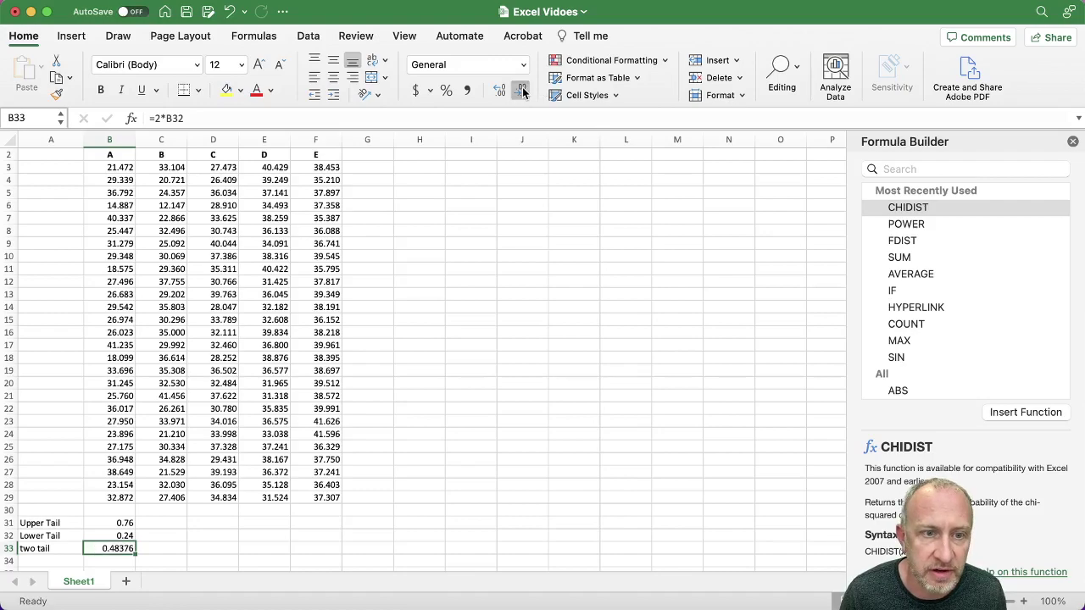
click(521, 91)
click(521, 91)
click(522, 91)
click(469, 323)
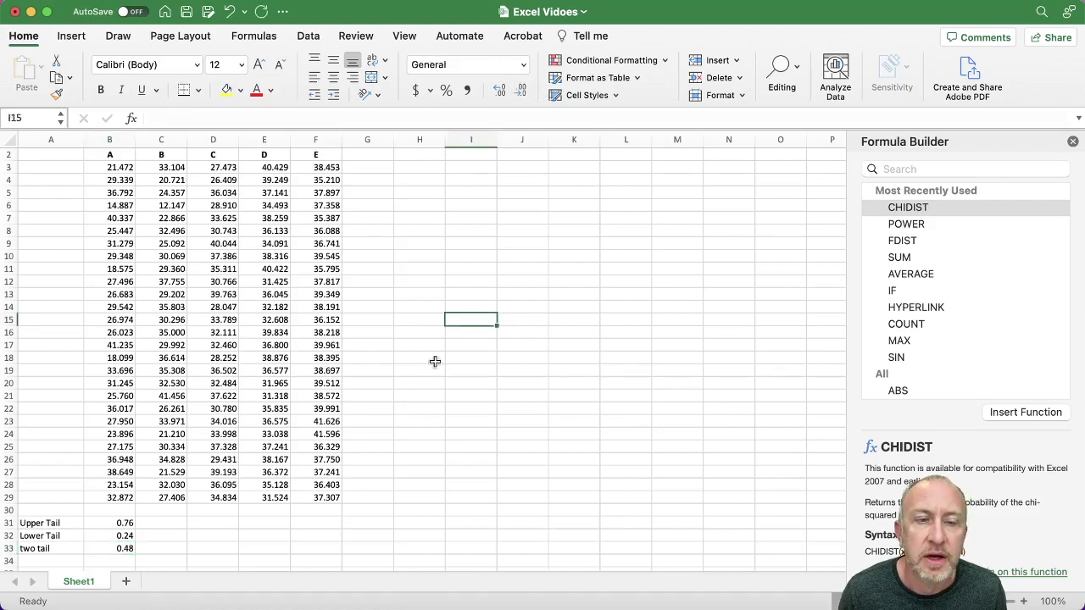
scroll(422, 354, down, 3)
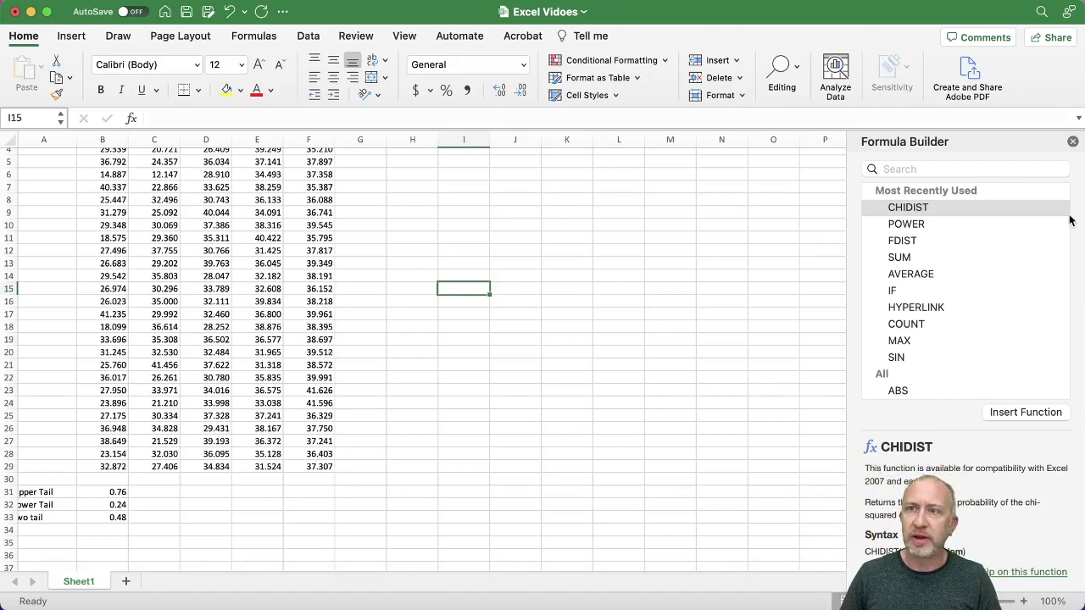
- Close the Formula Builder and fill the B31:B33 tail formulas right to column F
click(1073, 142)
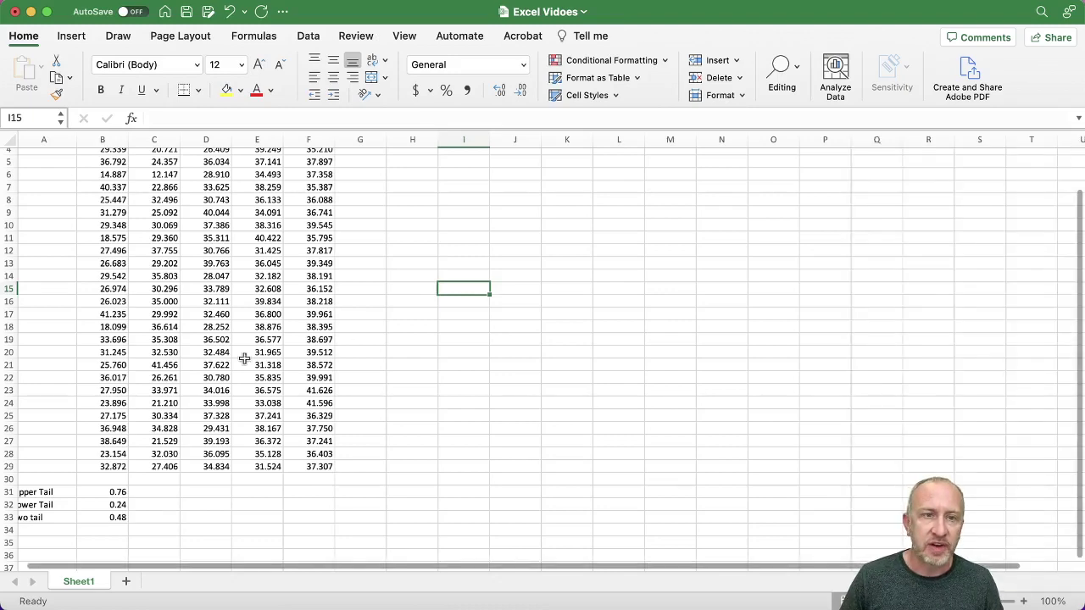
scroll(142, 253, up, 3)
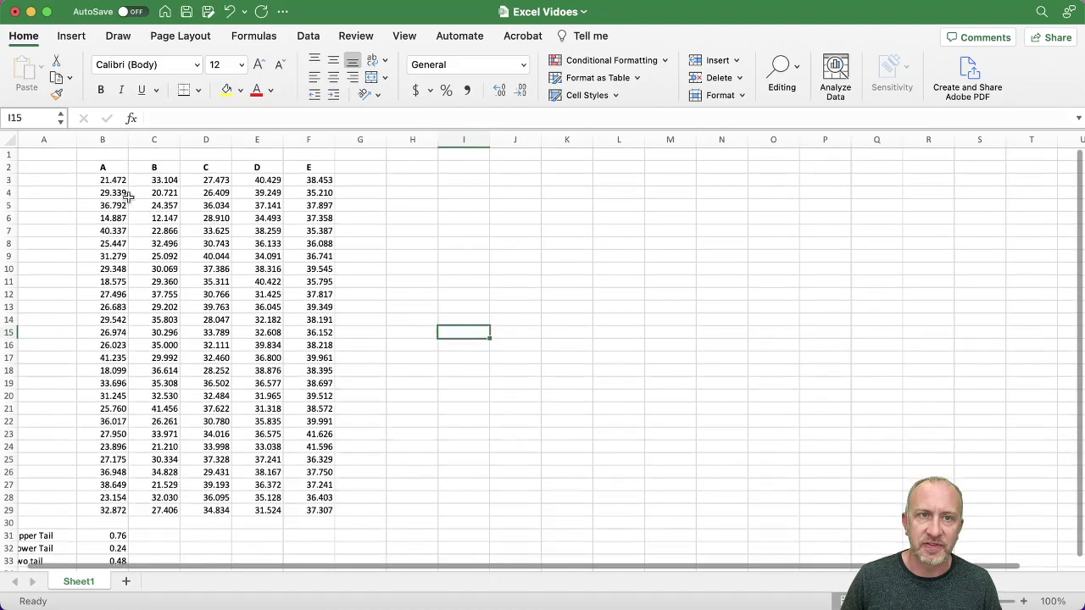
scroll(308, 193, down, 3)
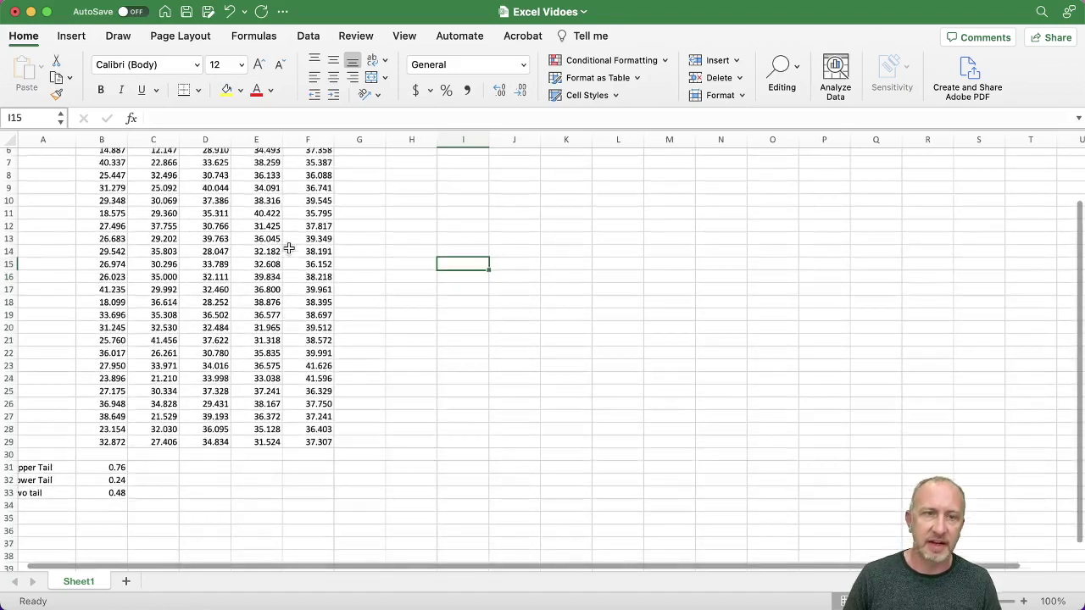
drag(118, 450, 117, 475)
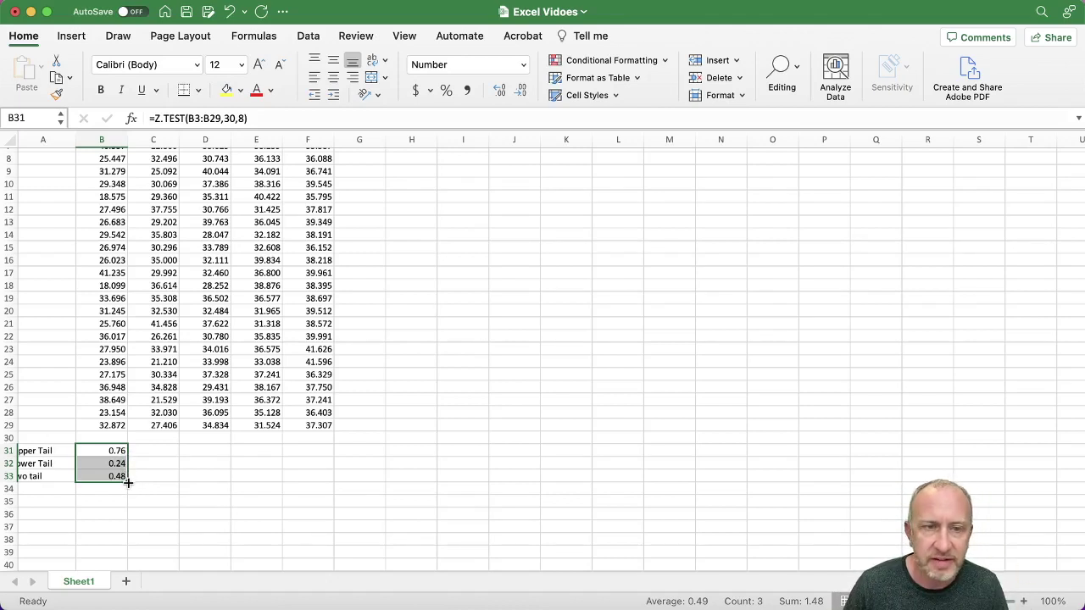
drag(128, 481, 310, 483)
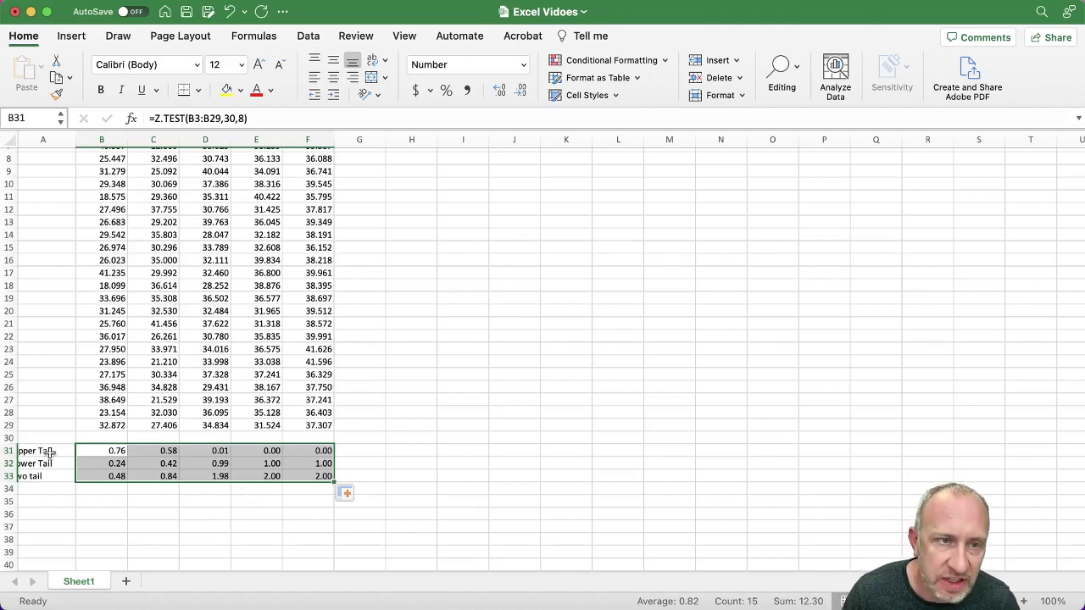
- Review the Upper Tail, Lower Tail and two tail rows across columns B to F
drag(47, 450, 312, 450)
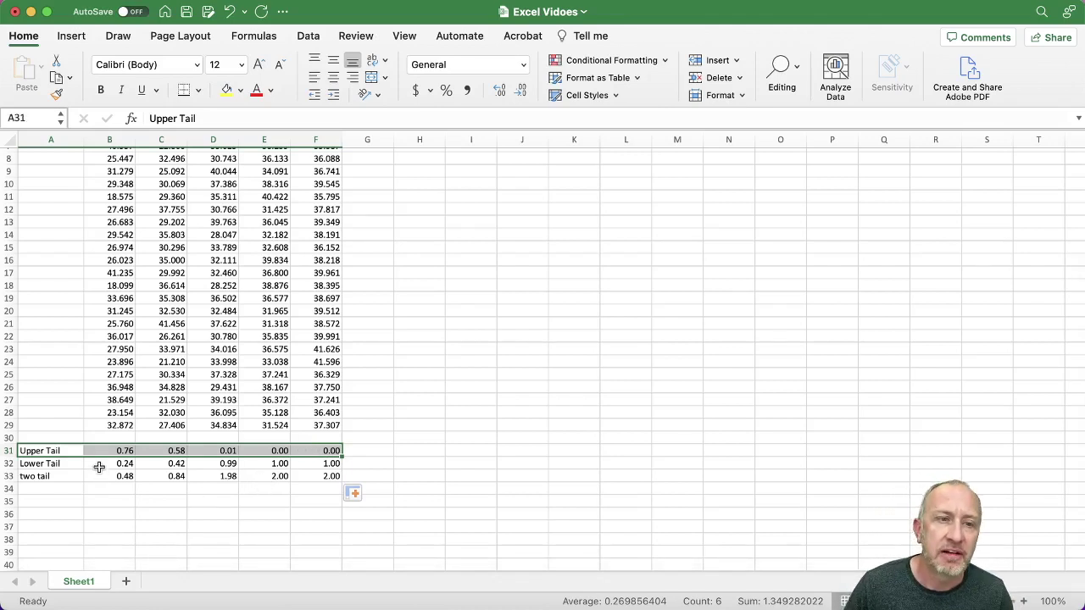
drag(99, 463, 306, 462)
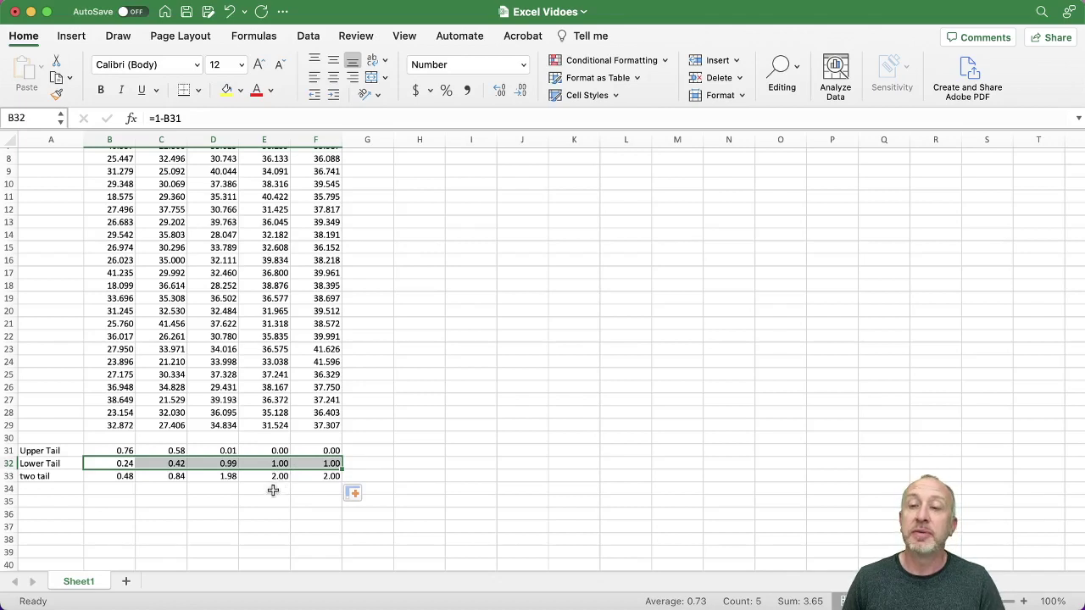
drag(106, 477, 309, 476)
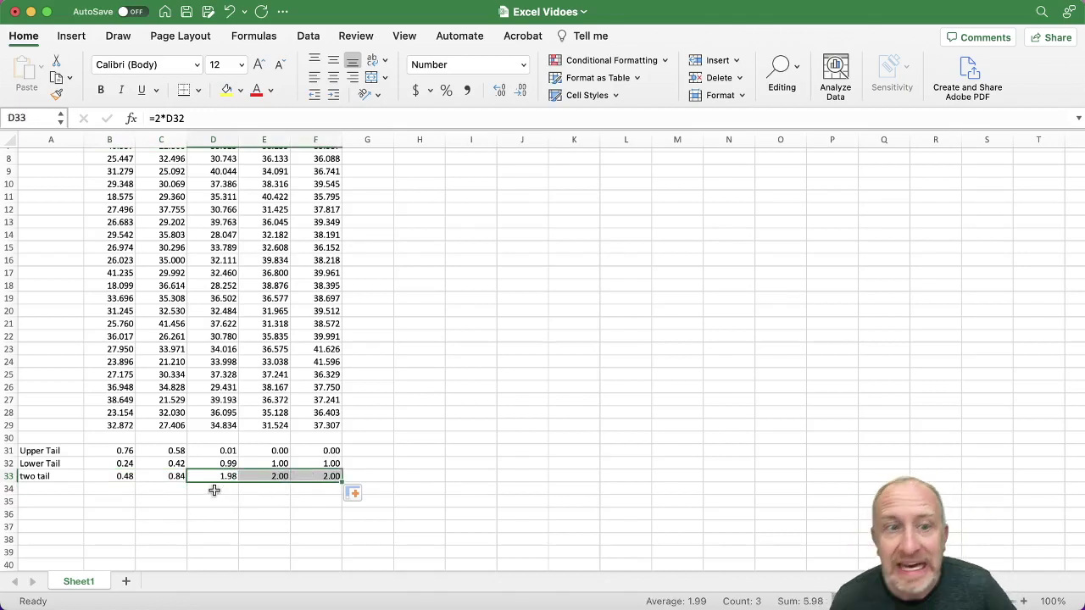
- Inspect the existing two tail formulas in B33, C33 and D33
click(127, 478)
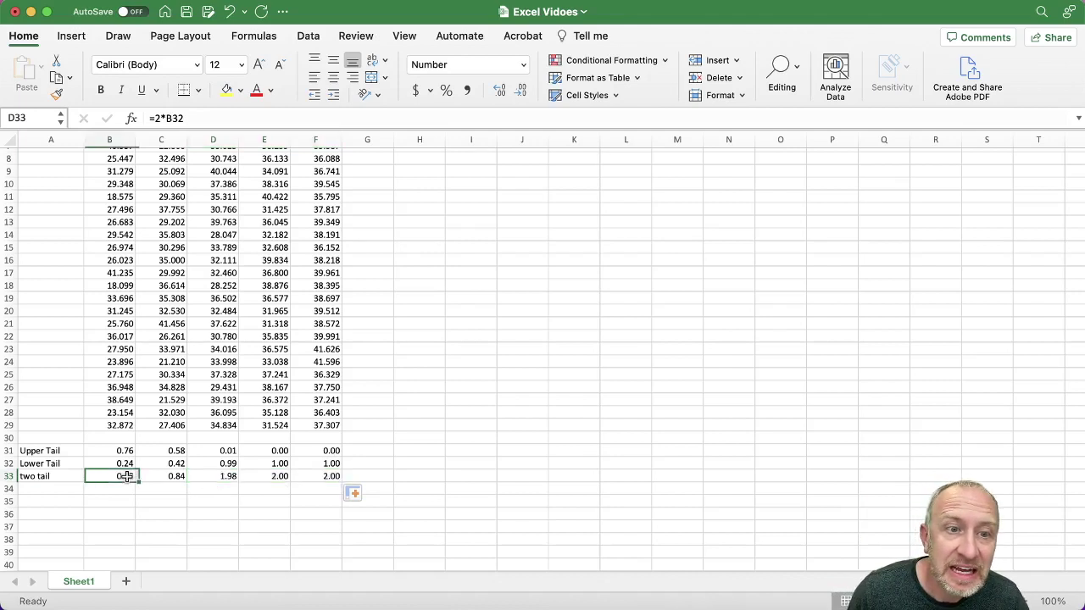
click(193, 118)
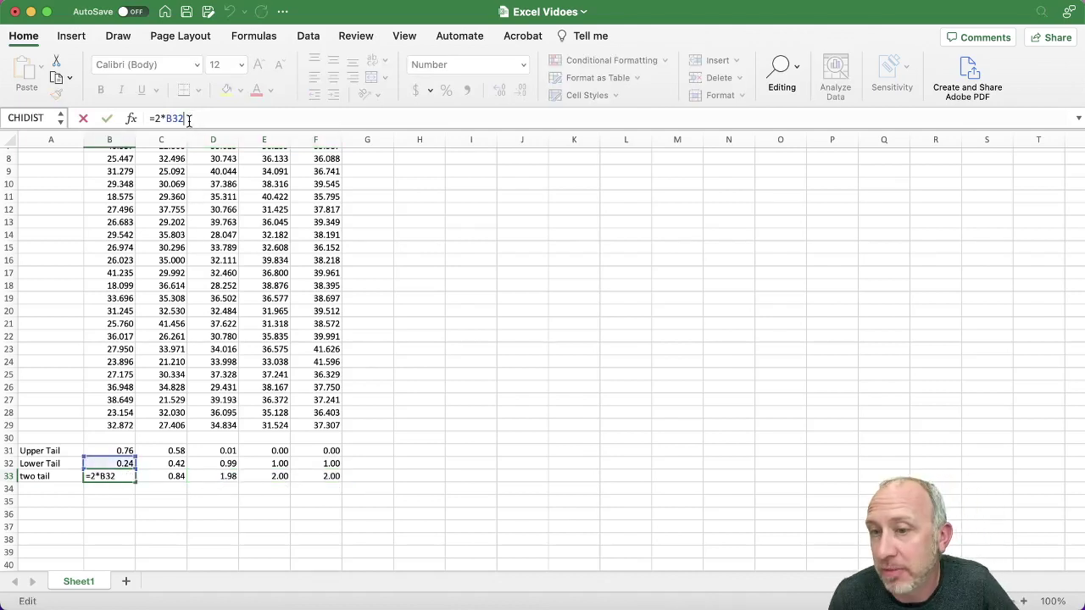
click(88, 492)
click(114, 477)
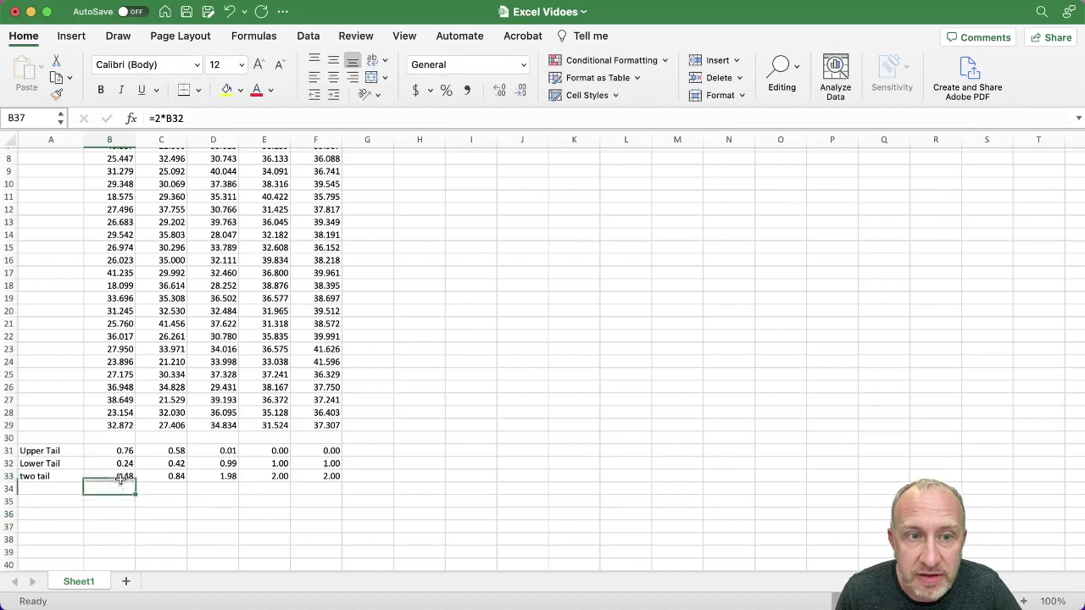
click(176, 478)
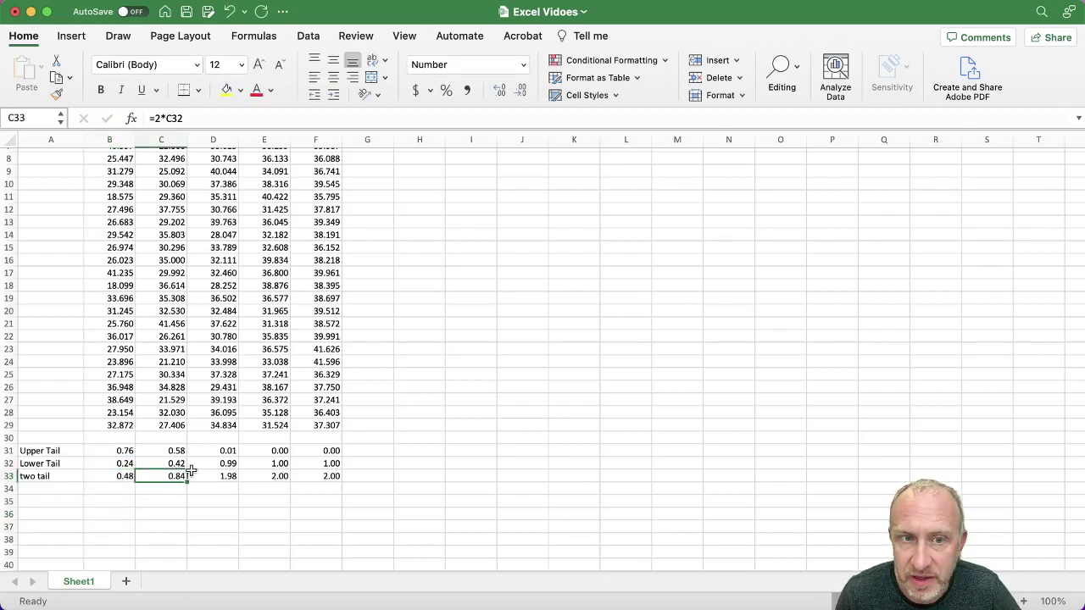
click(223, 477)
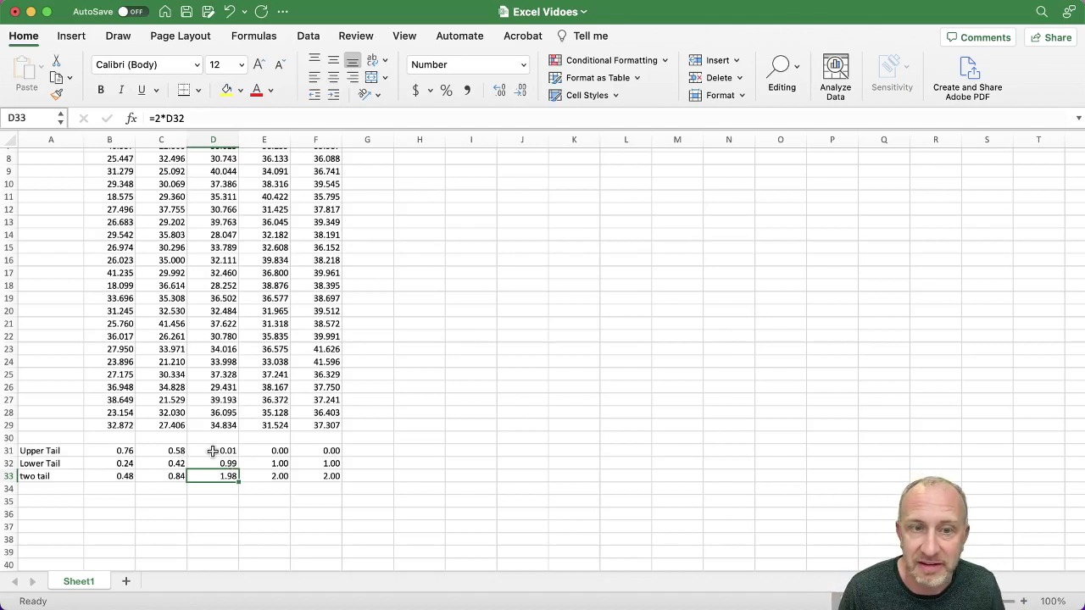
click(122, 476)
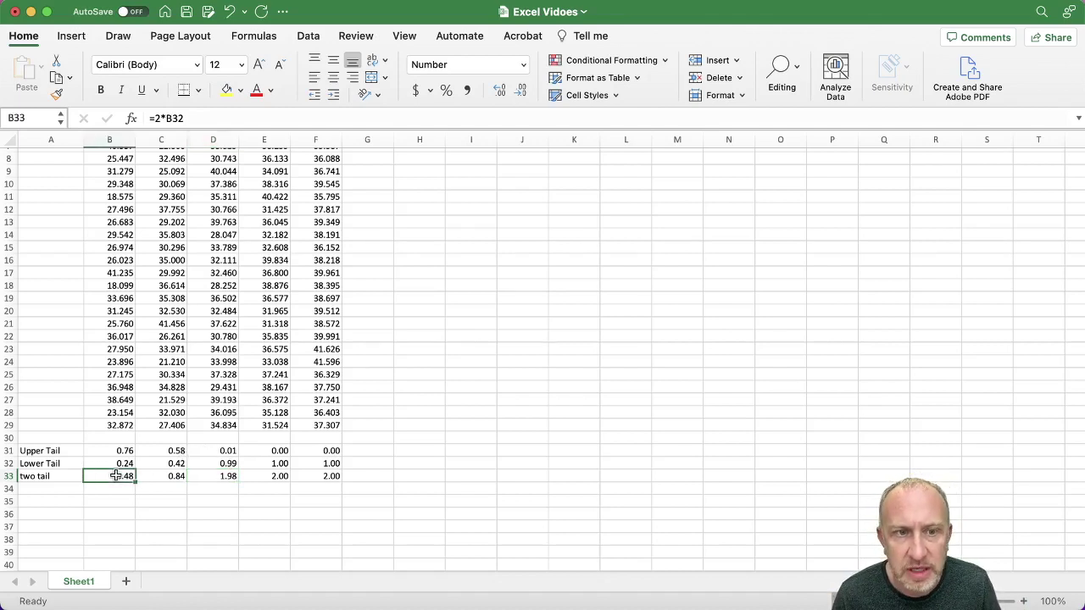
- Rewrite B33 as =2*MIN(B31:B32) and fill it across to F33
click(187, 118)
drag(186, 118, 165, 118)
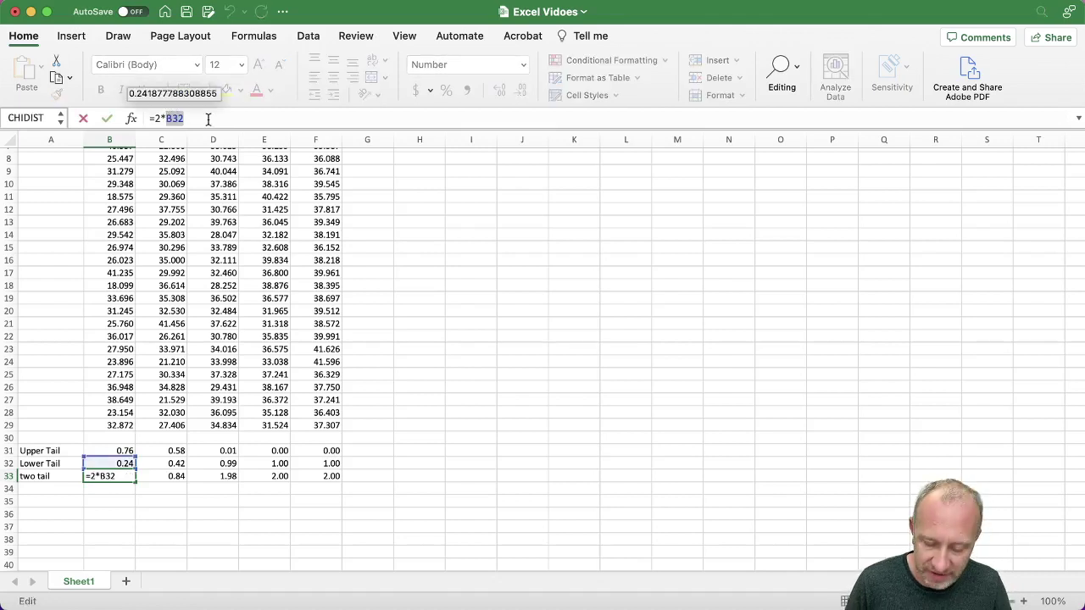
text(mi)
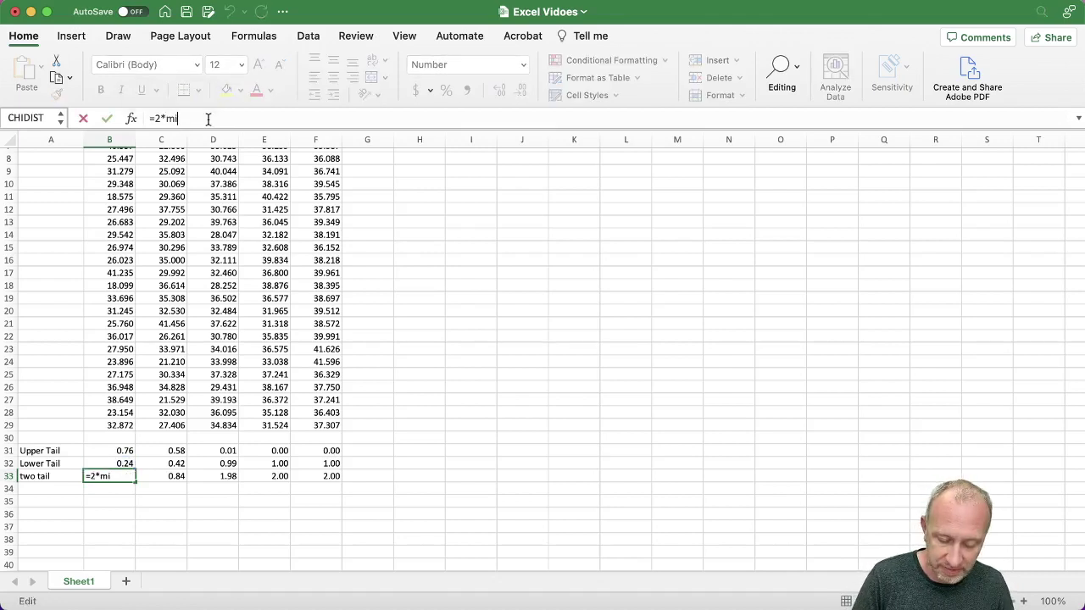
text(n()
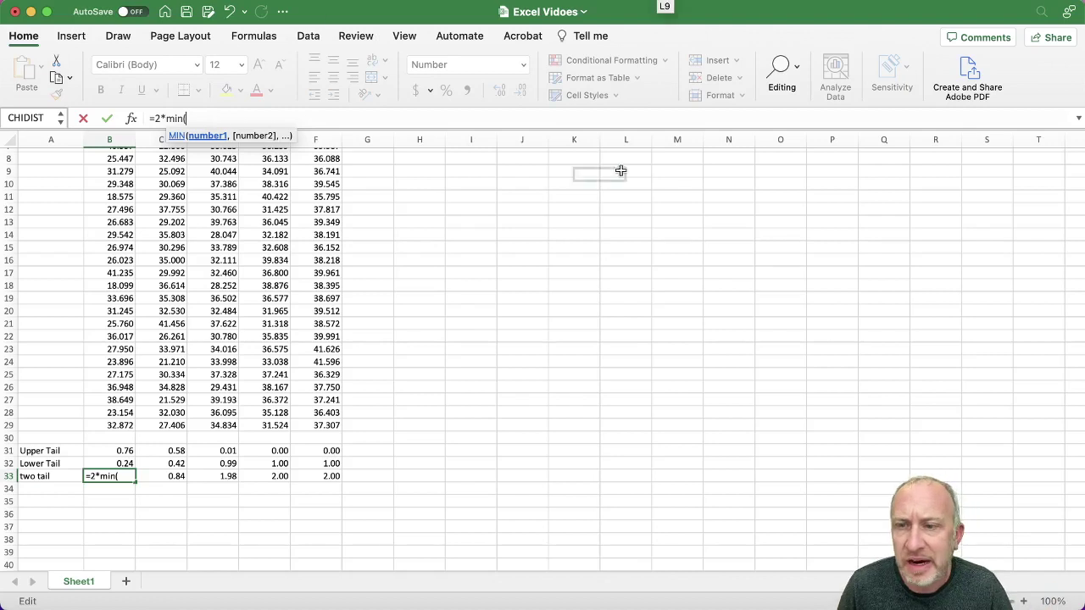
drag(105, 450, 105, 461)
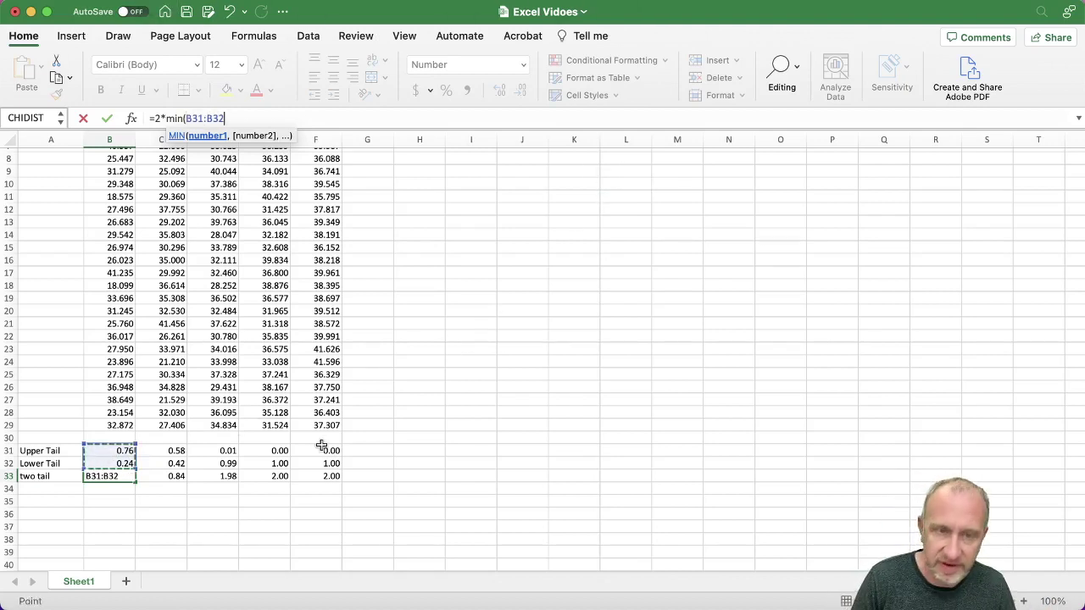
text())
key(Return)
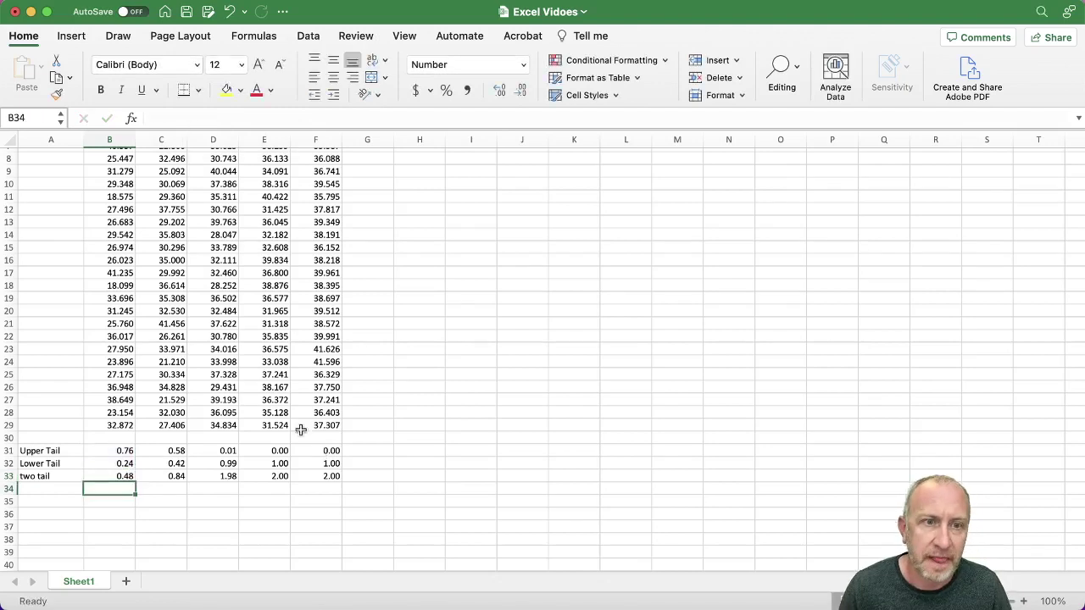
click(123, 475)
drag(135, 482, 327, 481)
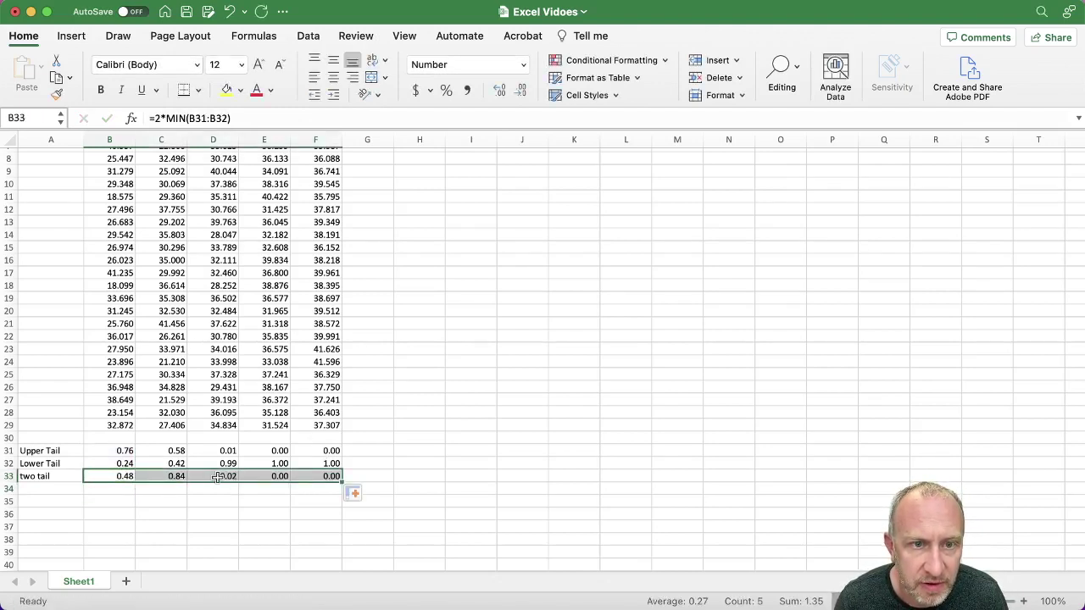
drag(220, 476, 316, 477)
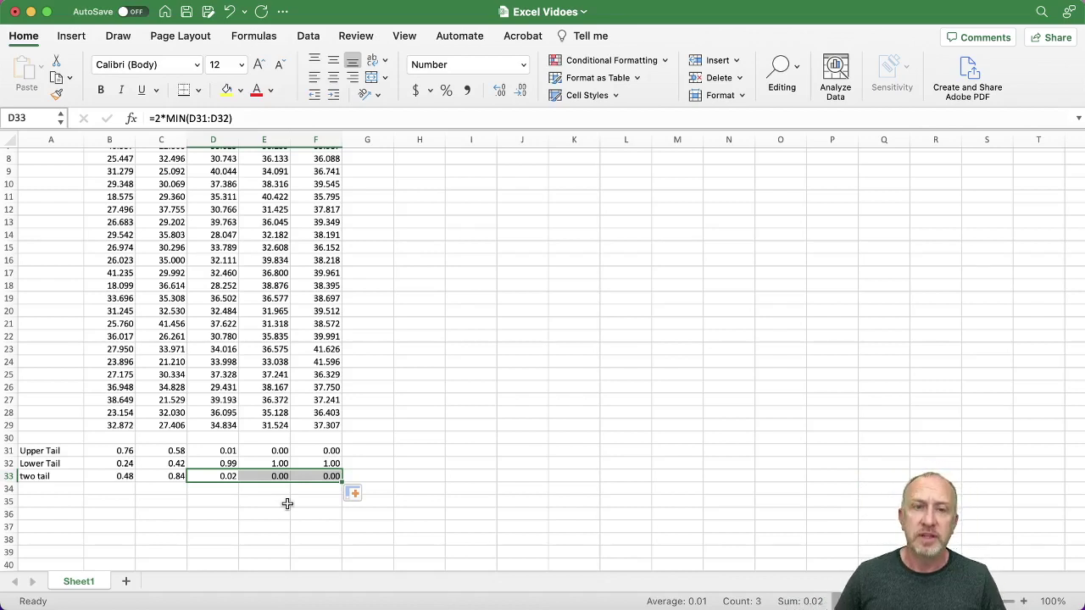
- Delete the contents of A32:F33, removing the Lower Tail and two tail rows
click(51, 415)
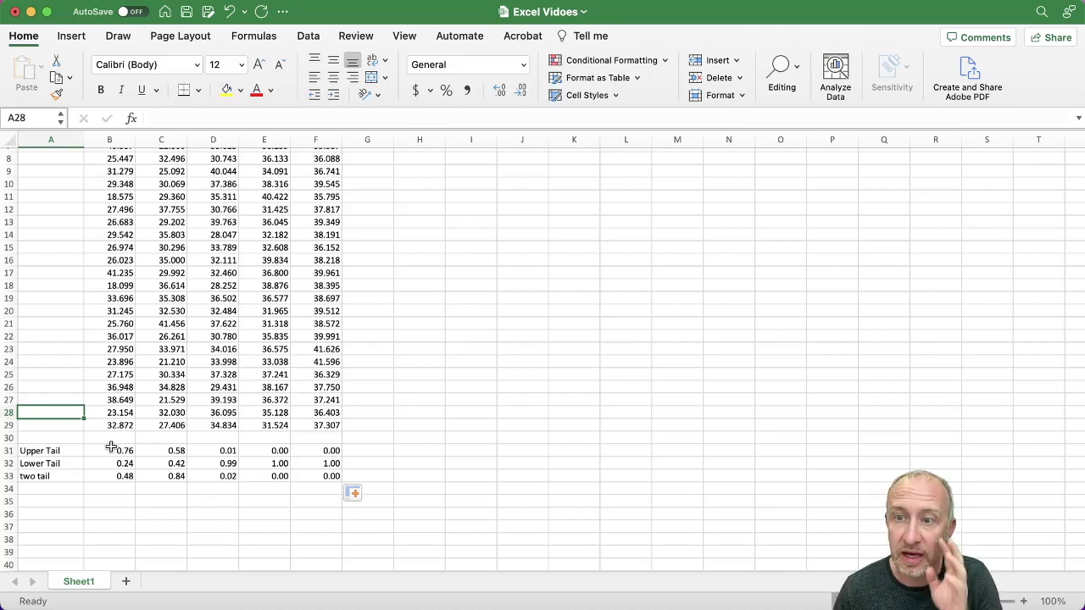
drag(56, 463, 299, 477)
key(Delete)
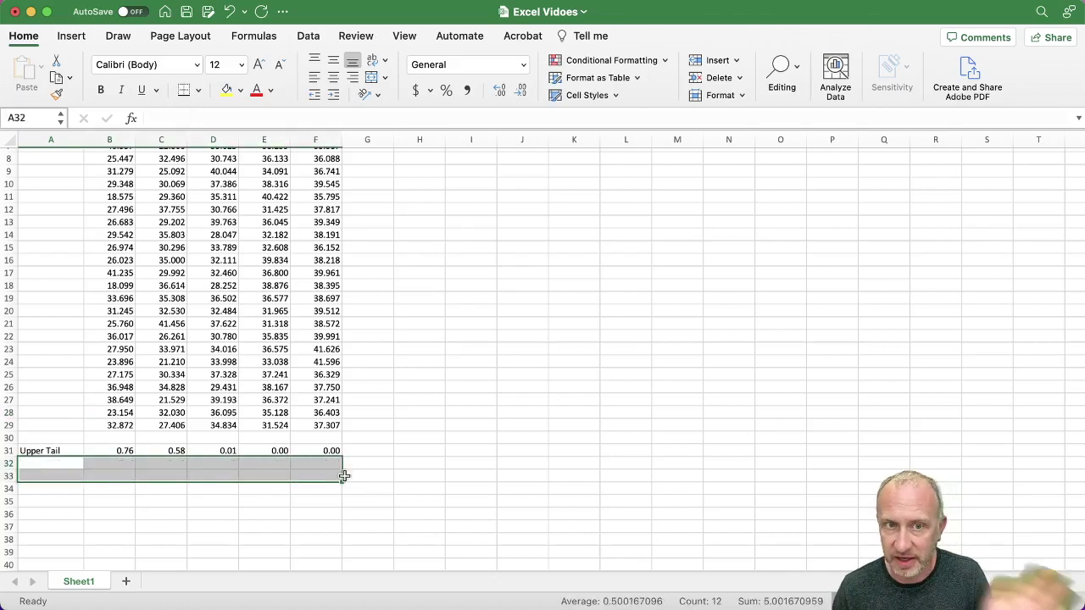
click(345, 476)
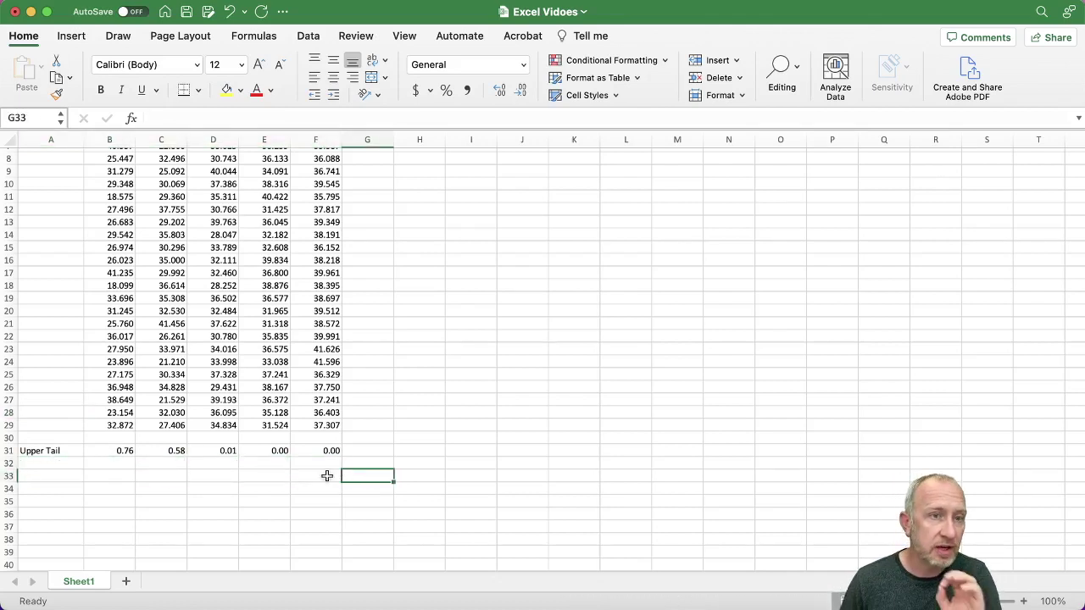
- Undo the deletion to restore the Lower Tail and two tail rows
drag(121, 451, 323, 457)
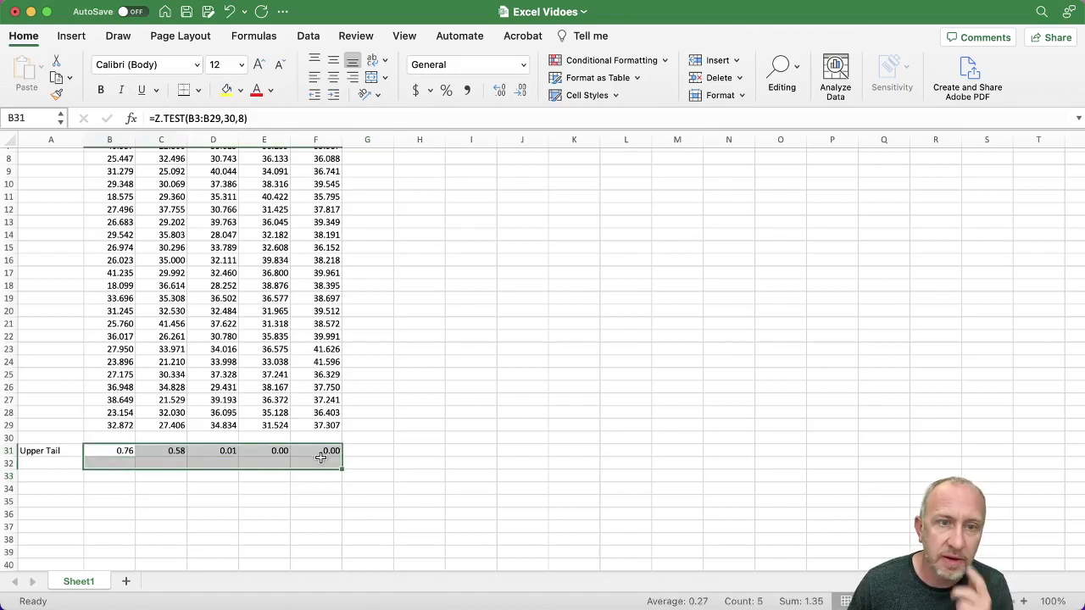
click(301, 487)
key(super+z)
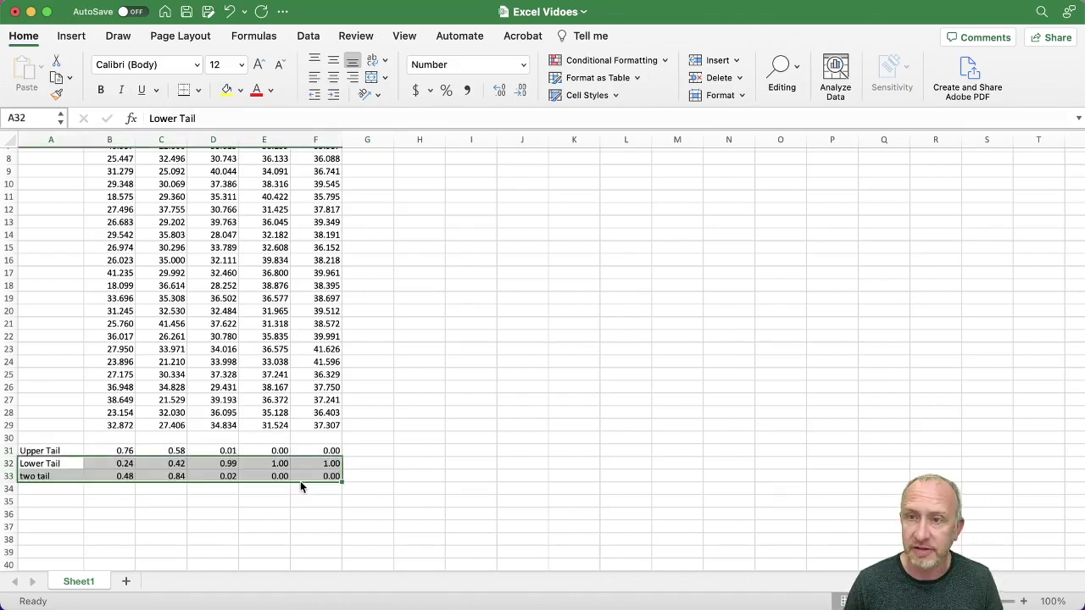
click(297, 488)
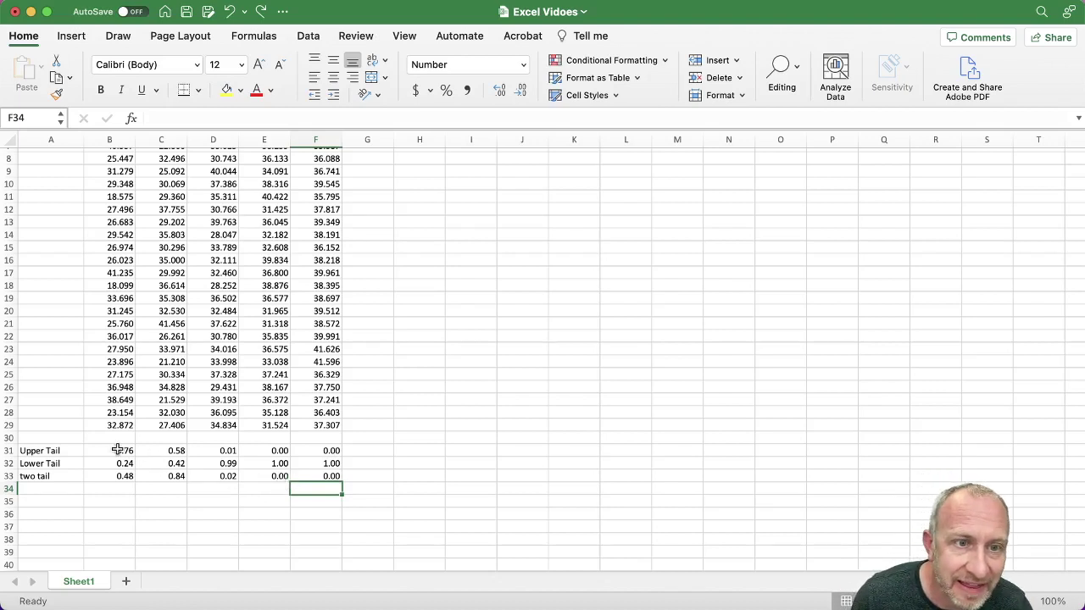
- Compare the Upper Tail, Lower Tail and two tail values across columns B to F
drag(122, 450, 306, 451)
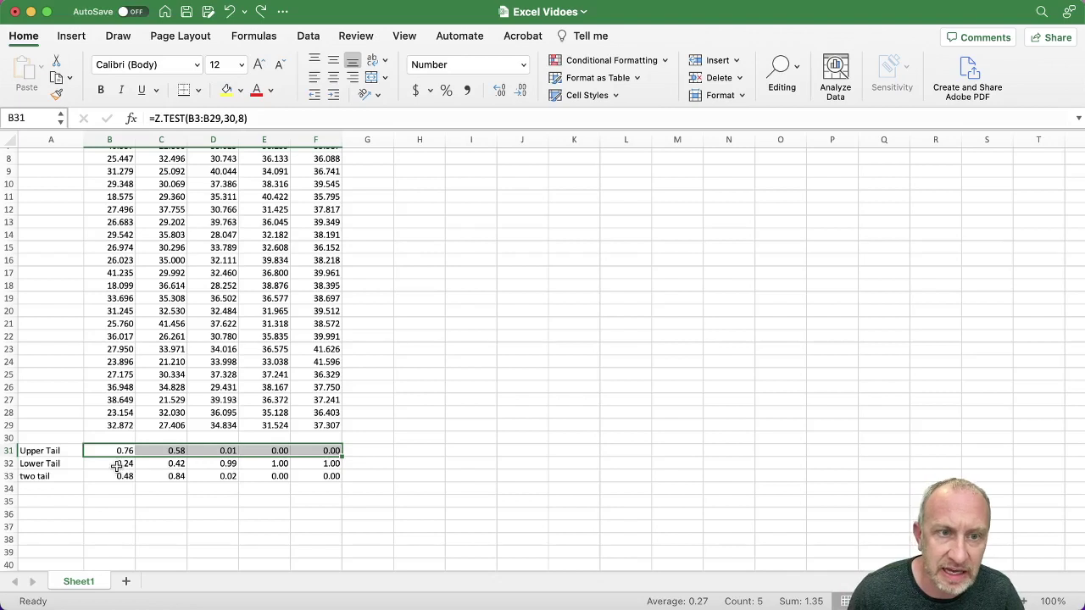
drag(117, 464, 329, 478)
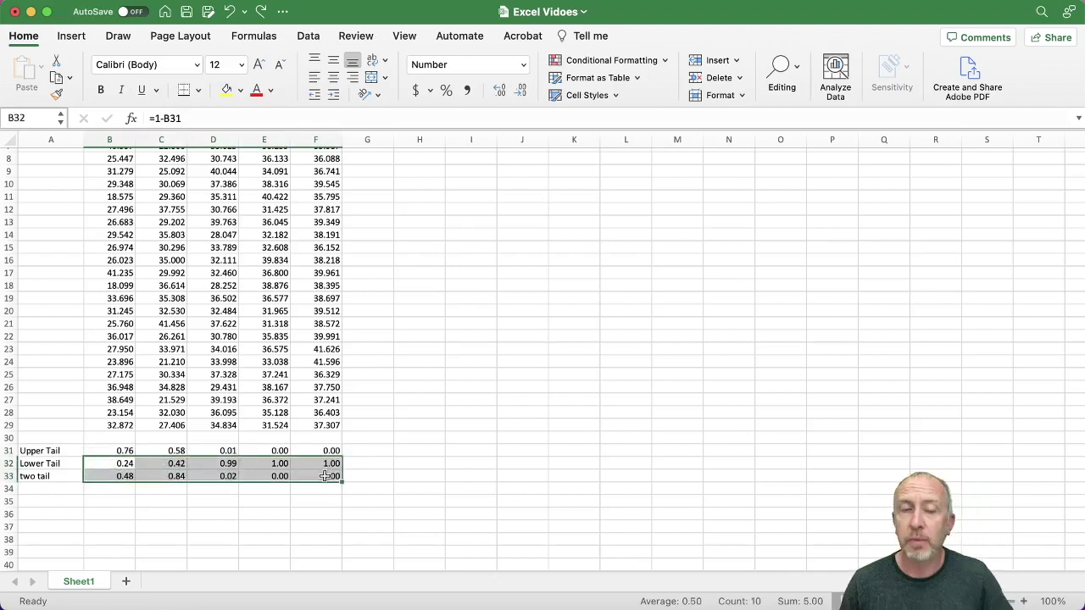
click(285, 490)
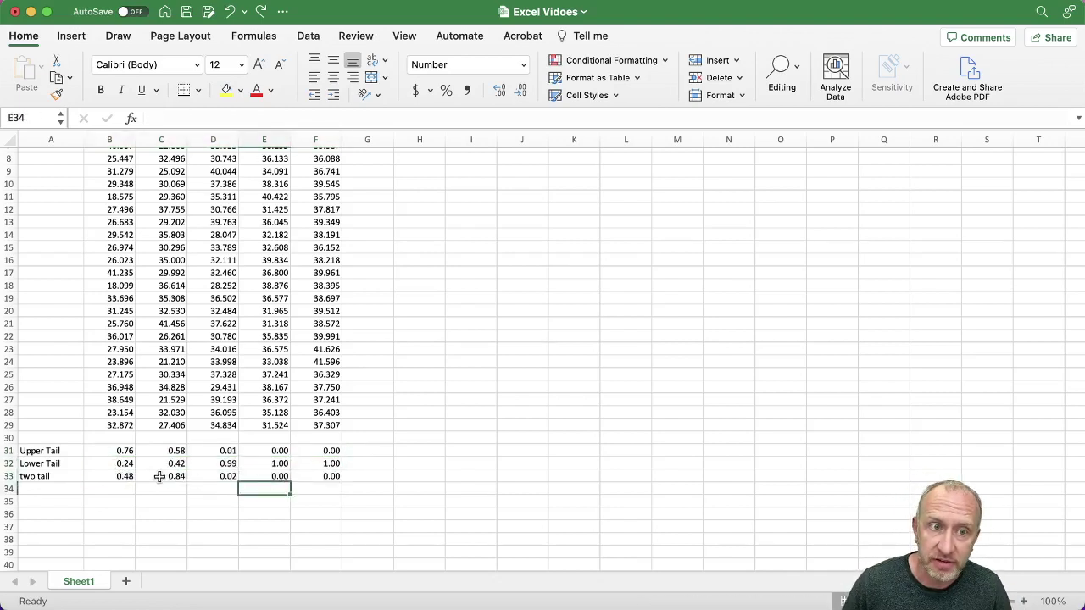
drag(128, 464, 315, 465)
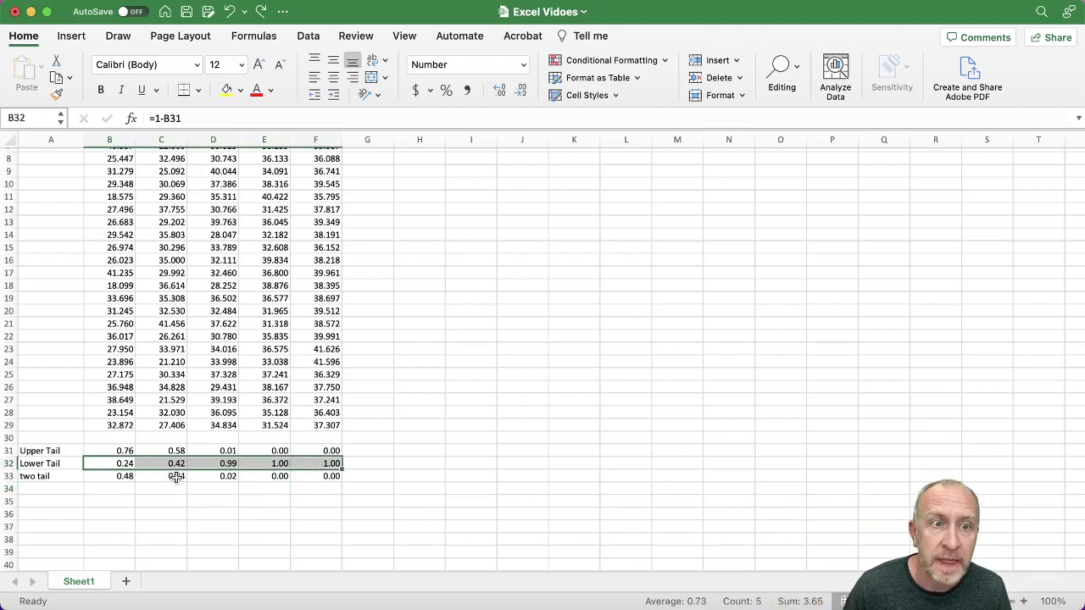
drag(116, 450, 324, 453)
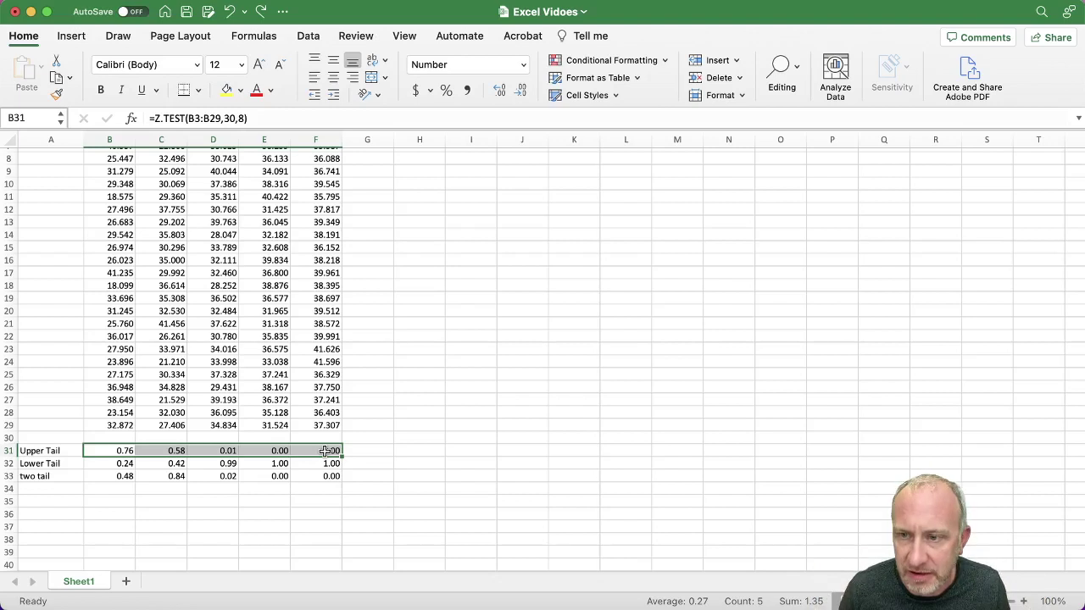
drag(119, 465, 307, 465)
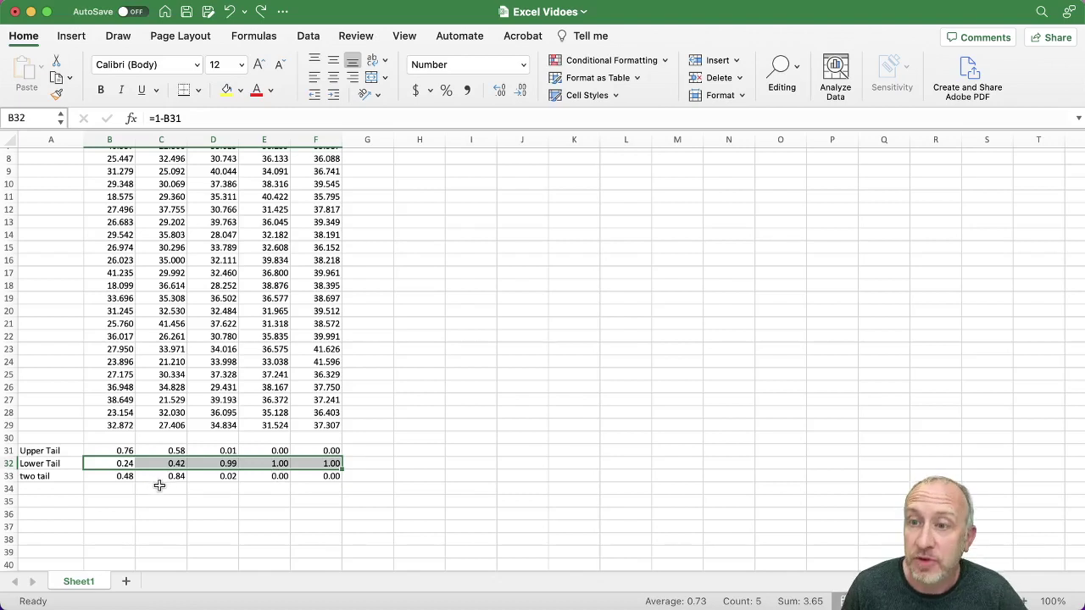
drag(116, 476, 326, 476)
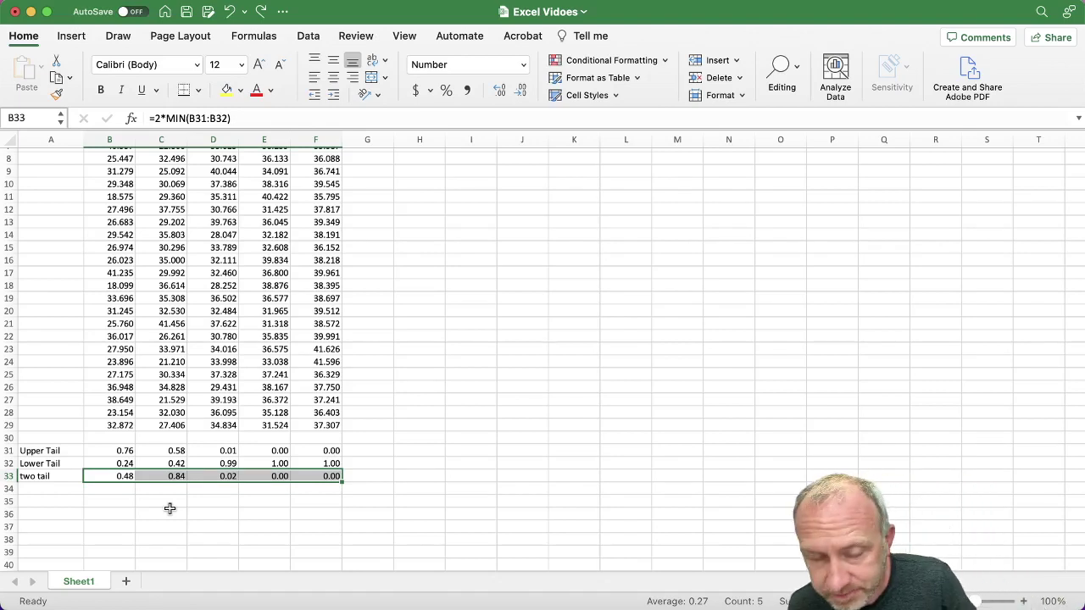
- Rename the Lower Tail label in A32 to 'p-values'
click(55, 464)
text(p-values)
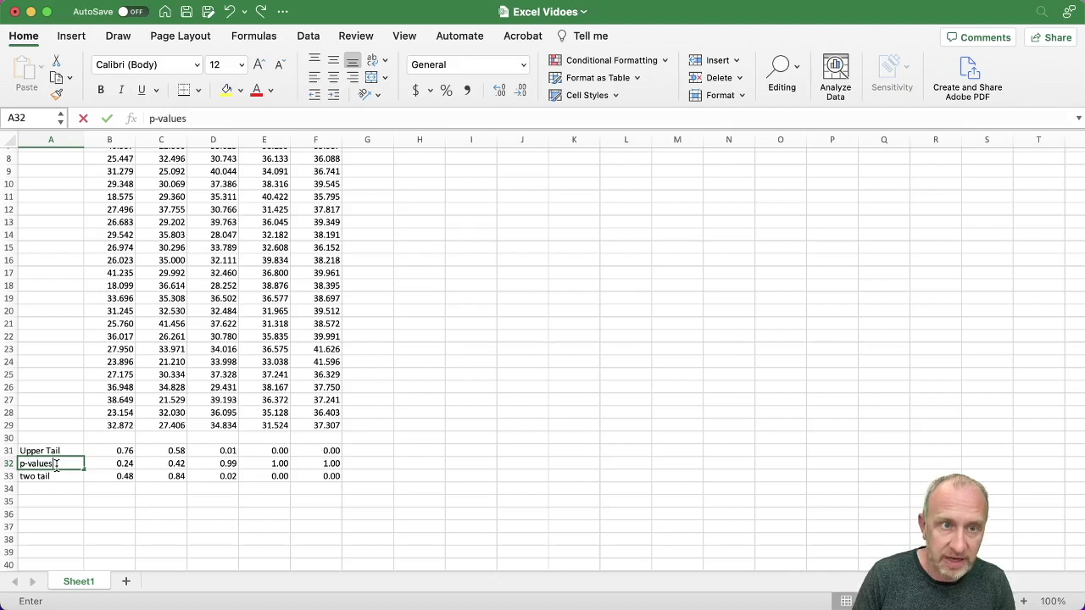
key(Return)
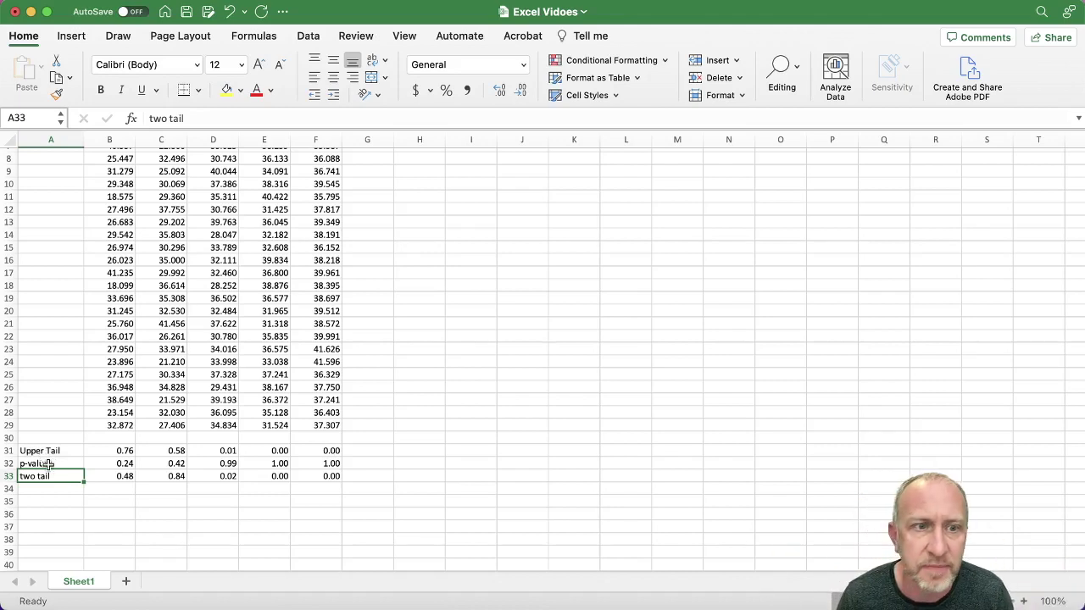
- Copy the whole p-values row A32:F32
click(46, 464)
click(124, 464)
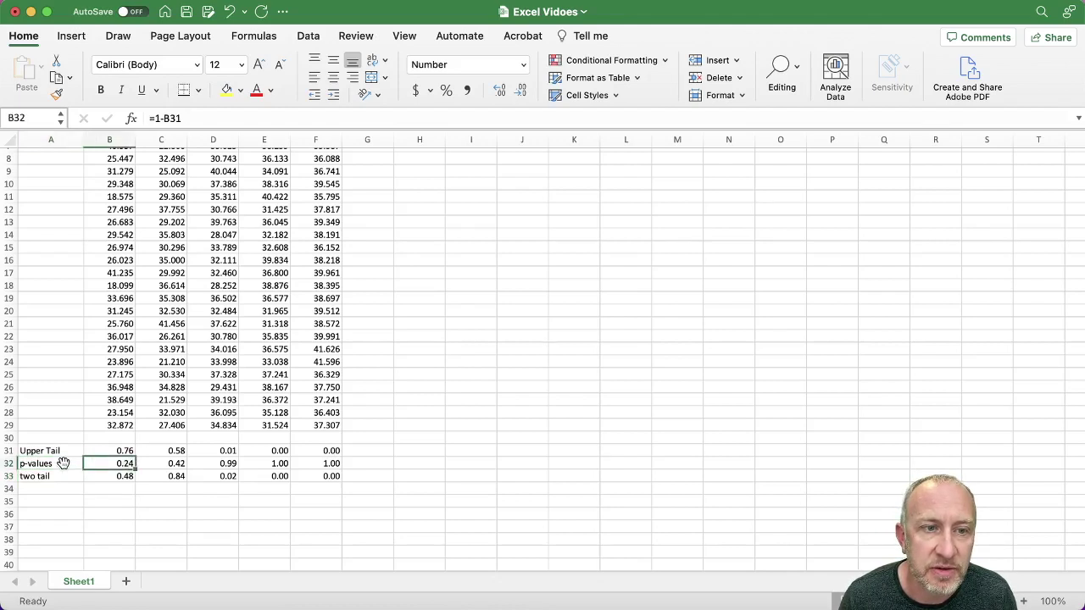
drag(61, 466, 315, 464)
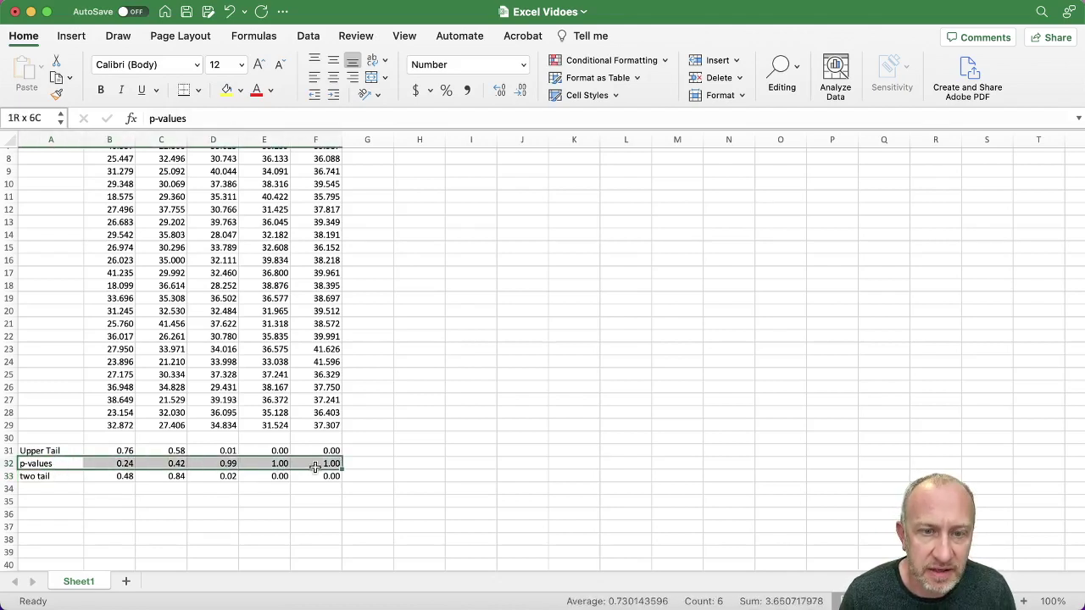
key(super+c)
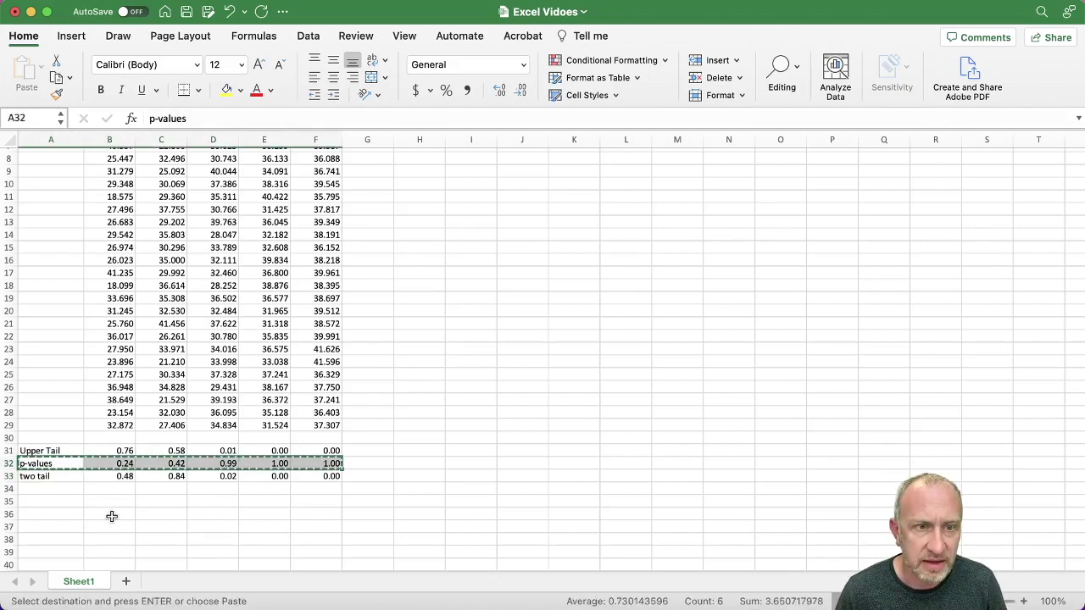
- Paste values only of the p-values row into row 36 (0.24, 0.42, 0.99, 1.00, 1.00)
click(73, 514)
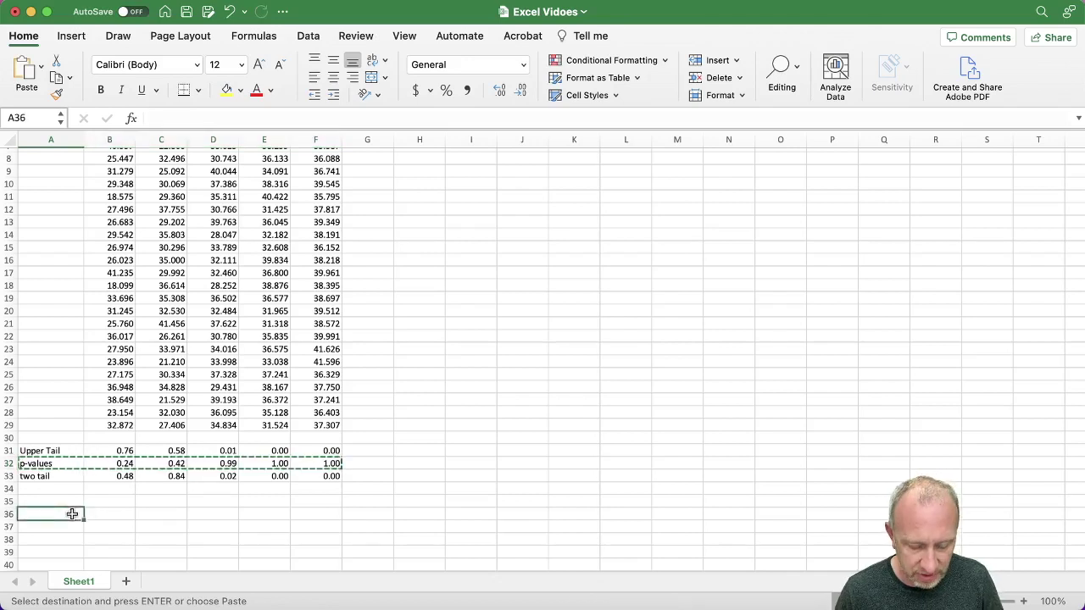
right_click(73, 518)
mouse_move(105, 392)
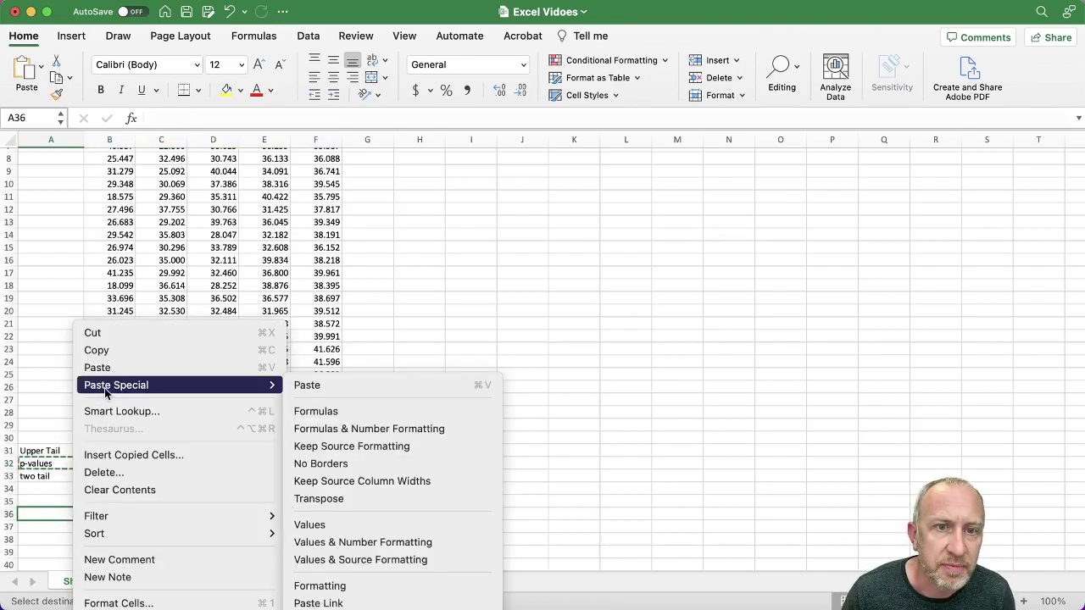
click(312, 524)
click(195, 535)
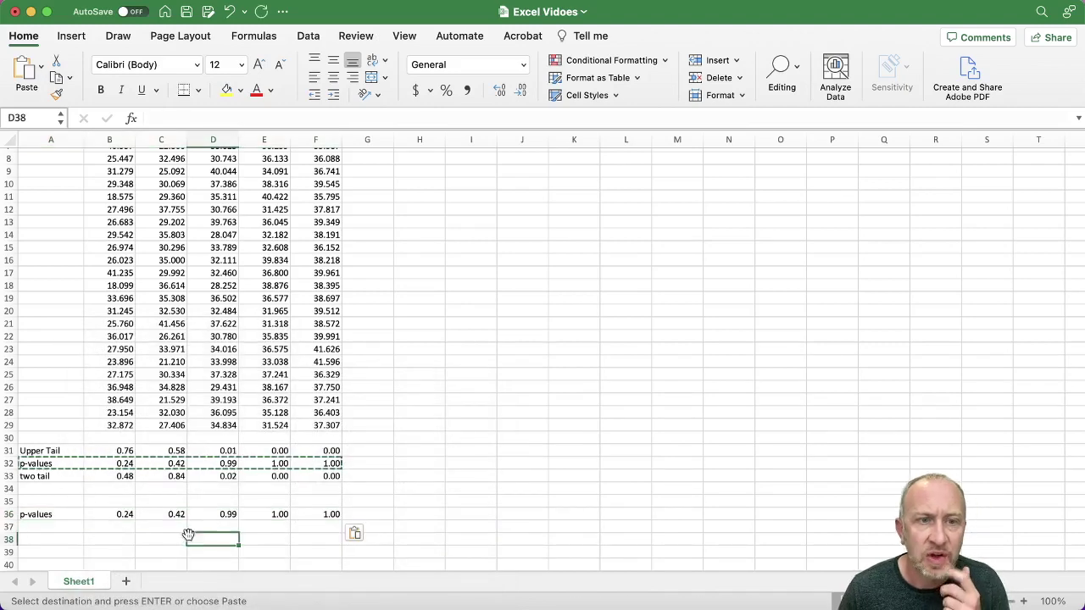
click(68, 514)
click(74, 527)
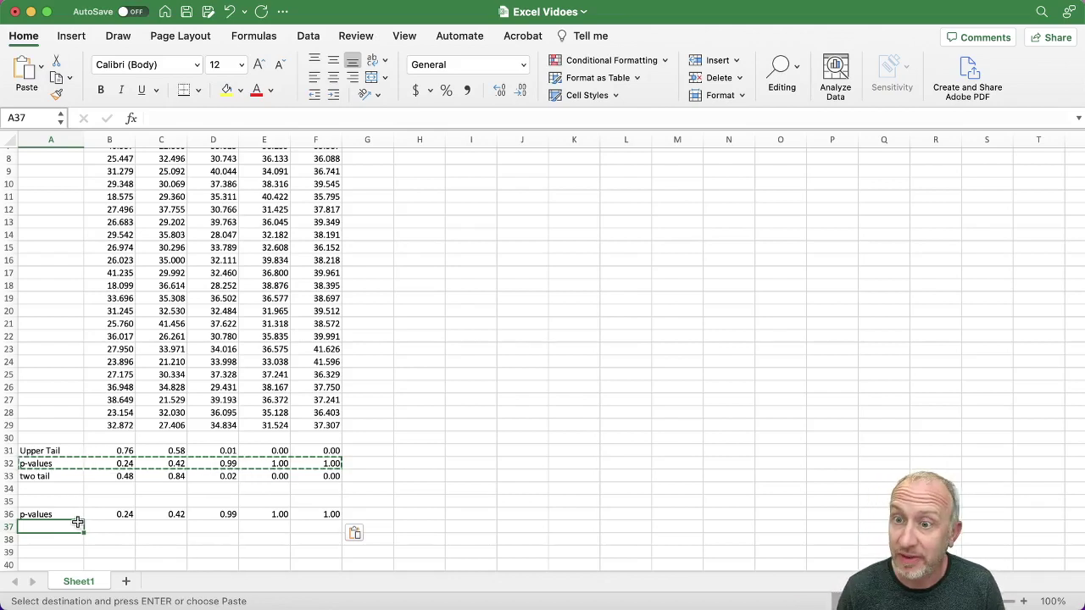
- Label row 37 'Test Statistics' and enter =NORM.S.INV(B36) in B37
text(Test )
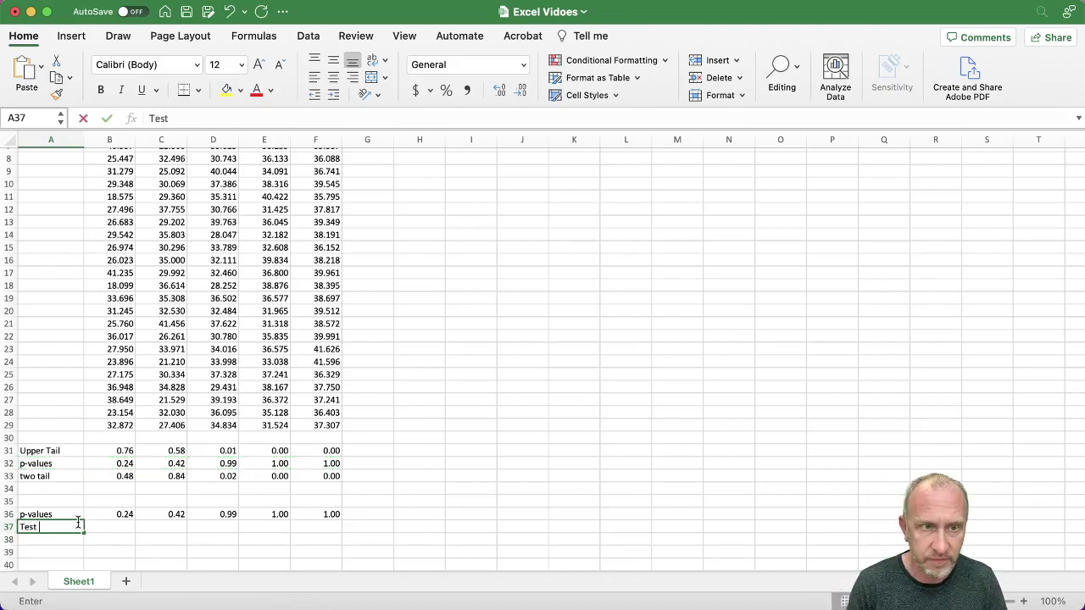
text(Statistics)
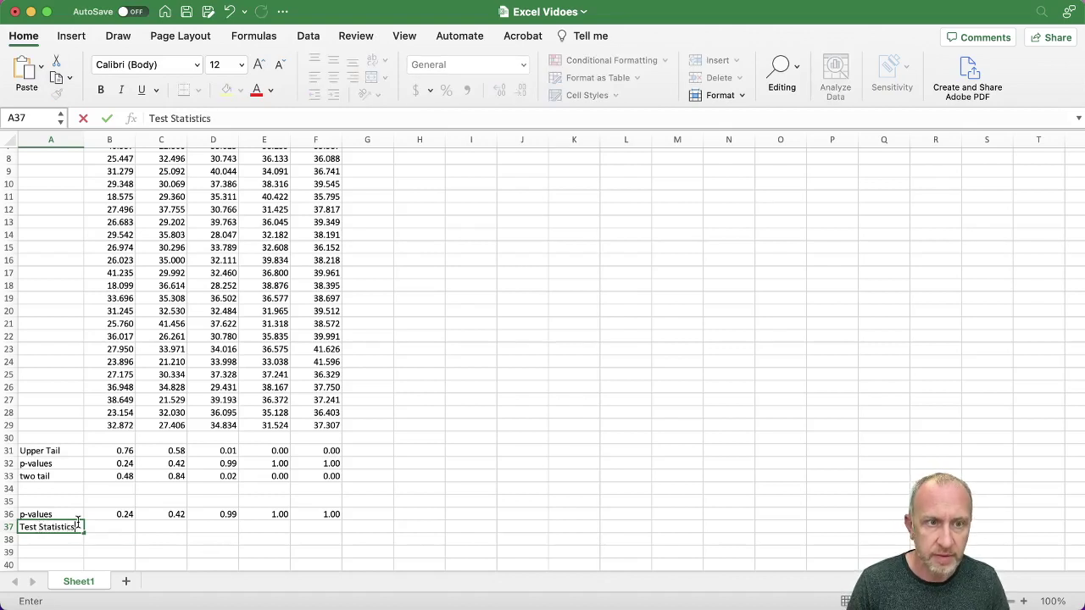
key(Tab)
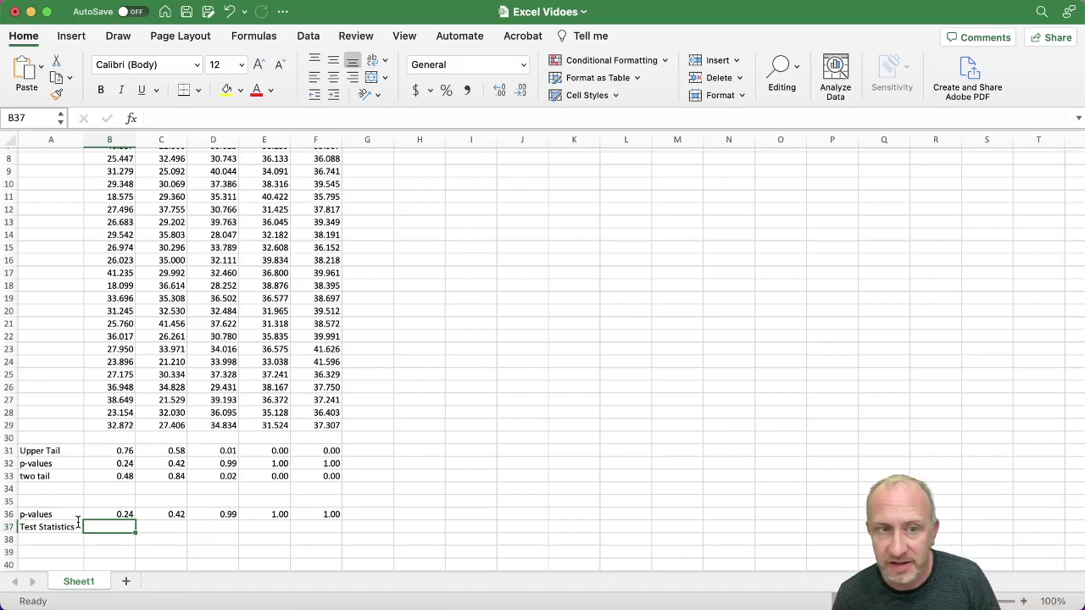
text(=norm.s.inv)
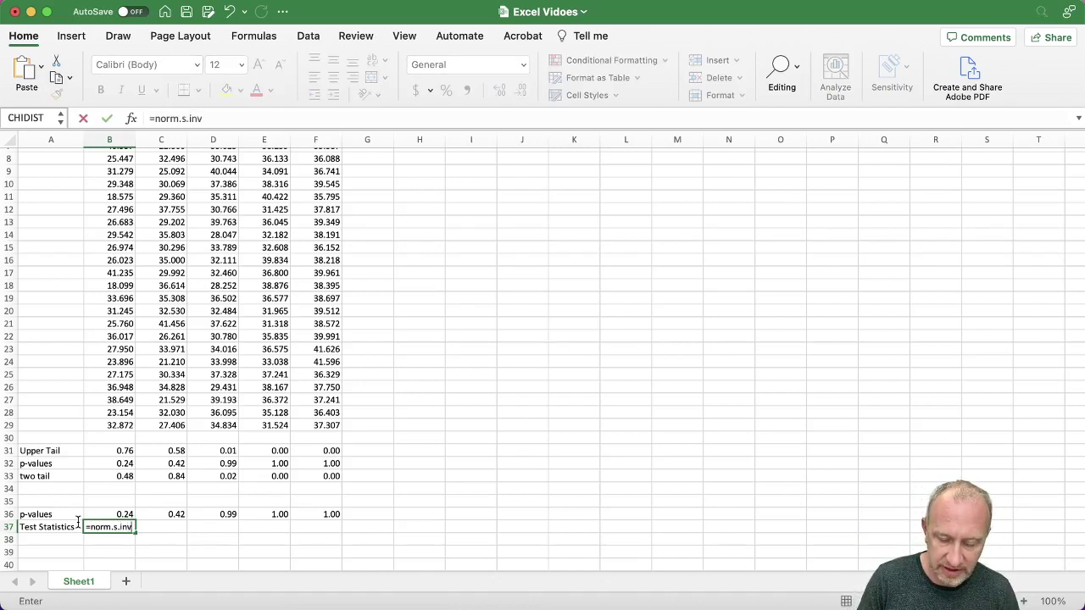
text(()
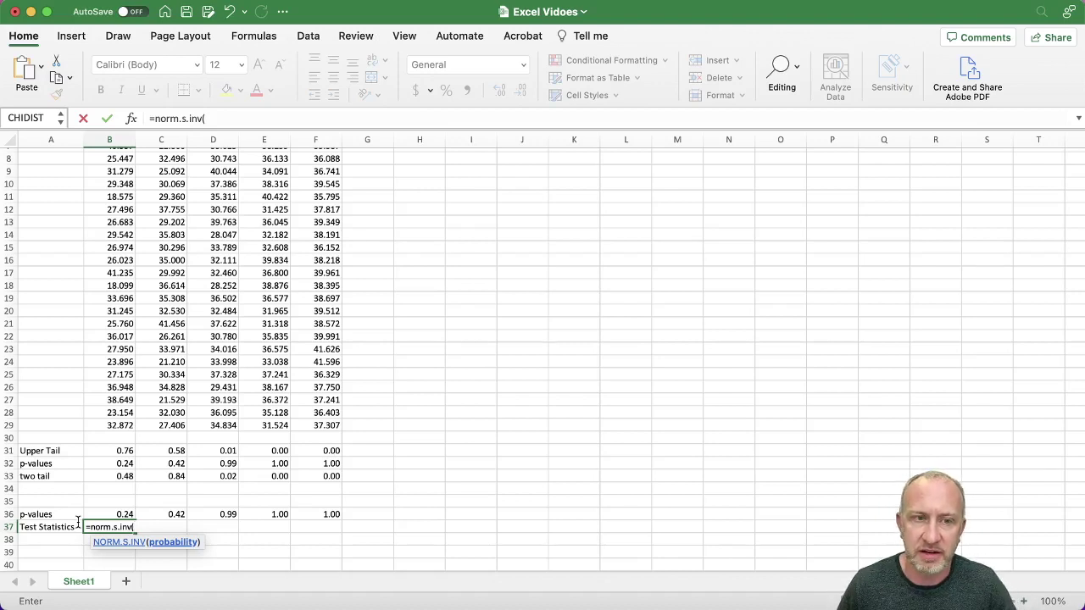
click(122, 514)
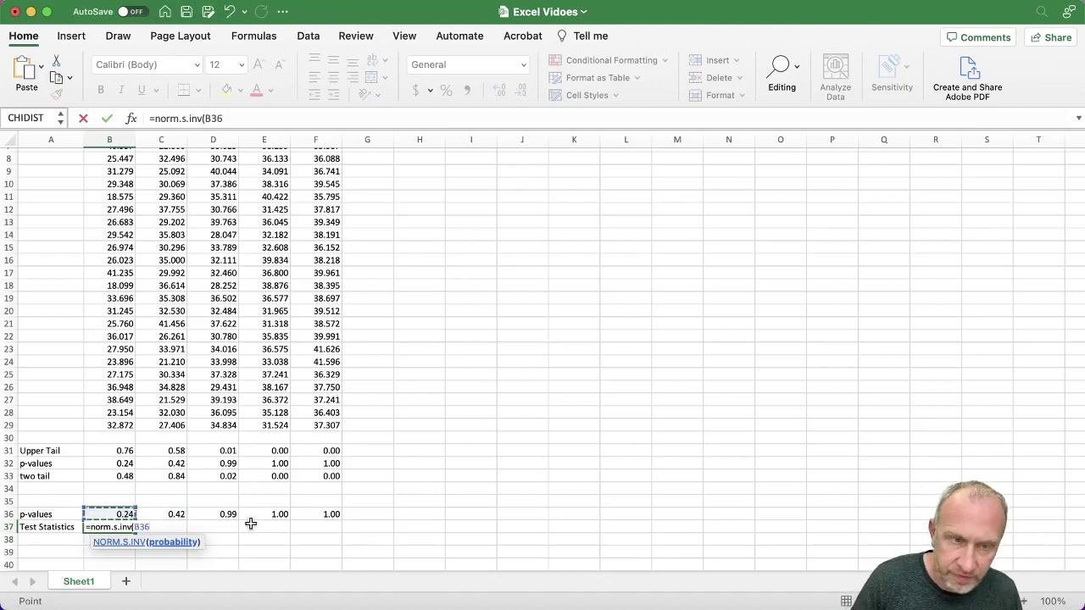
text())
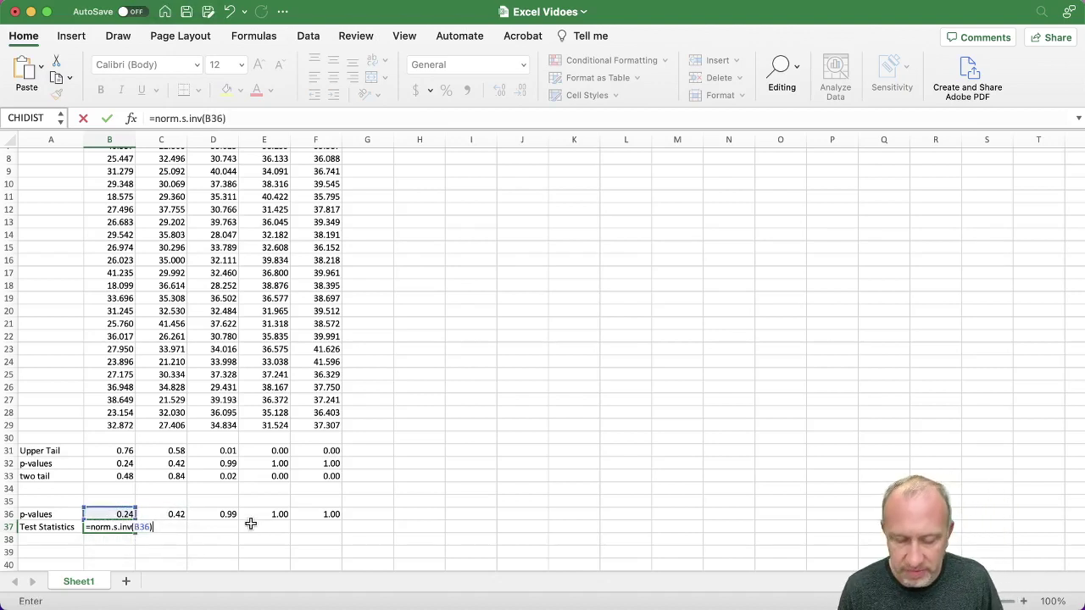
key(Return)
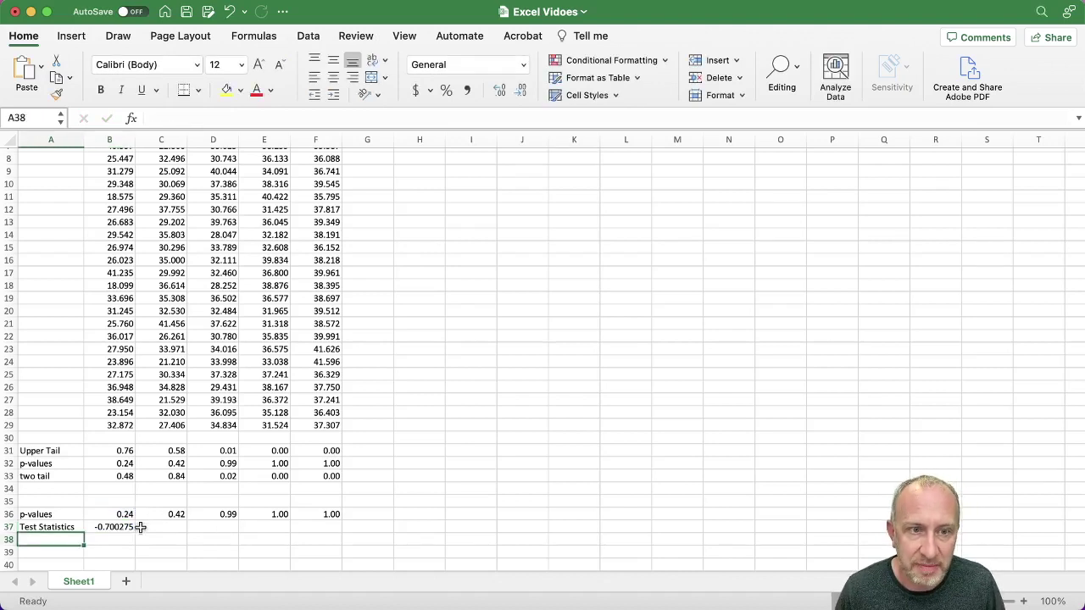
- Reduce B37 to two decimal places so it shows -0.70
click(127, 527)
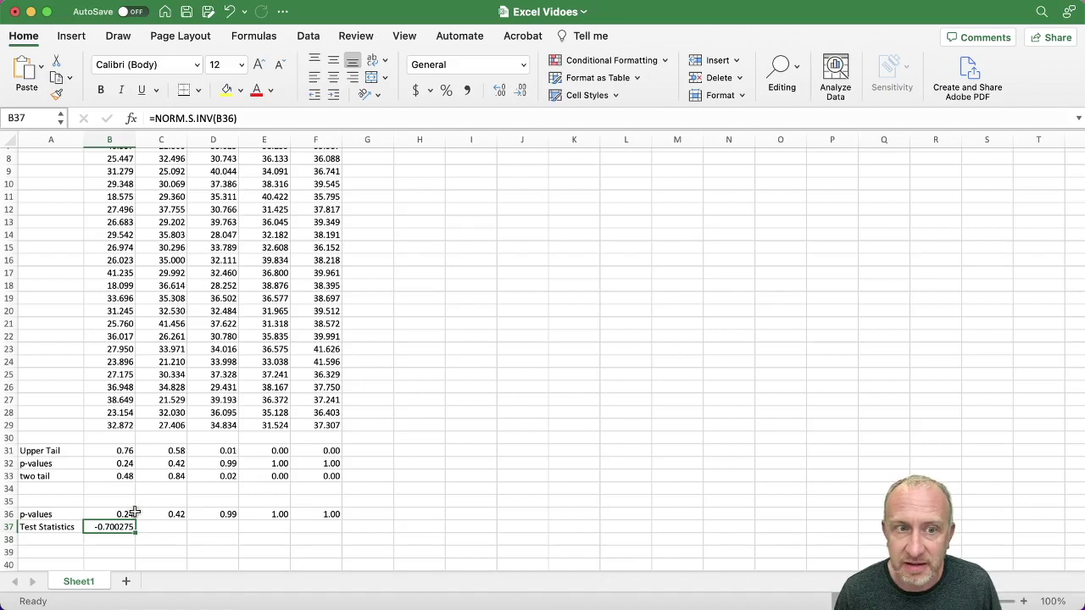
click(522, 90)
click(521, 90)
click(522, 90)
click(521, 90)
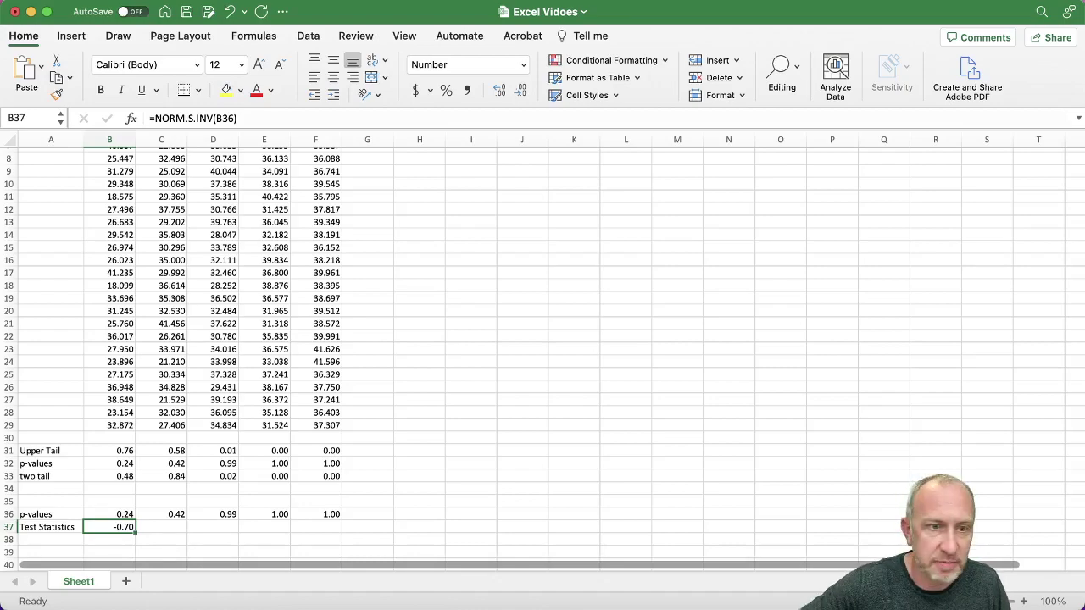
key(ctrl+Up)
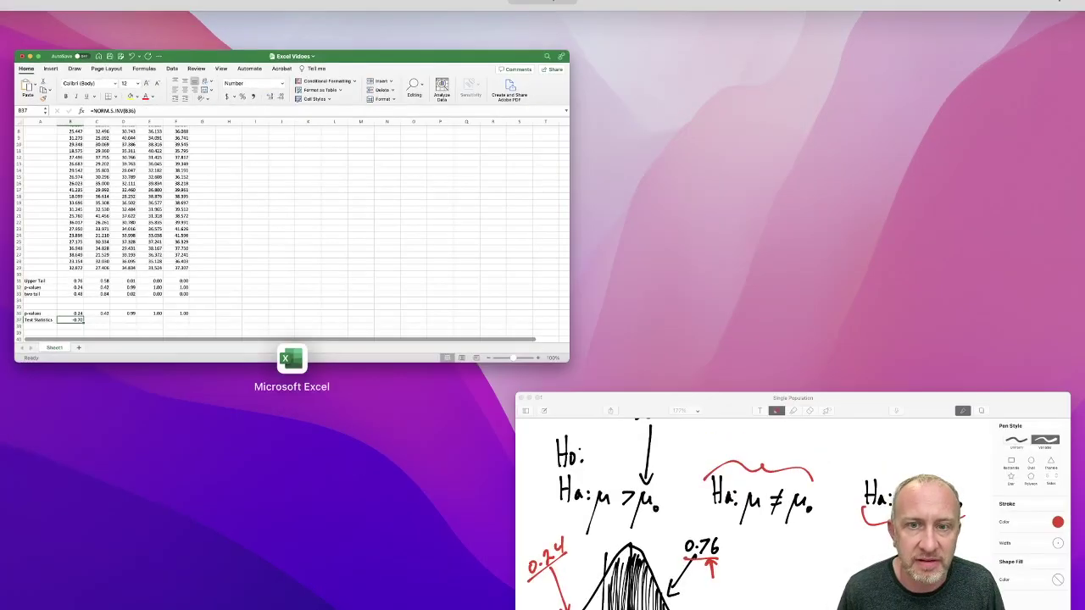
- In the Single Population notes, write '= -0.70' in red after Z, then return to Excel
click(541, 515)
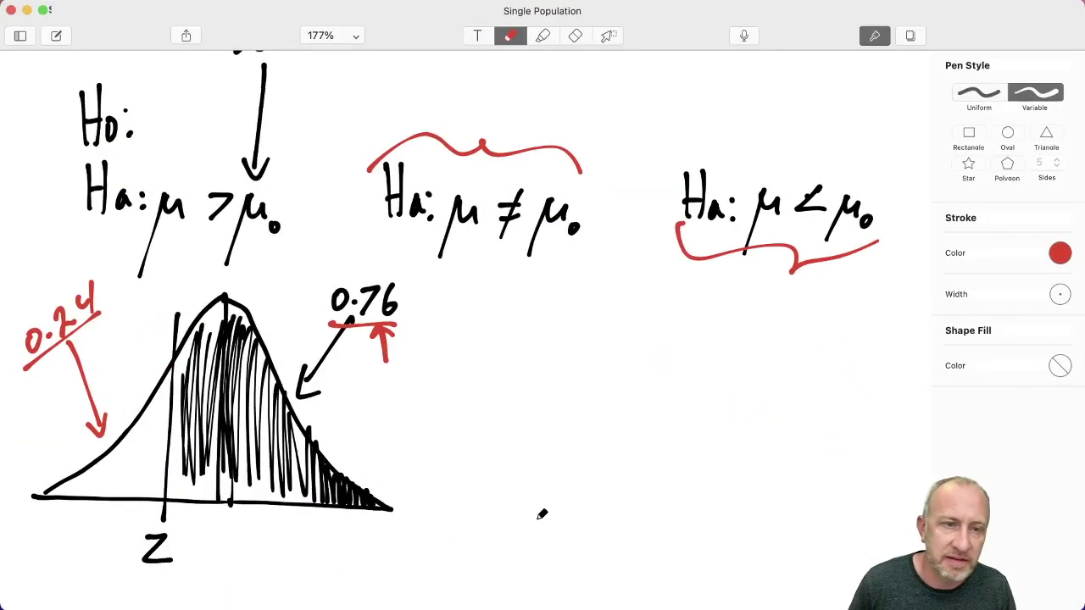
drag(178, 544, 191, 544)
mouse_move(178, 553)
mouse_down()
mouse_move(222, 537)
mouse_move(252, 561)
mouse_move(275, 539)
mouse_up()
click(241, 557)
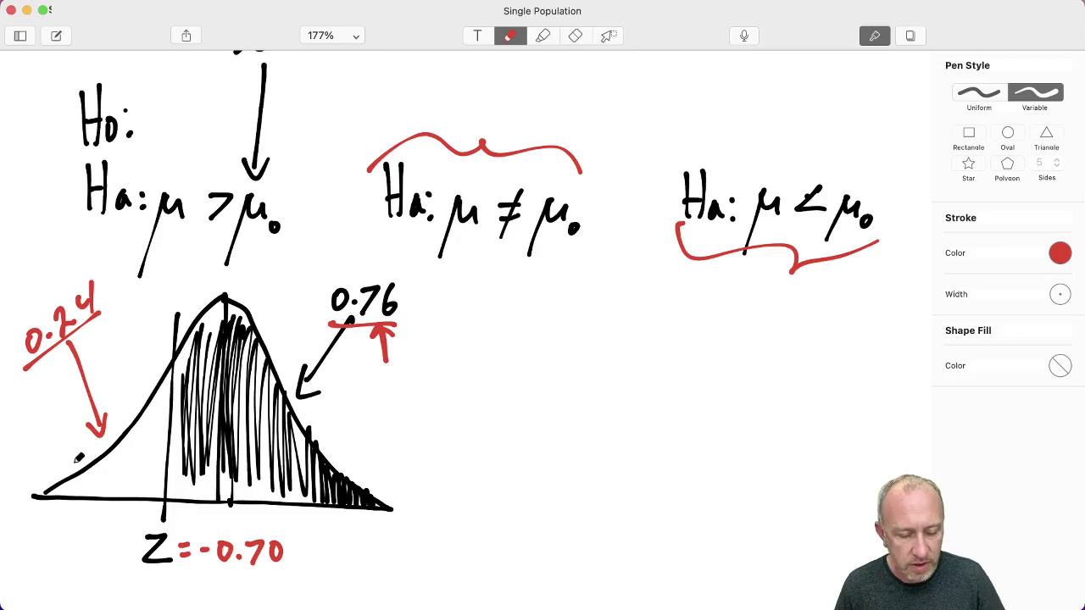
key(ctrl+Up)
click(182, 201)
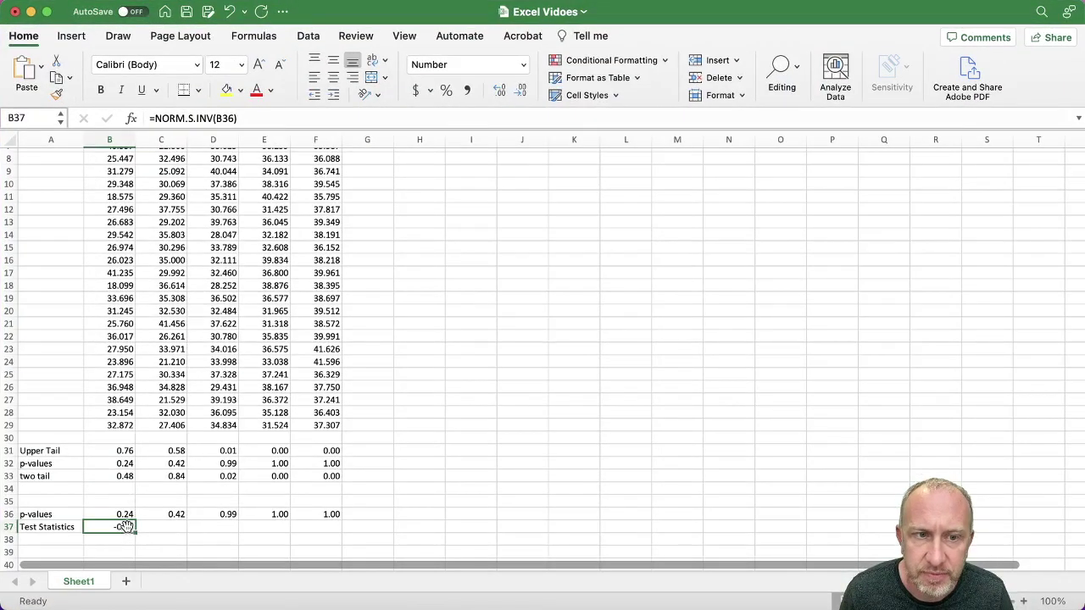
- Change B37 to =NORM.S.INV(B31), the upper-tail value, giving 0.70
click(253, 118)
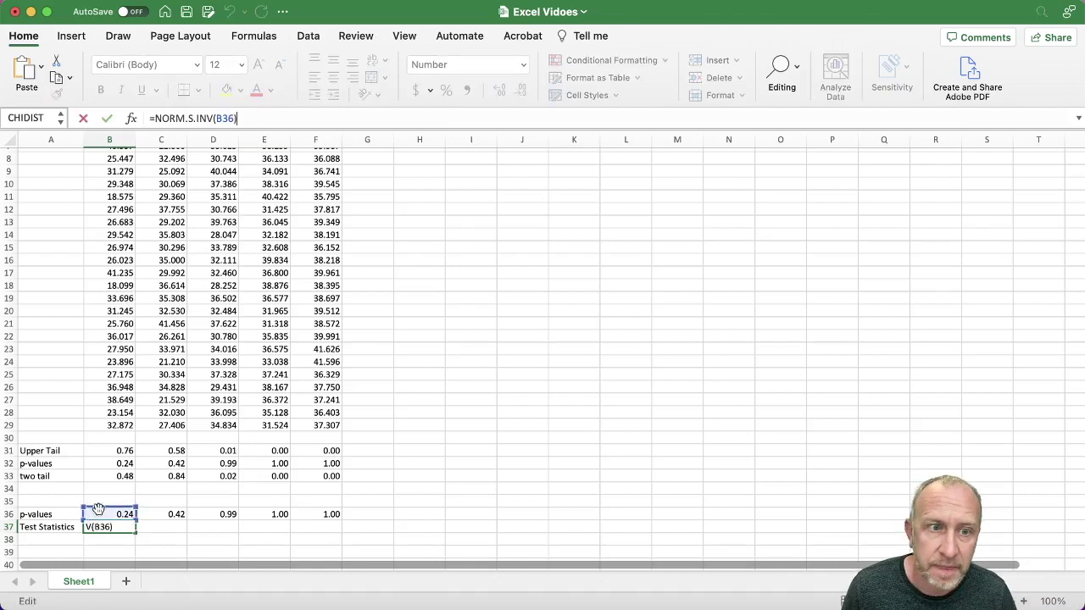
click(105, 465)
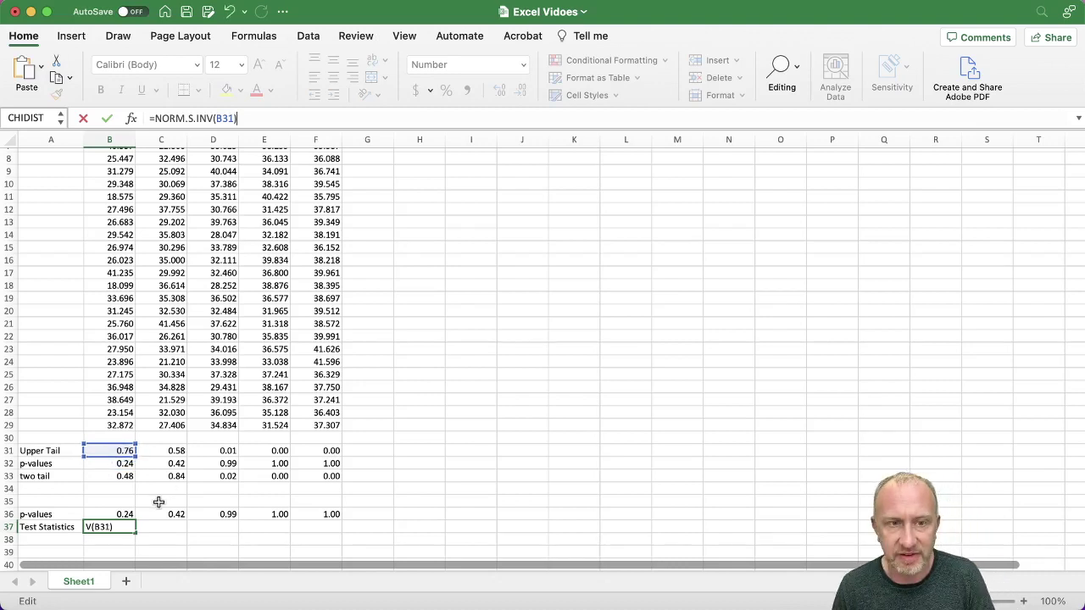
key(Return)
click(119, 526)
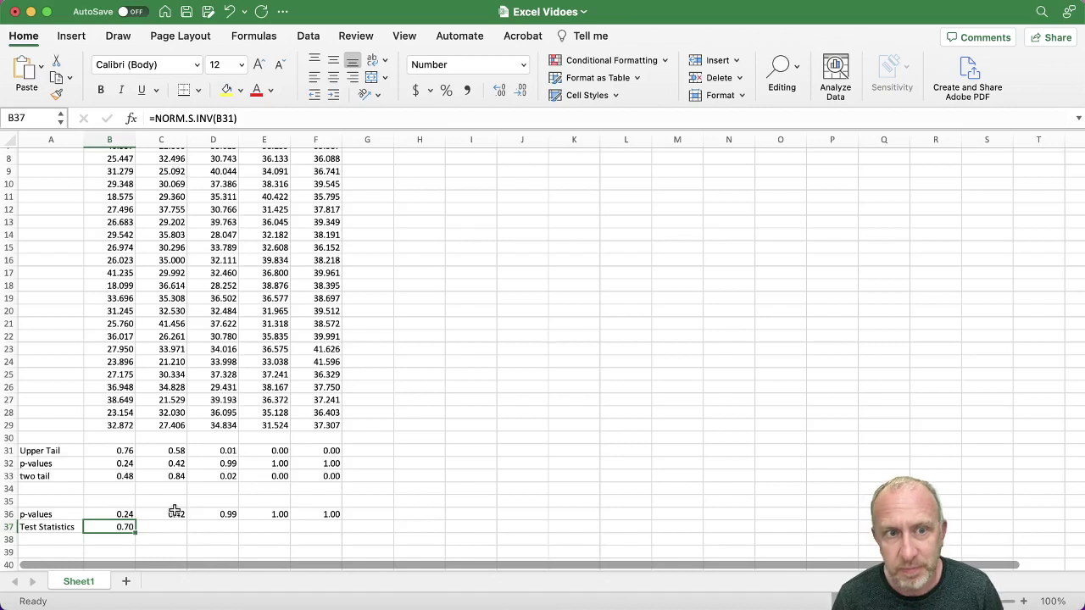
- Inspect B31's Z.TEST formula, then switch to the Single Population notes
click(111, 450)
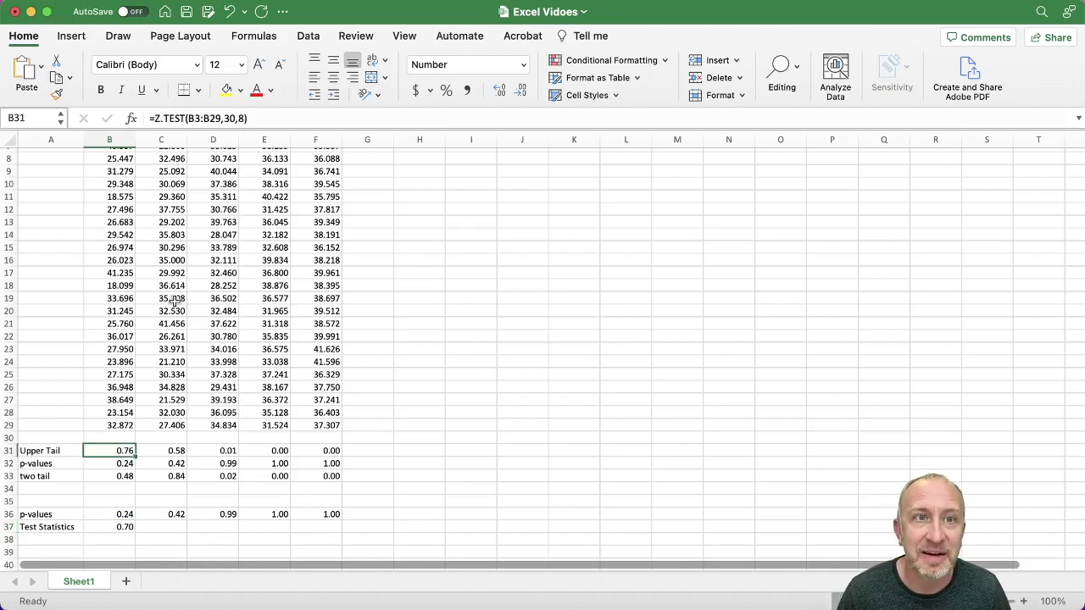
click(255, 119)
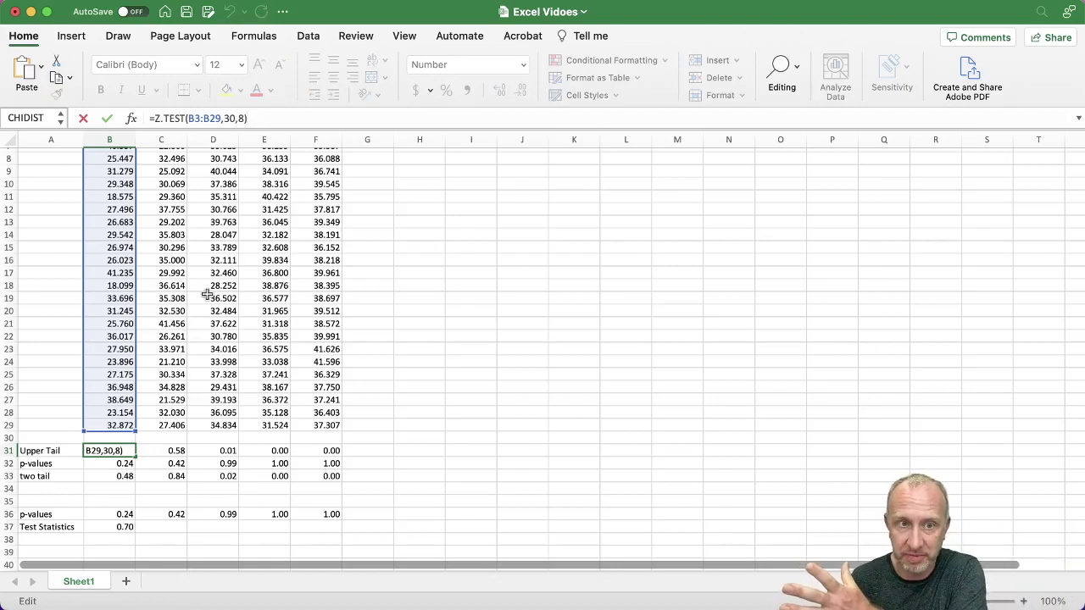
key(ctrl+Up)
click(631, 519)
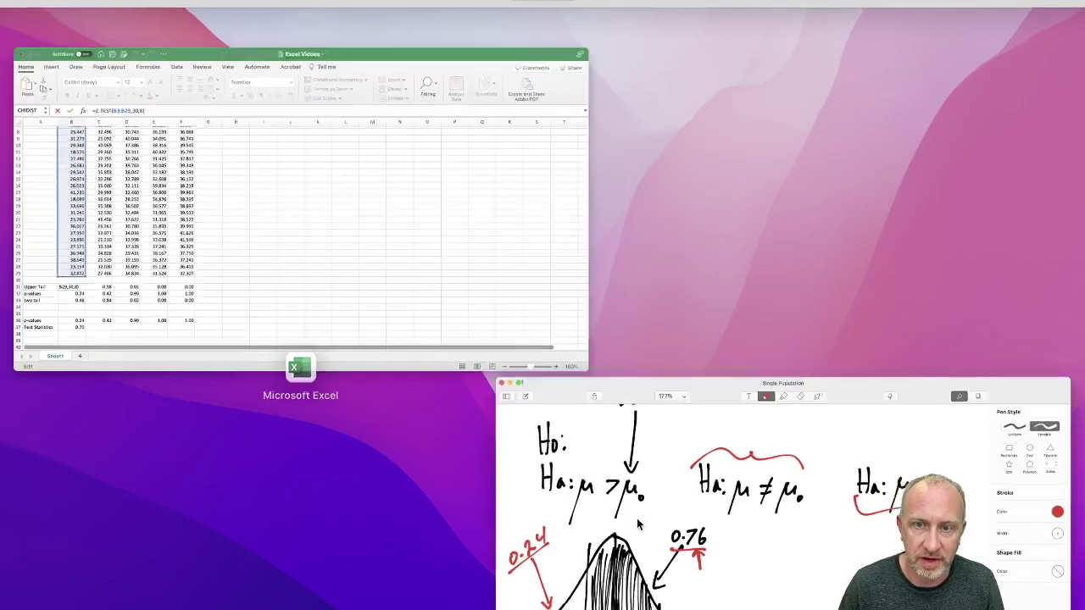
- Circle 0.76 and underline -0.70 in red, then bring Excel back to the front
mouse_move(392, 269)
mouse_down()
mouse_move(375, 262)
mouse_move(415, 310)
mouse_move(397, 269)
mouse_up()
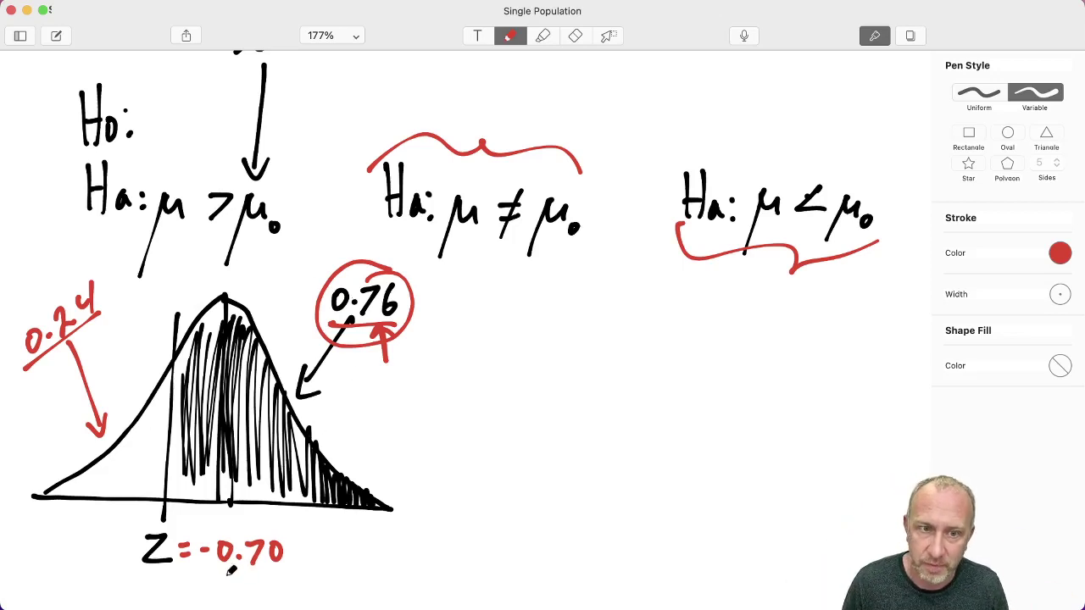
drag(193, 578, 283, 575)
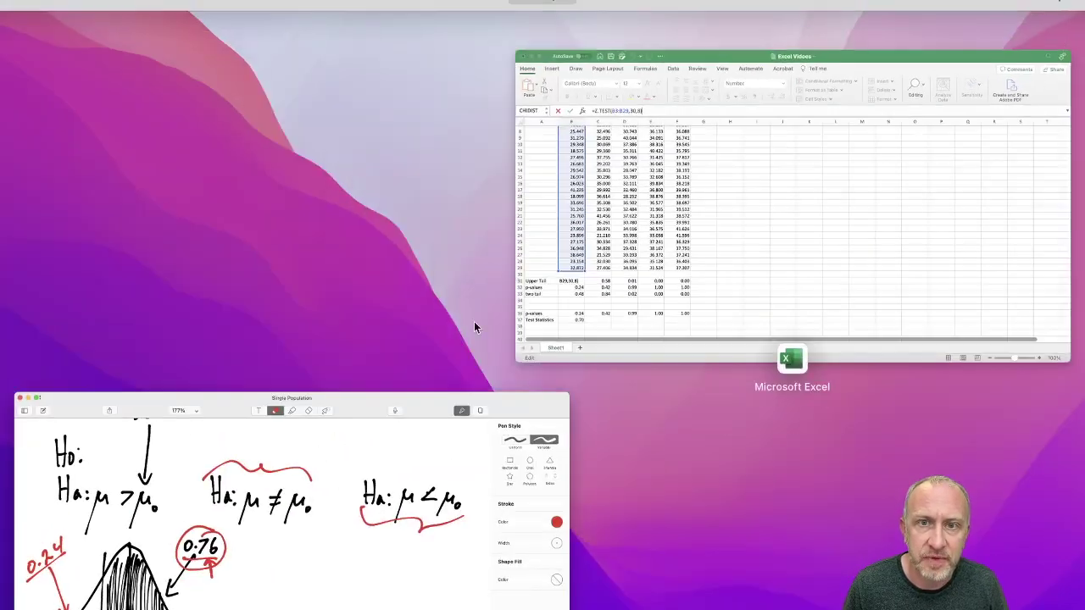
click(476, 323)
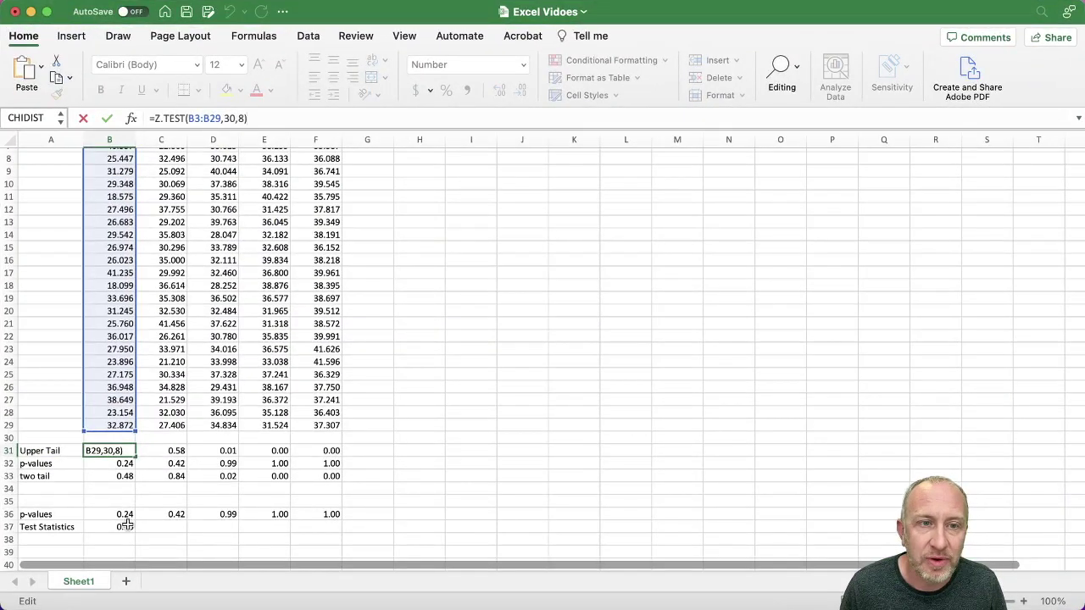
- Finish the B31 edit and repoint B37's NORM.S.INV formula at the p-value in B32
key(Return)
click(119, 526)
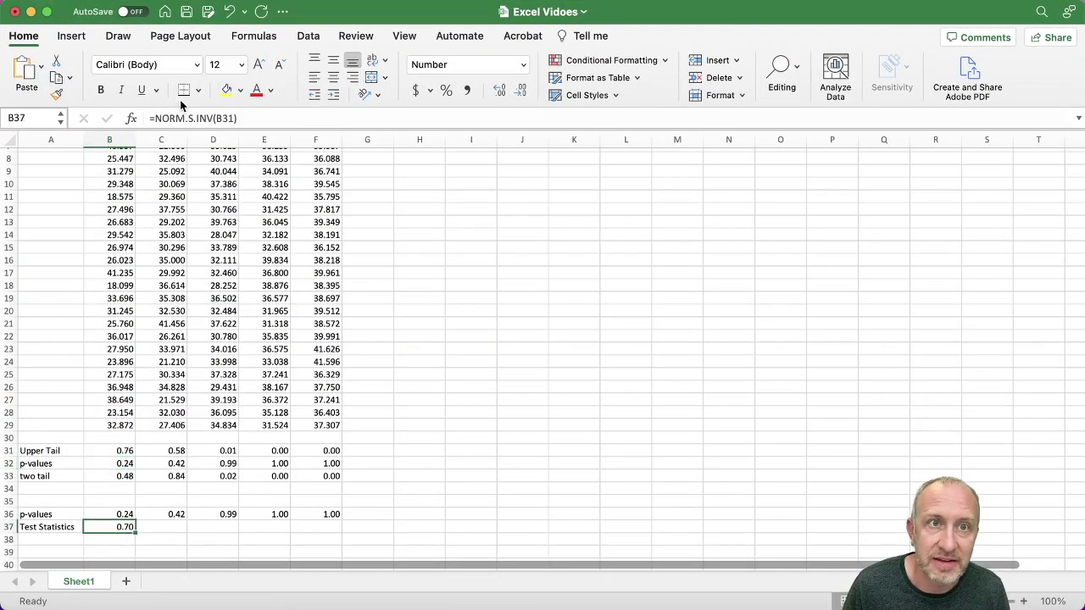
click(249, 118)
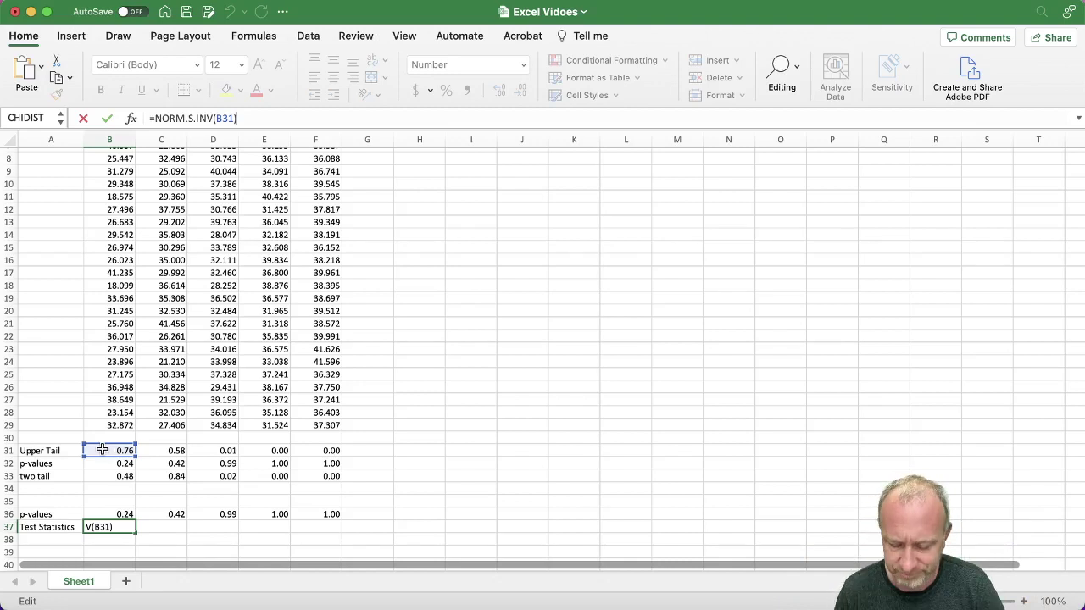
key(Return)
click(107, 526)
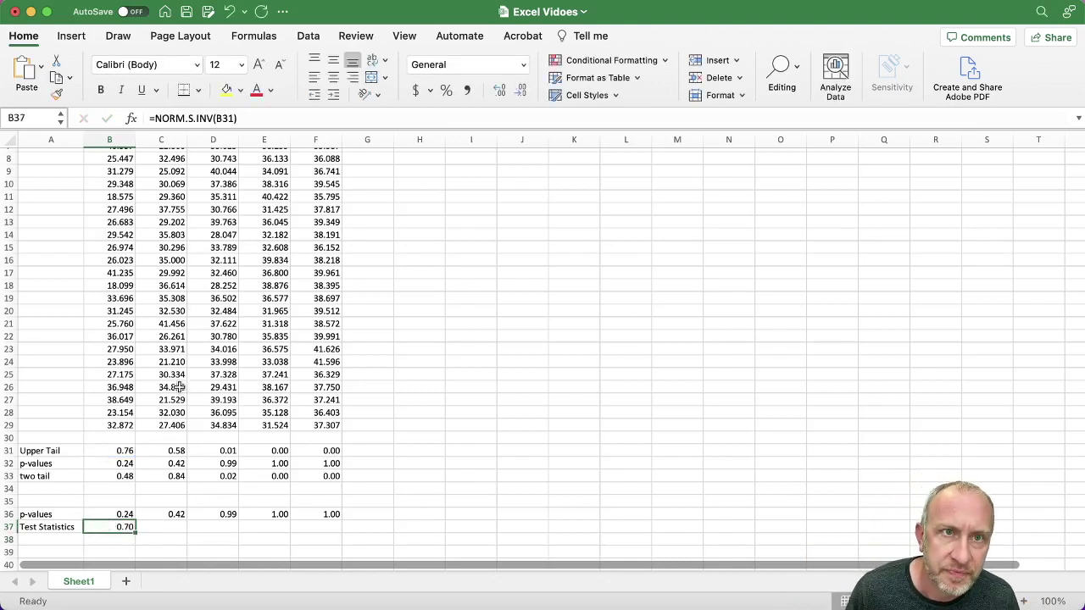
click(254, 119)
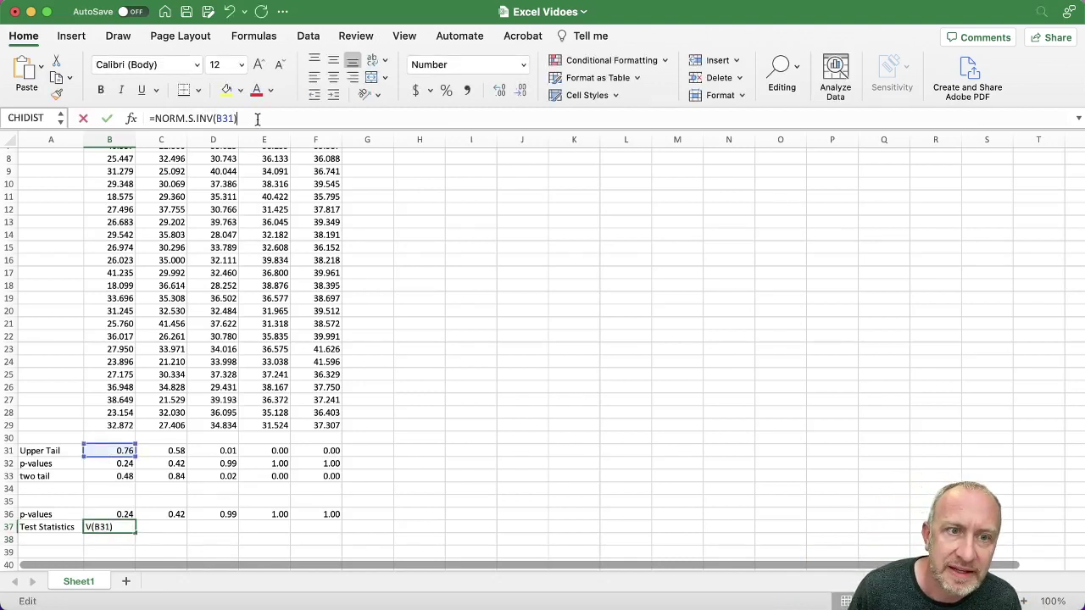
click(101, 464)
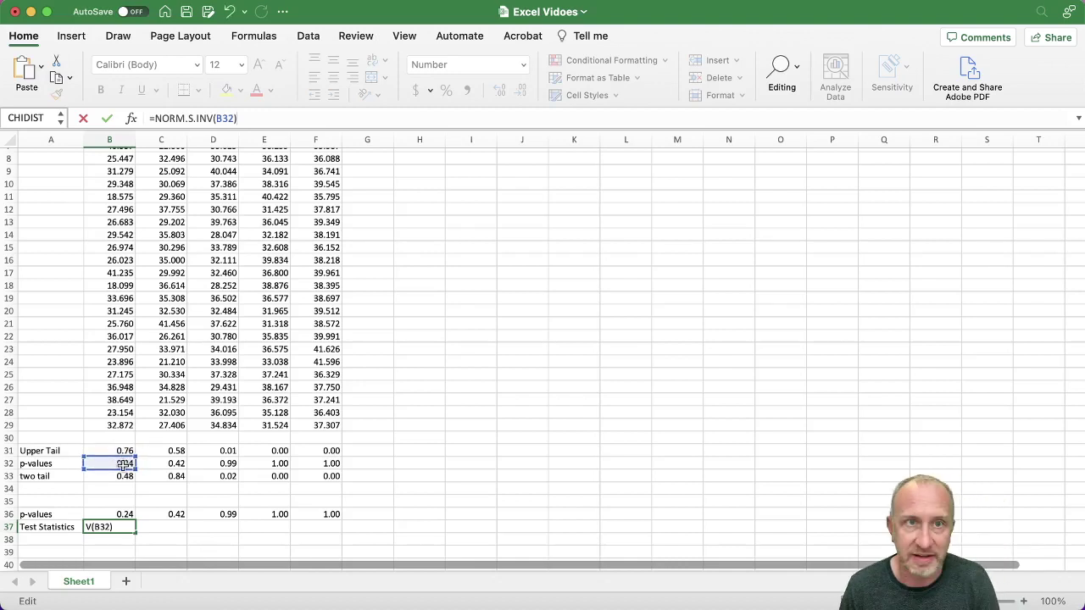
key(Return)
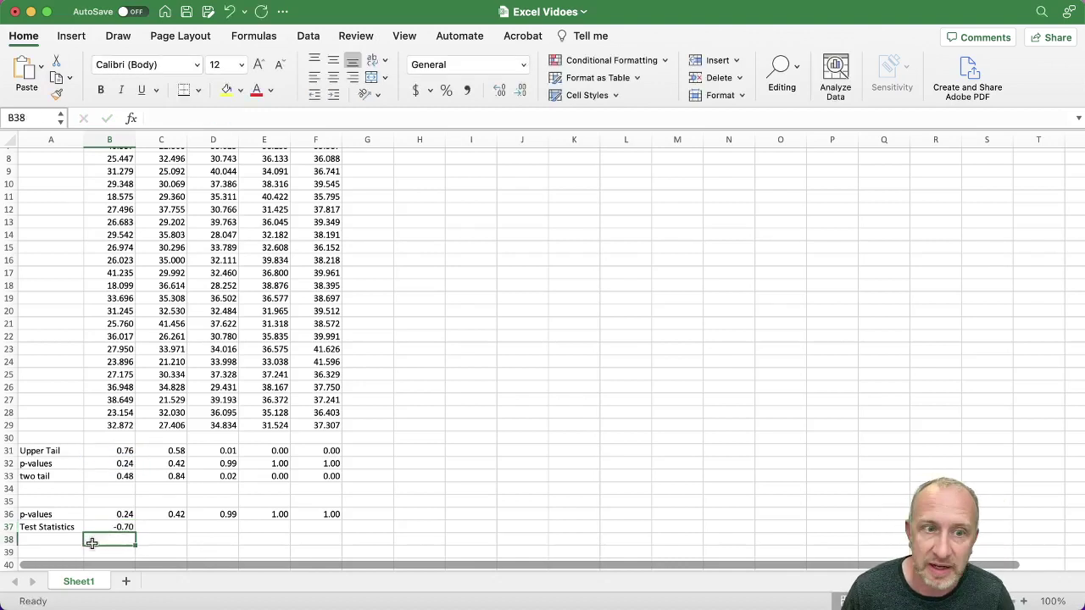
- Rewrite B37 as =NORM.S.INV(B33/2) so it shows -0.70 again
click(97, 527)
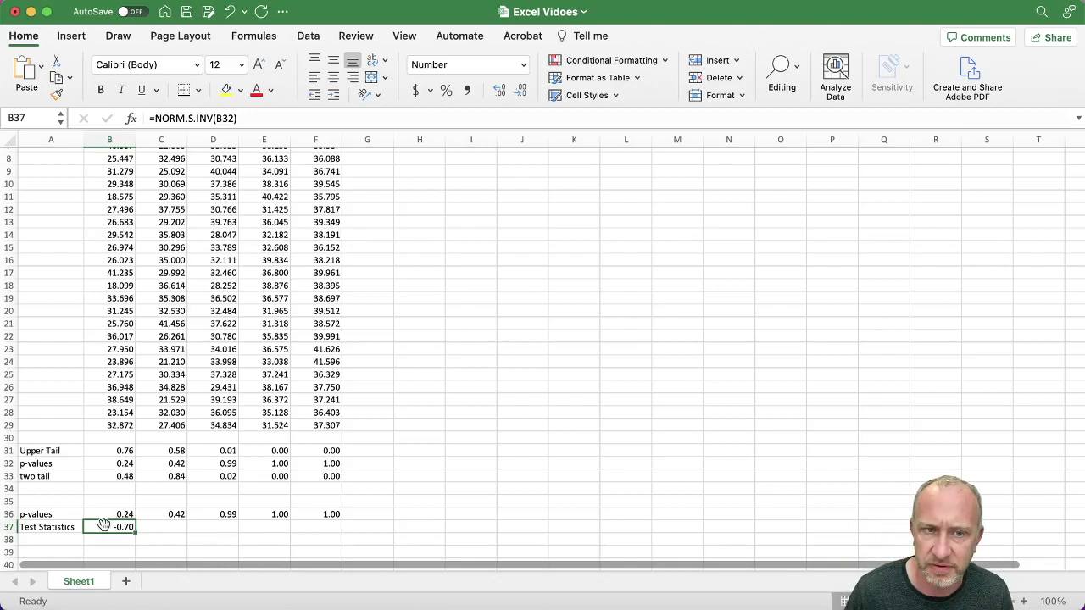
click(248, 118)
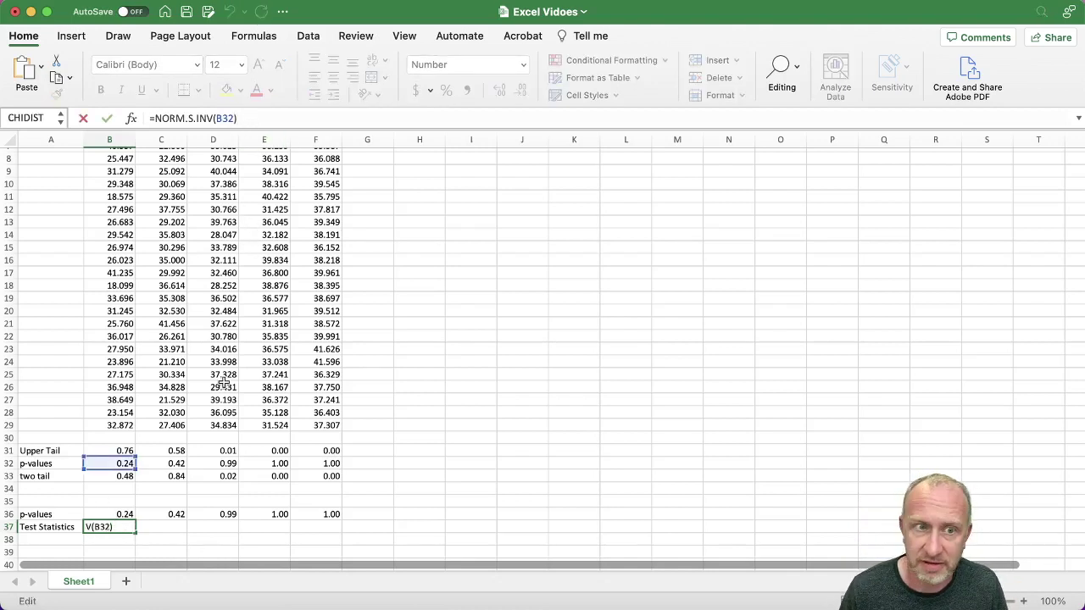
click(120, 476)
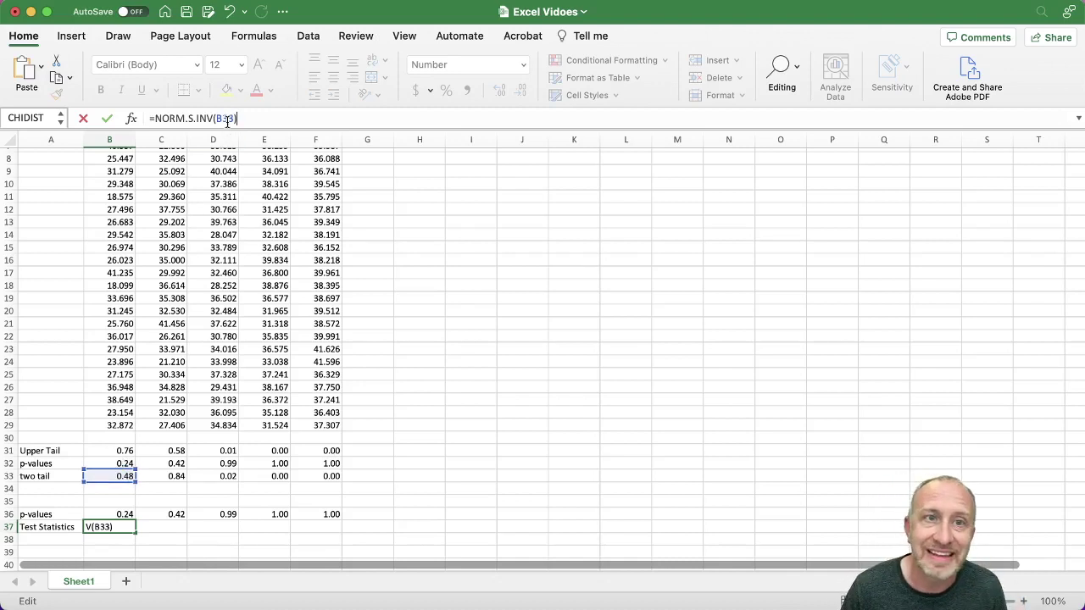
click(272, 120)
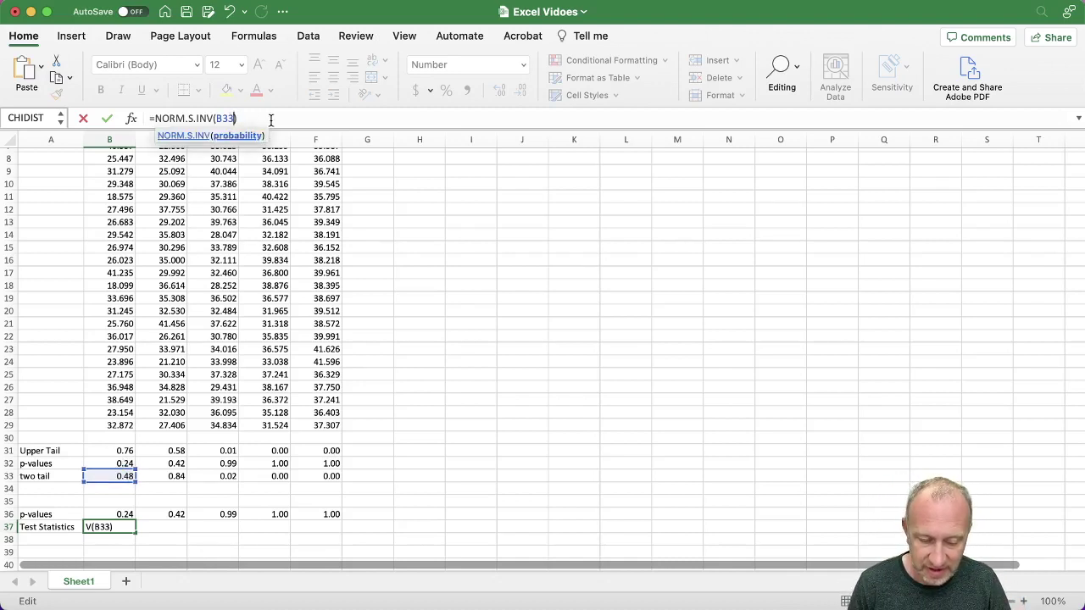
key(Return)
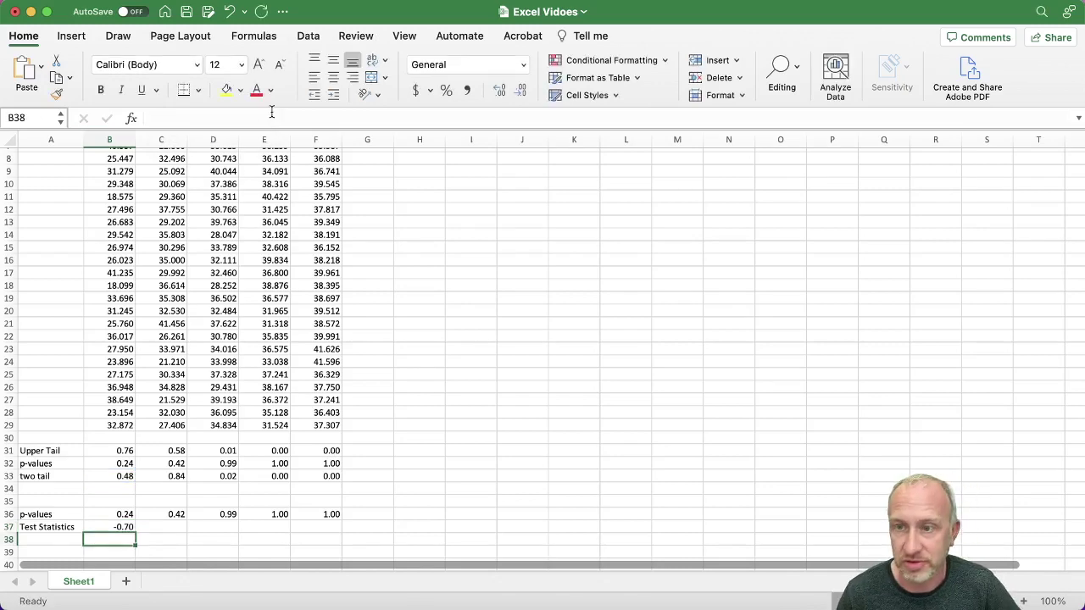
scroll(235, 250, down, 1)
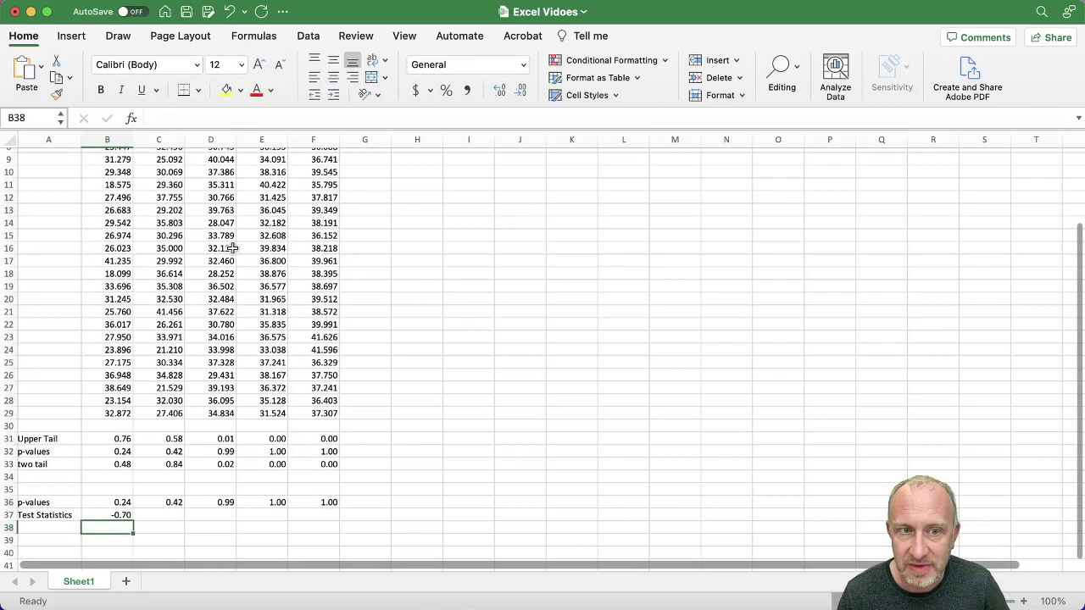
click(101, 516)
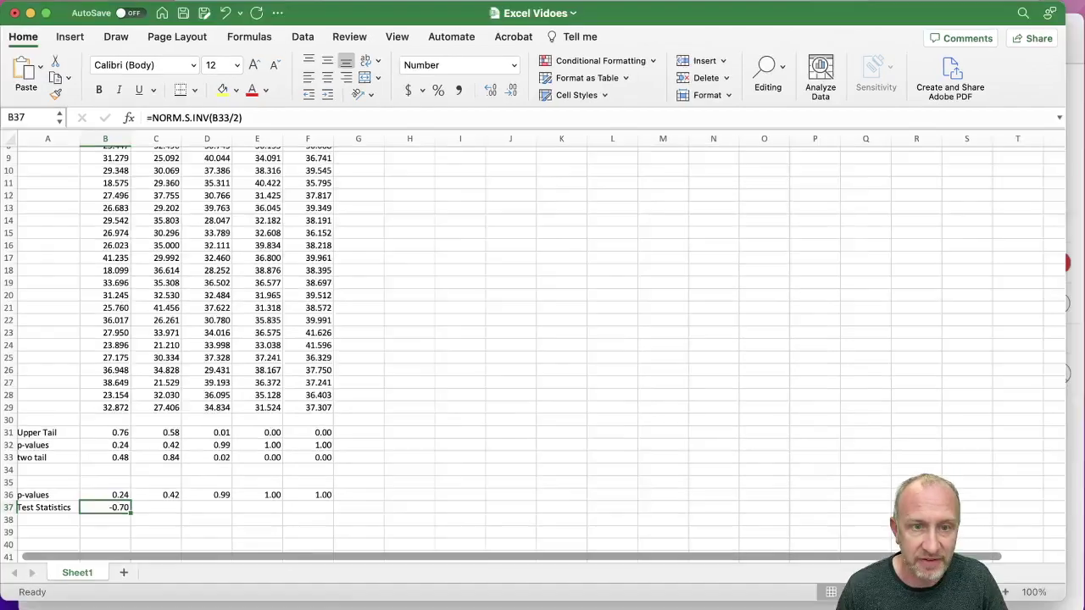
key(ctrl+Up)
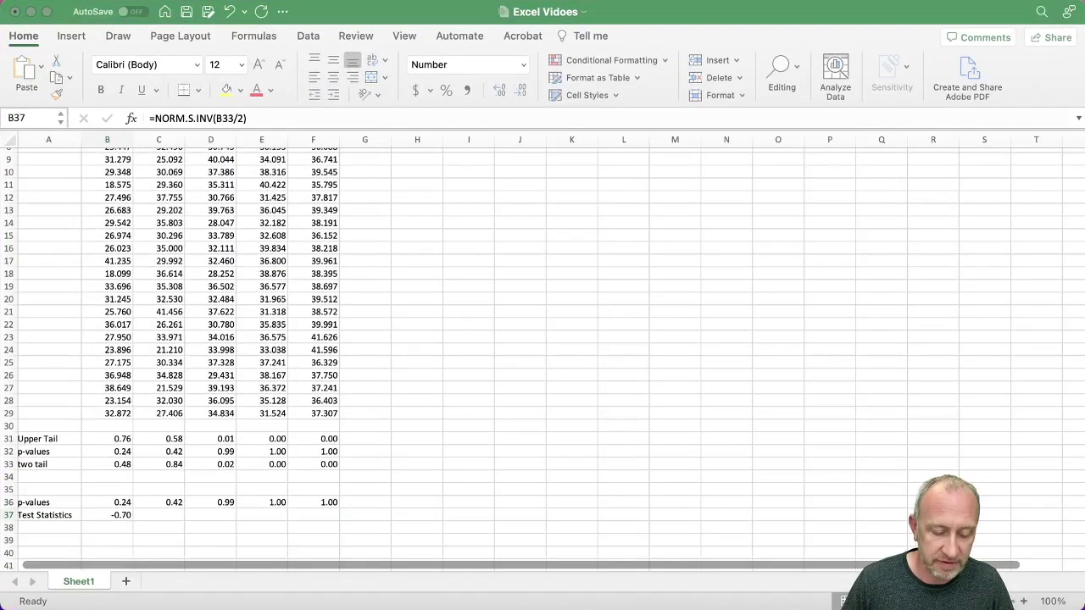
key(ctrl+Up)
key(ctrl+Up)
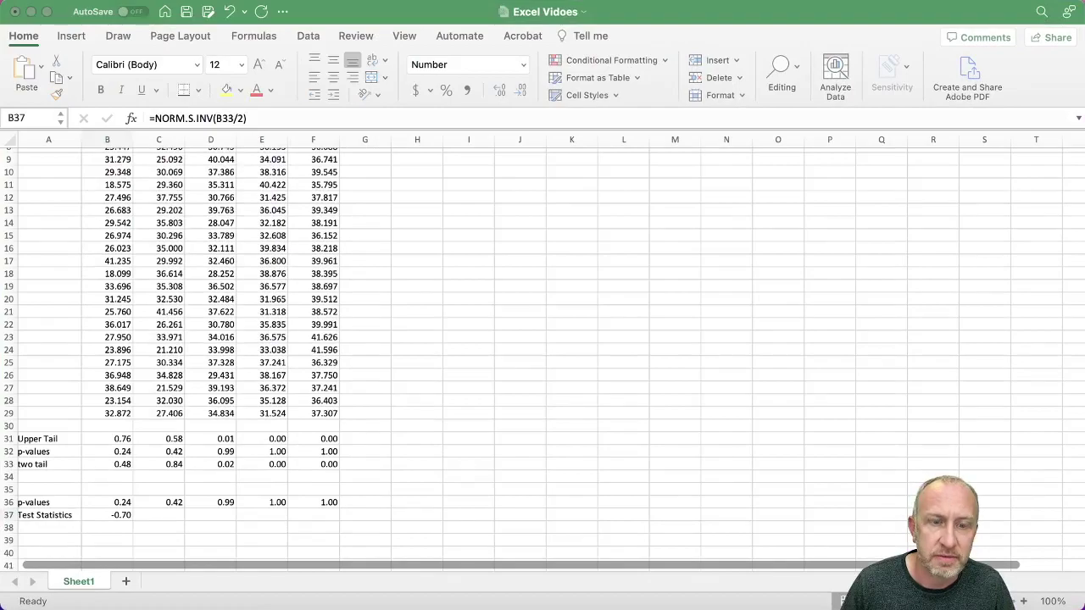
key(ctrl+Up)
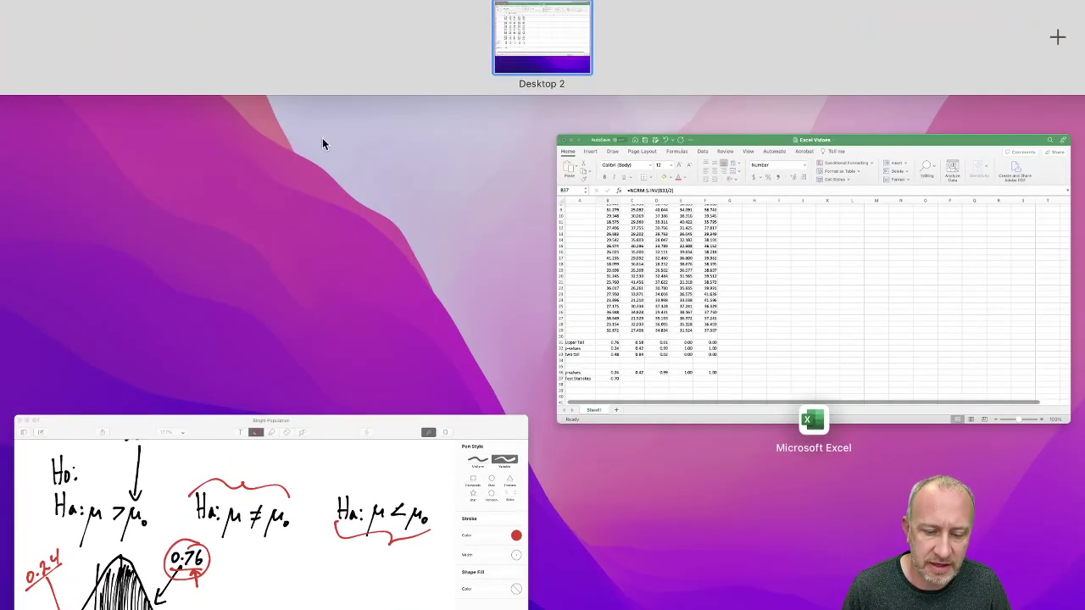
- Review the Single Population bell-curve sketch with Z = -0.70, then return to Excel
click(190, 593)
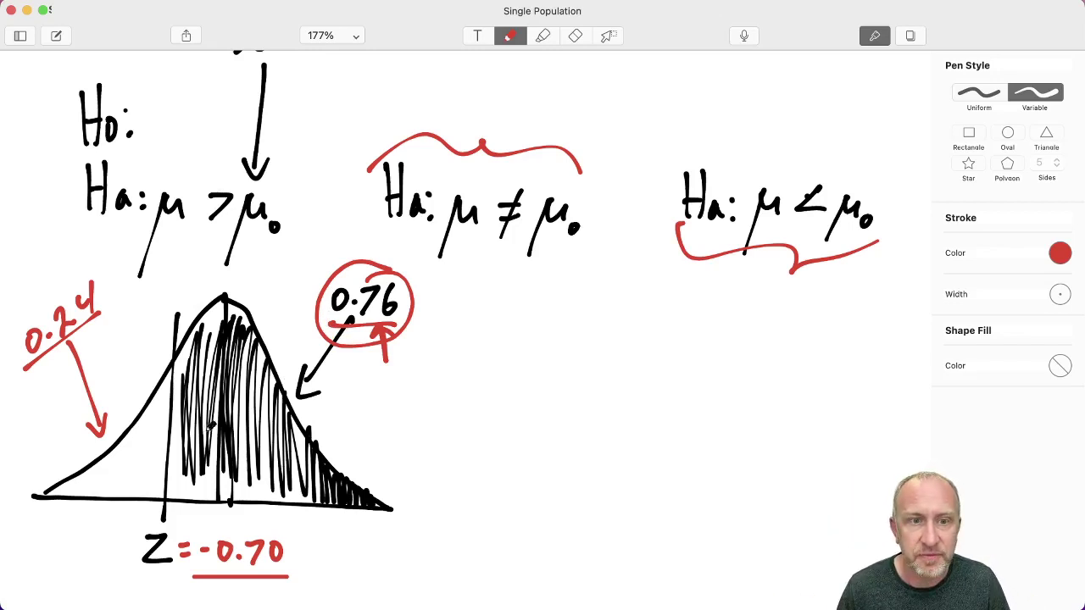
key(ctrl+Up)
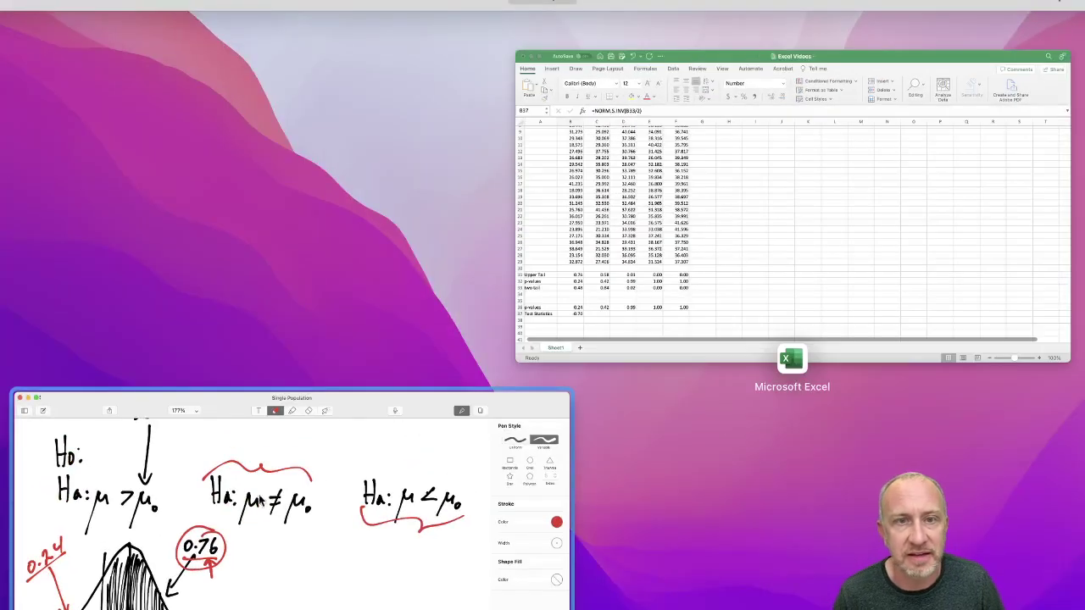
click(631, 313)
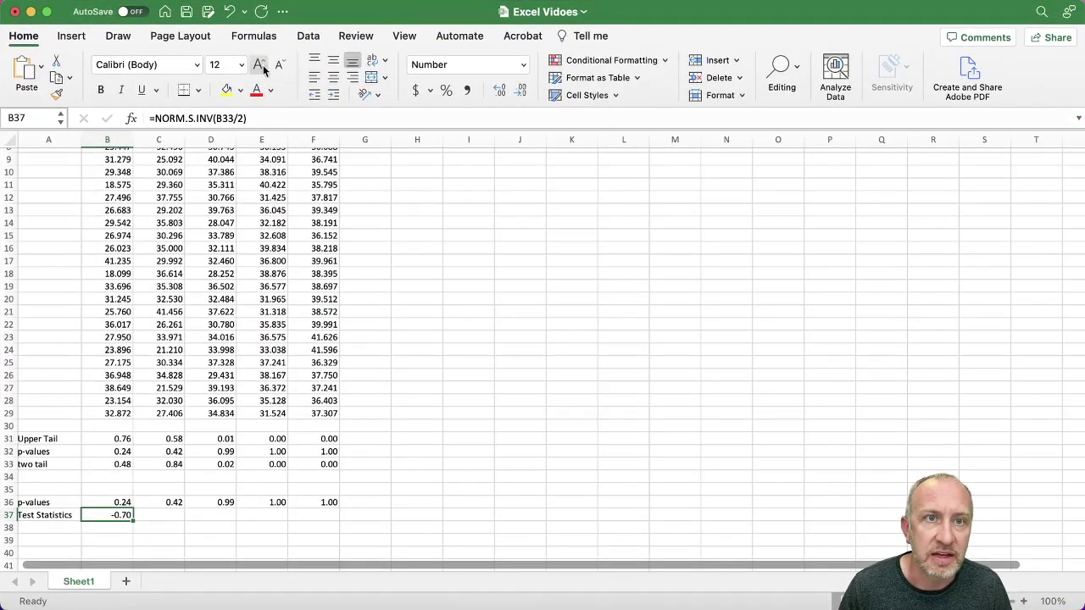
- Try replacing the B33/2 argument in B37 with the p-value in B32
drag(245, 118, 213, 119)
click(110, 451)
key(Return)
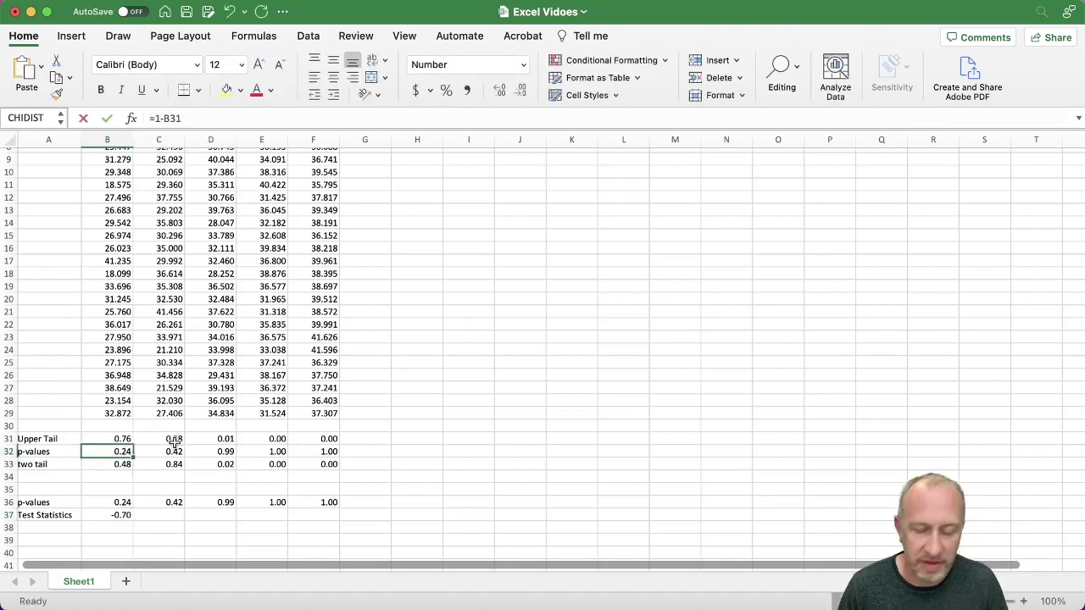
click(121, 515)
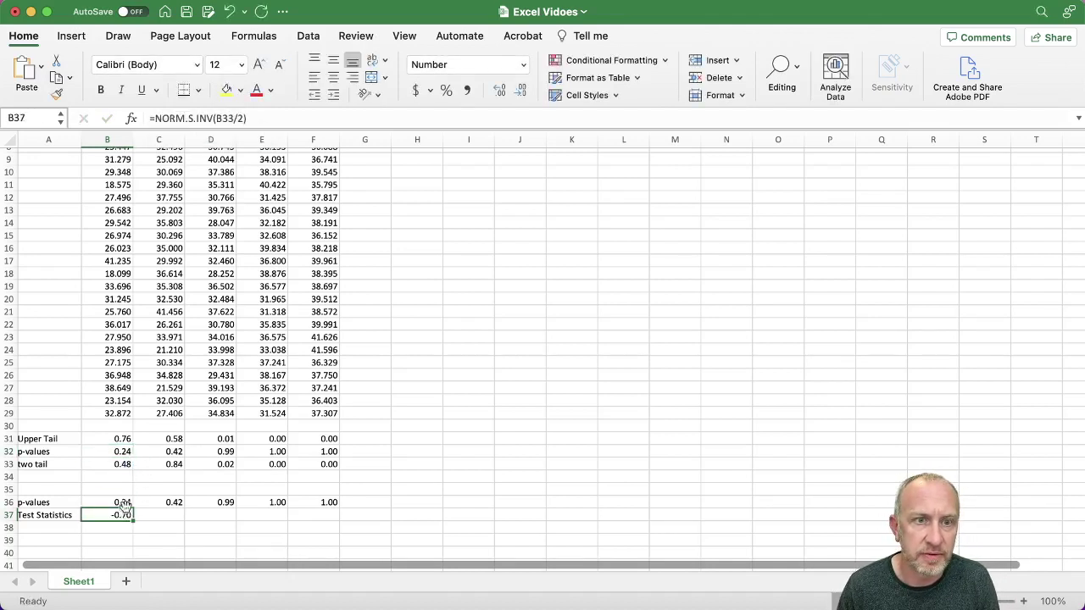
drag(245, 118, 225, 118)
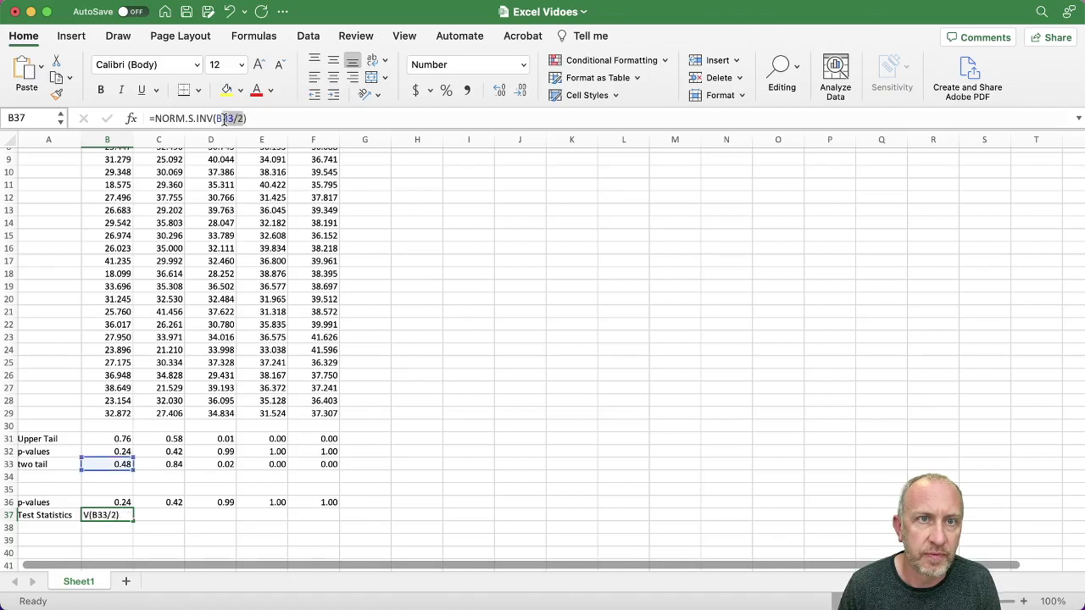
click(123, 451)
key(Return)
click(123, 451)
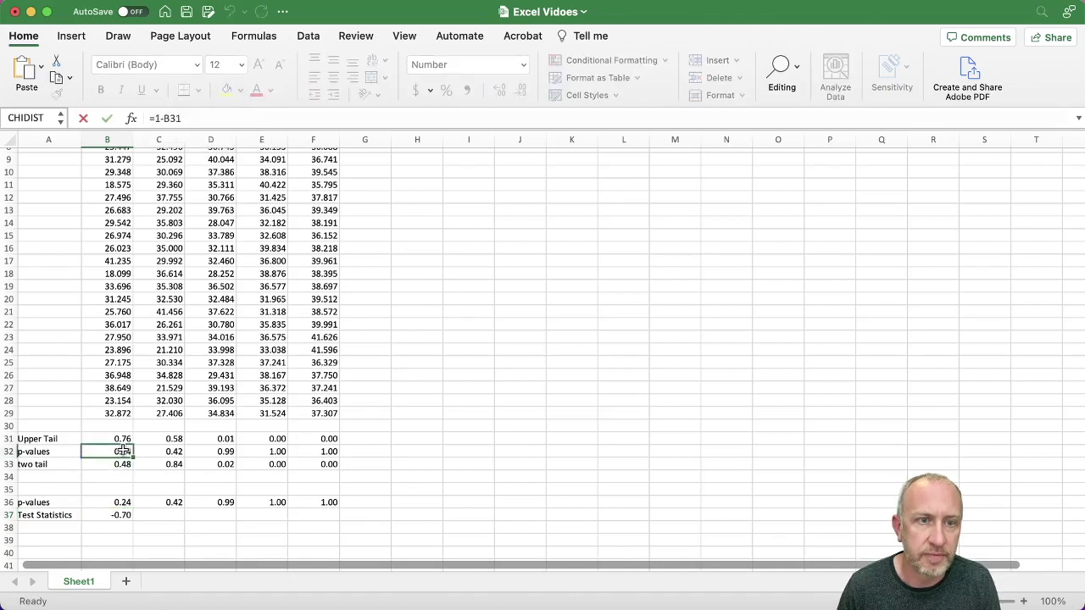
click(110, 514)
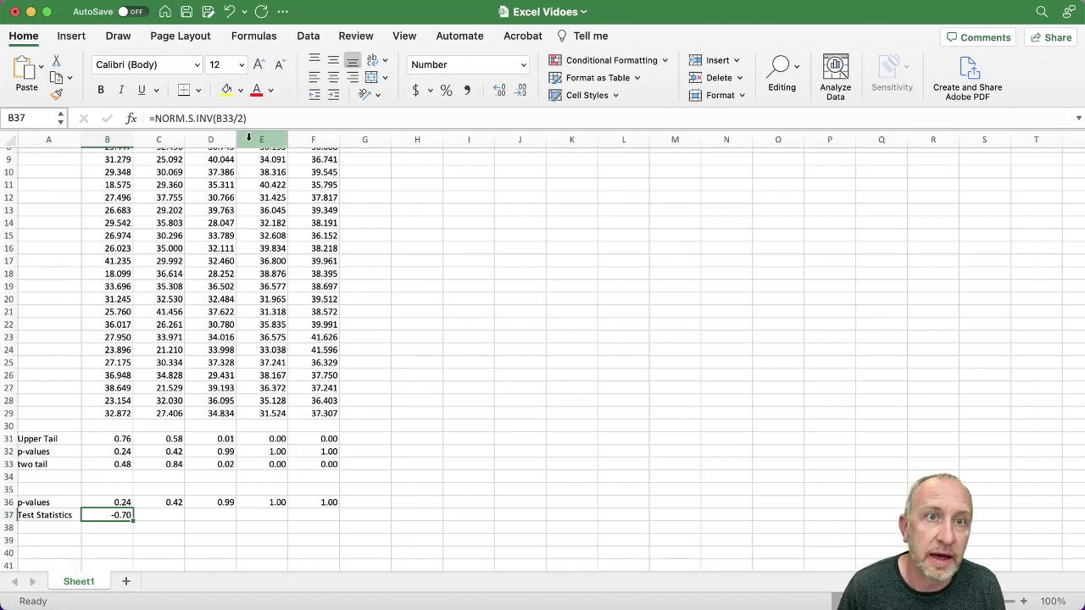
- Finalize B37 as =NORM.S.INV(B32) and fill it across to F37 (-0.70, -0.20, 2.25, 3.85, 5.19)
drag(242, 118, 215, 119)
key(BackSpace)
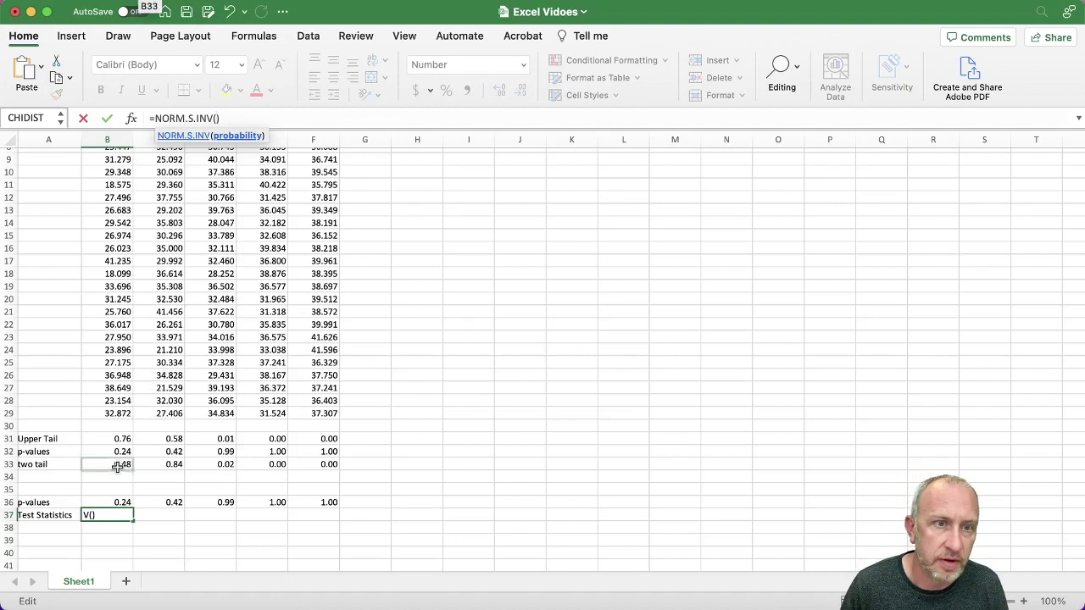
click(116, 454)
key(Return)
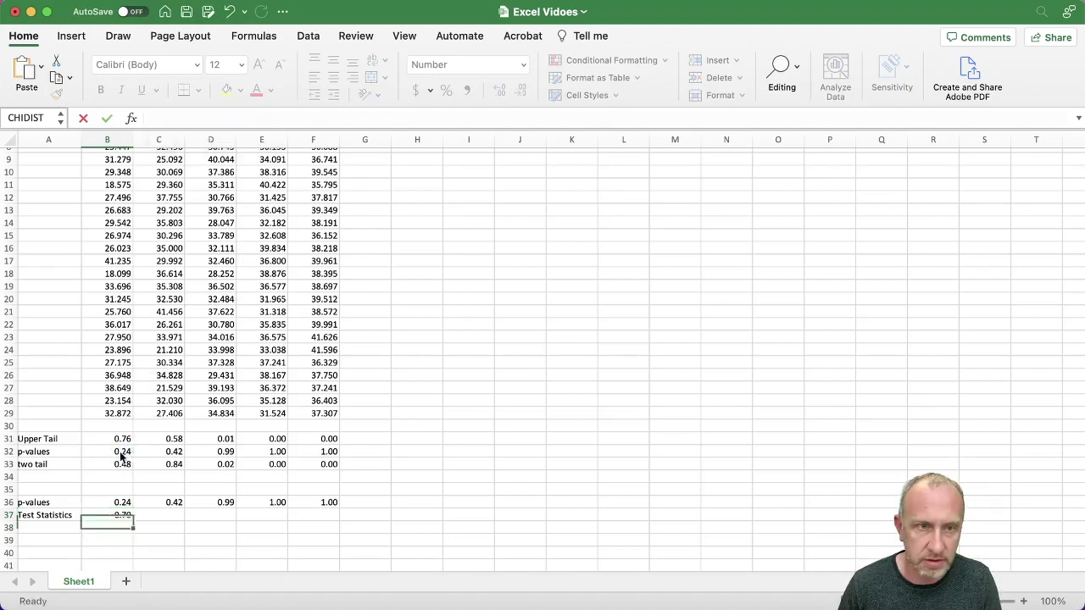
click(107, 515)
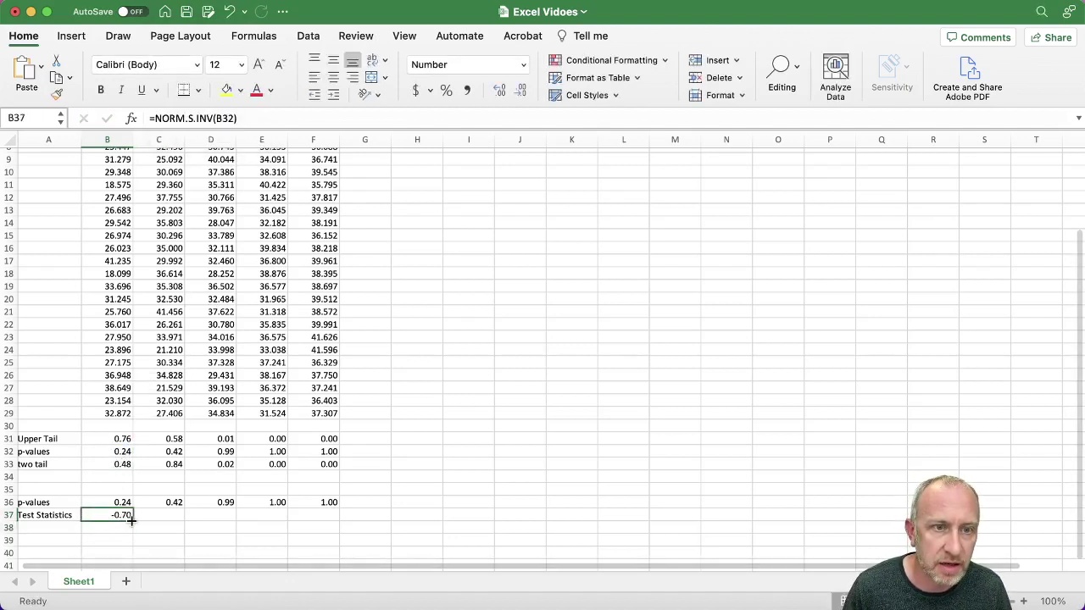
drag(133, 520, 323, 523)
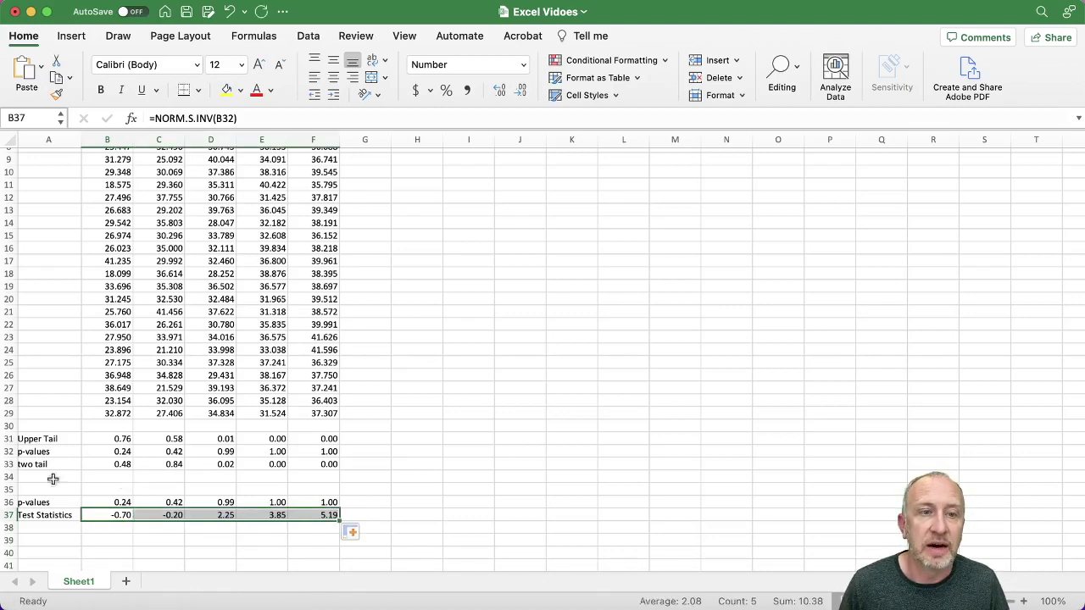
- Copy the A–E headers from B2:F2 into B35 and select the A35:F37 summary table
scroll(28, 500, up, 5)
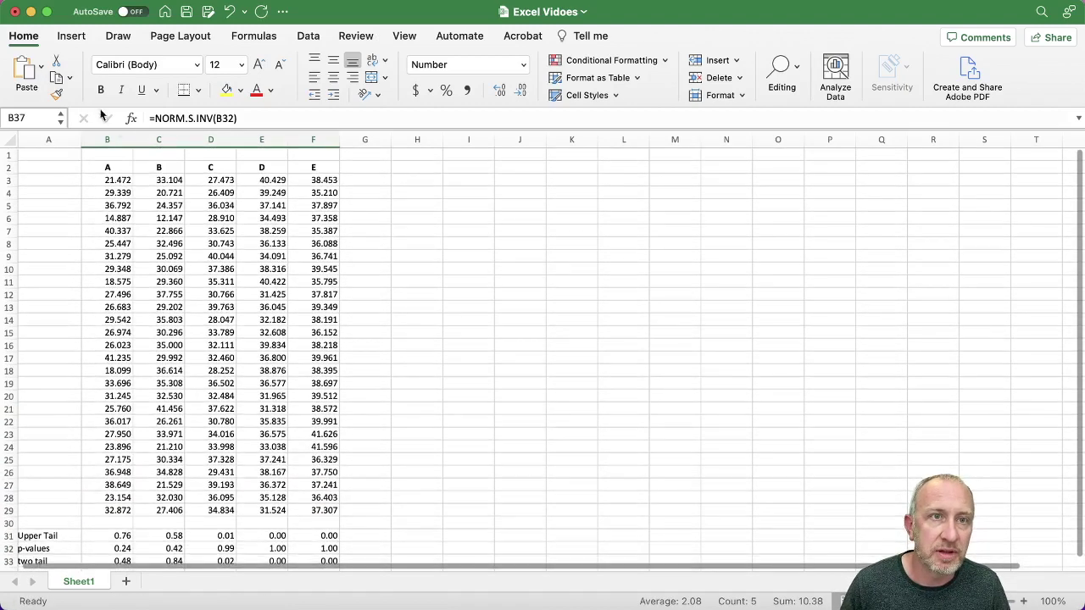
drag(116, 160, 303, 157)
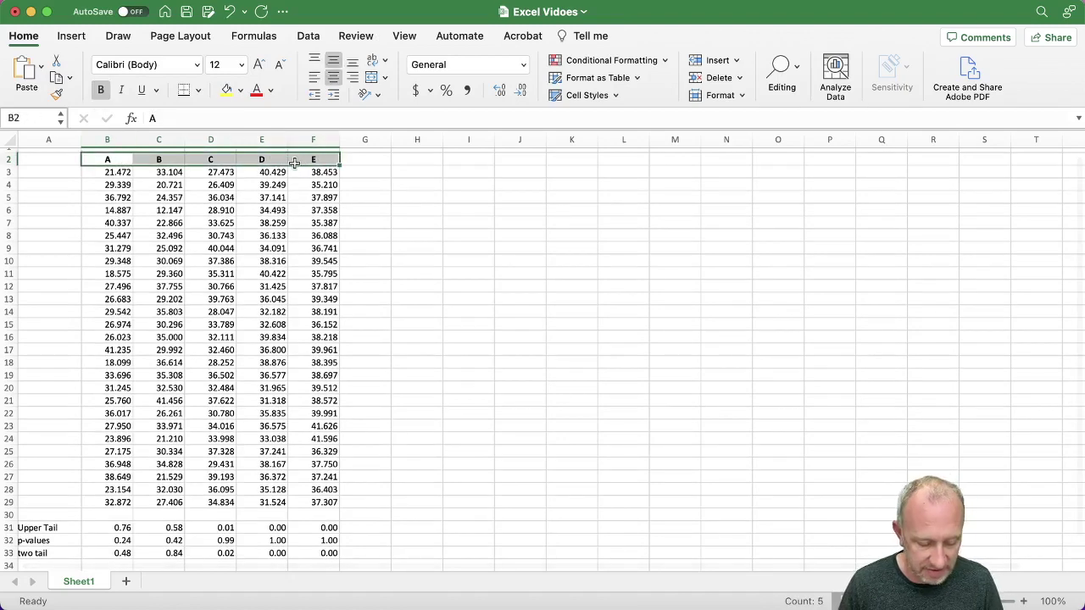
key(super+c)
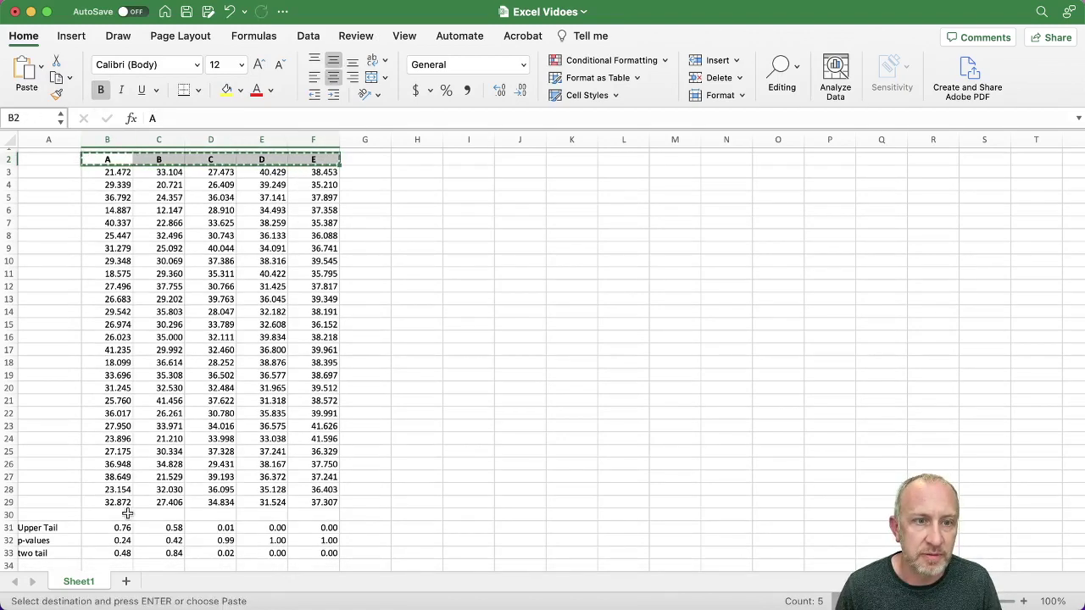
scroll(130, 530, up, 1)
scroll(131, 530, down, 1)
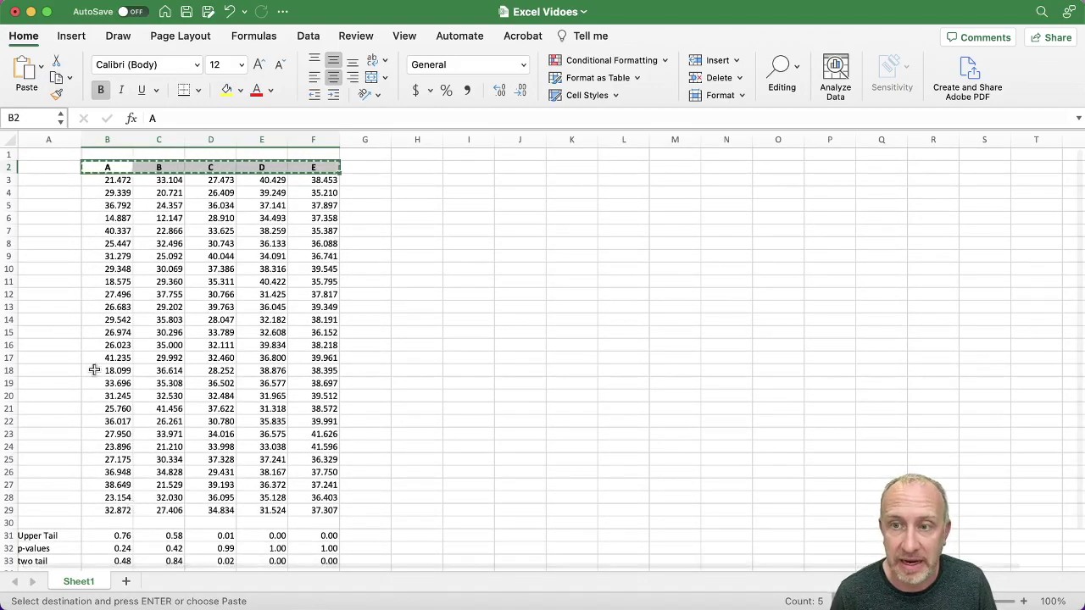
scroll(92, 355, down, 6)
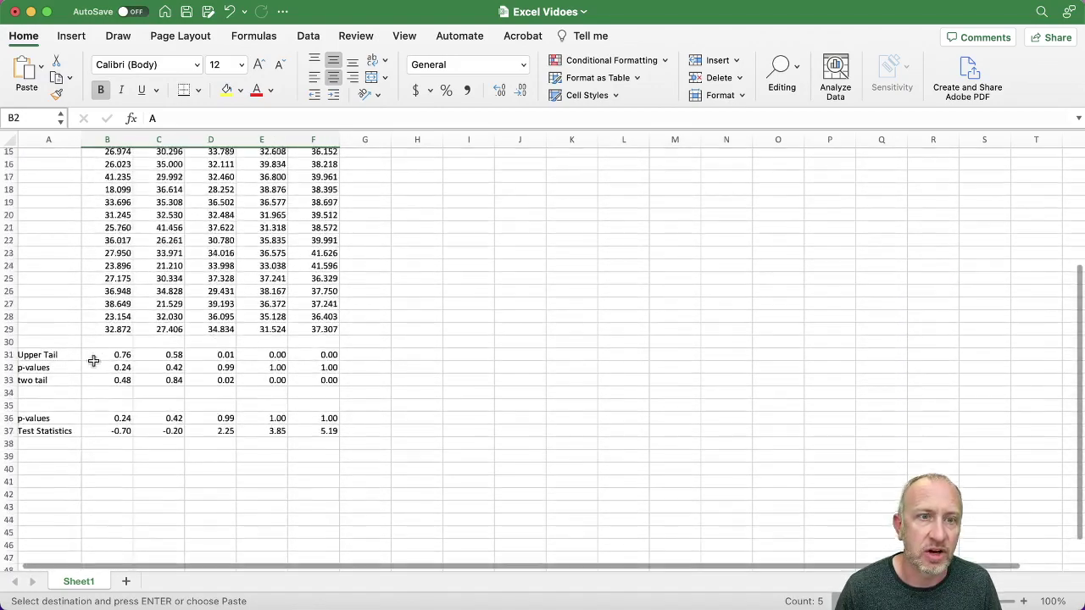
click(104, 353)
key(super+v)
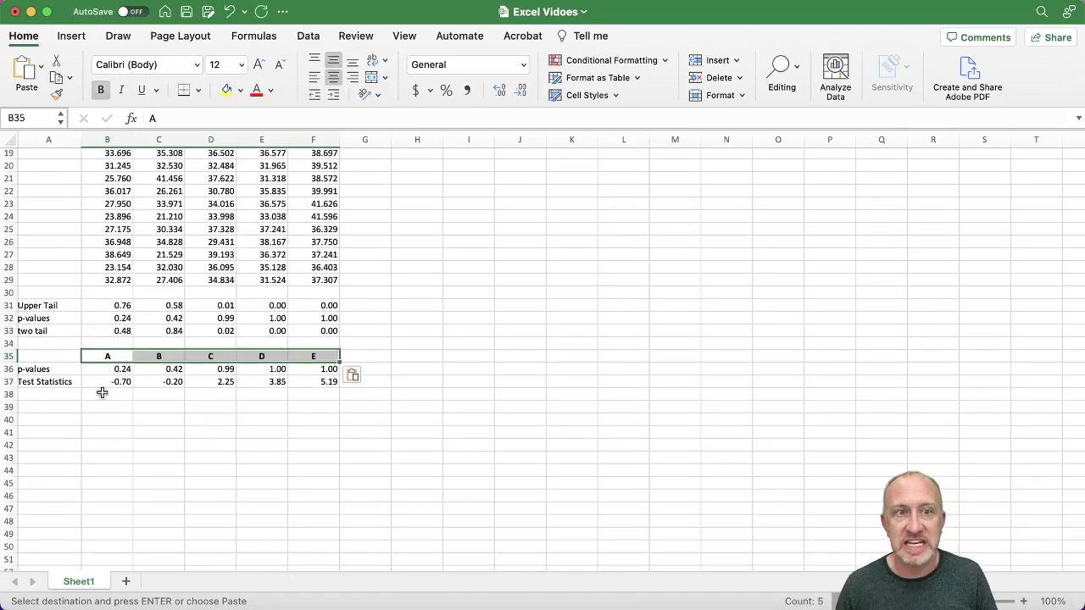
drag(65, 355, 334, 387)
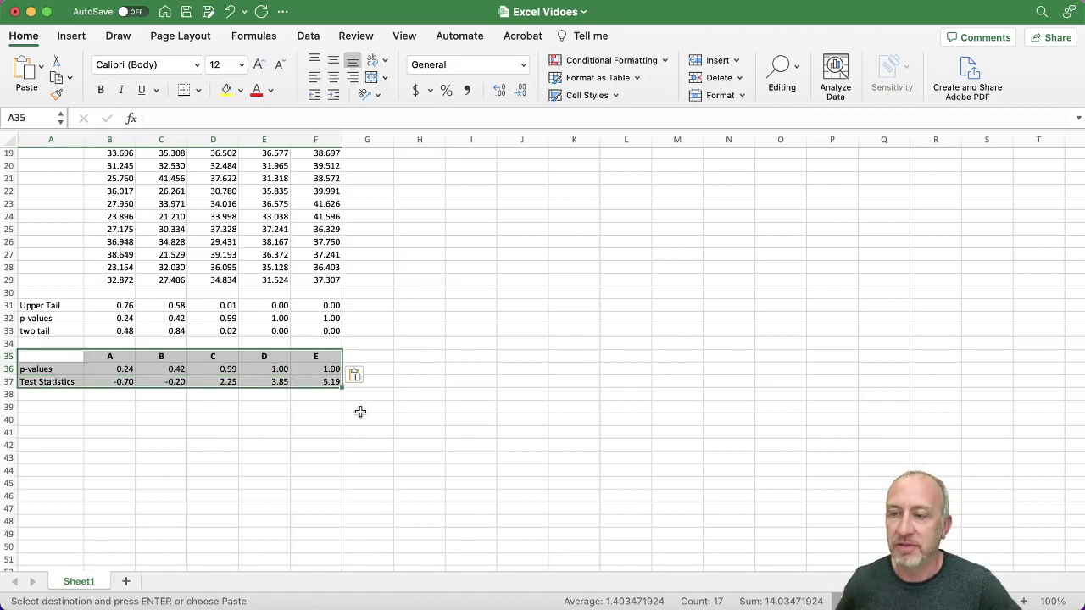